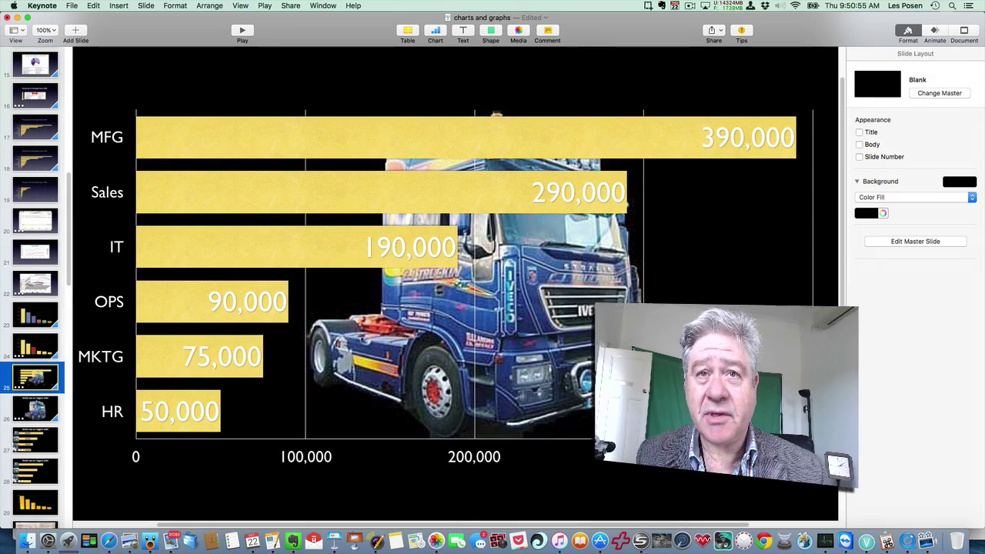
# Step: Select the bar chart's value labels and reduce their font size to 39 pt
pyautogui.click(708, 139)
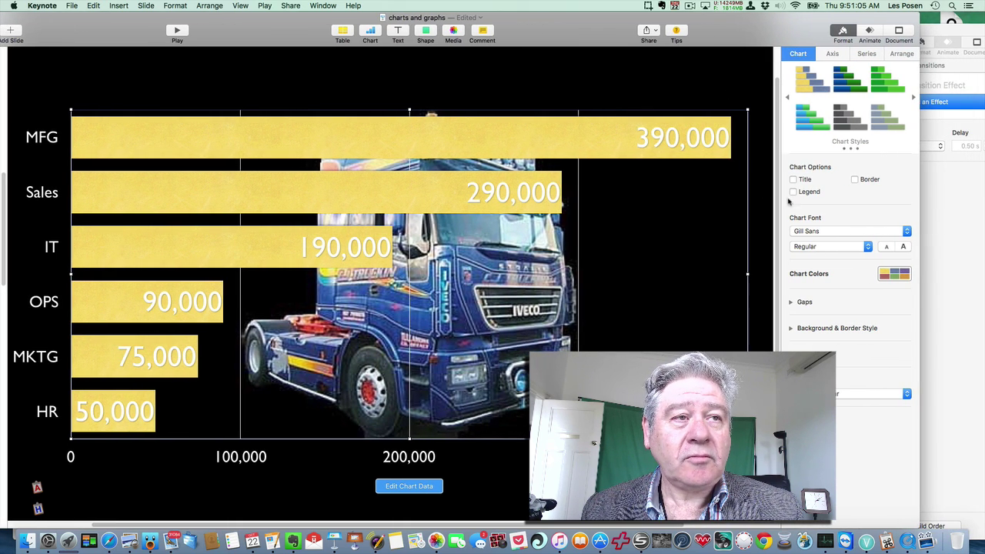
pyautogui.click(698, 138)
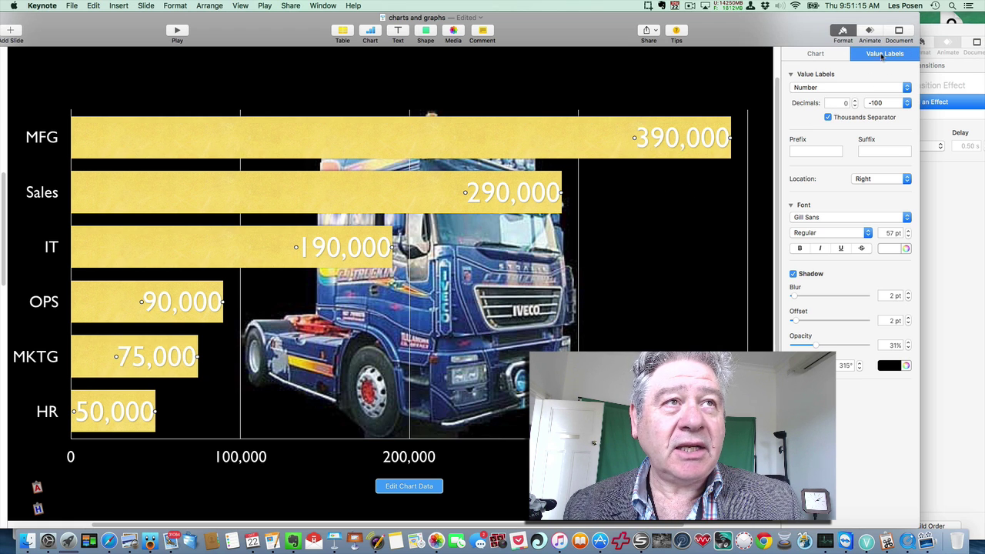
pyautogui.click(816, 55)
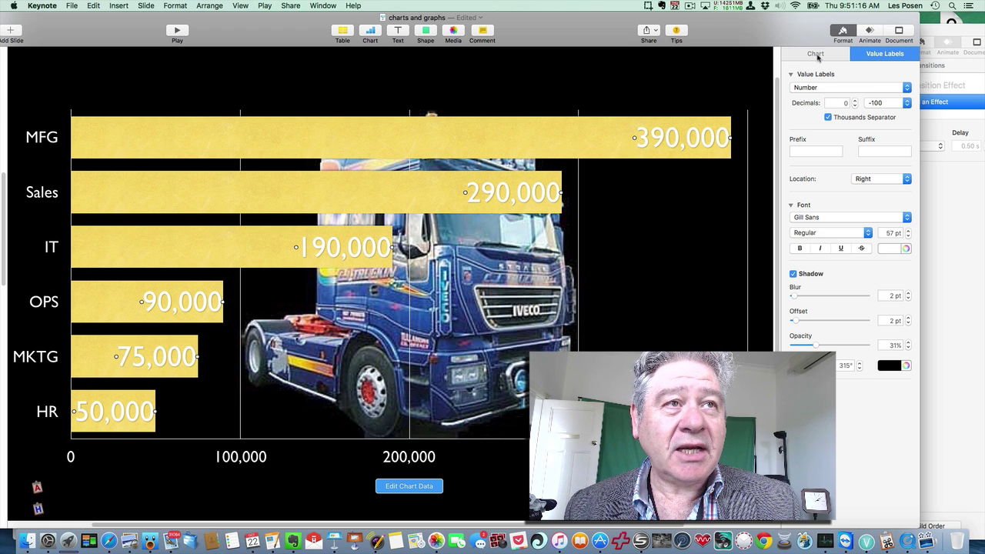
pyautogui.click(873, 55)
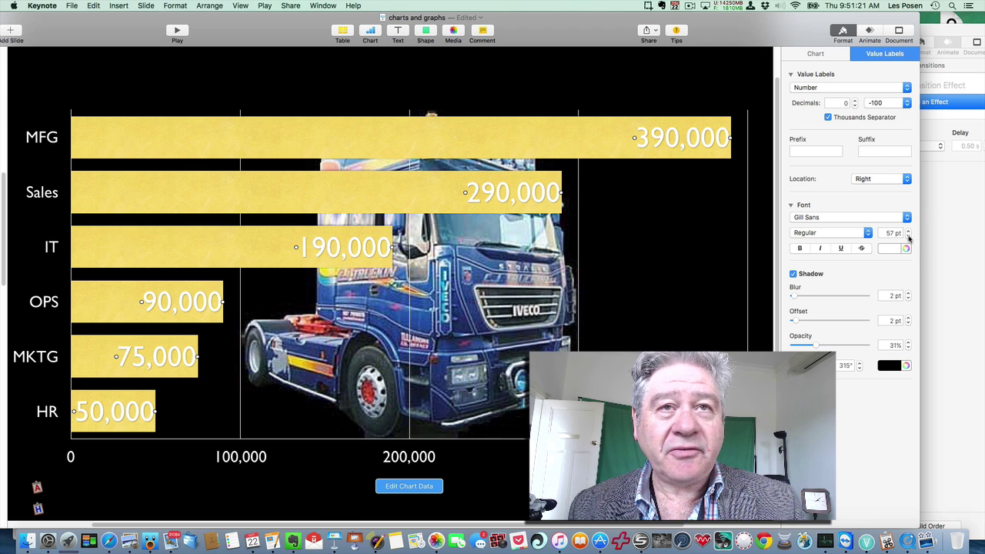
pyautogui.click(909, 237)
pyautogui.click(909, 237)
pyautogui.click(909, 237)
pyautogui.click(909, 237)
pyautogui.click(909, 237)
pyautogui.click(909, 237)
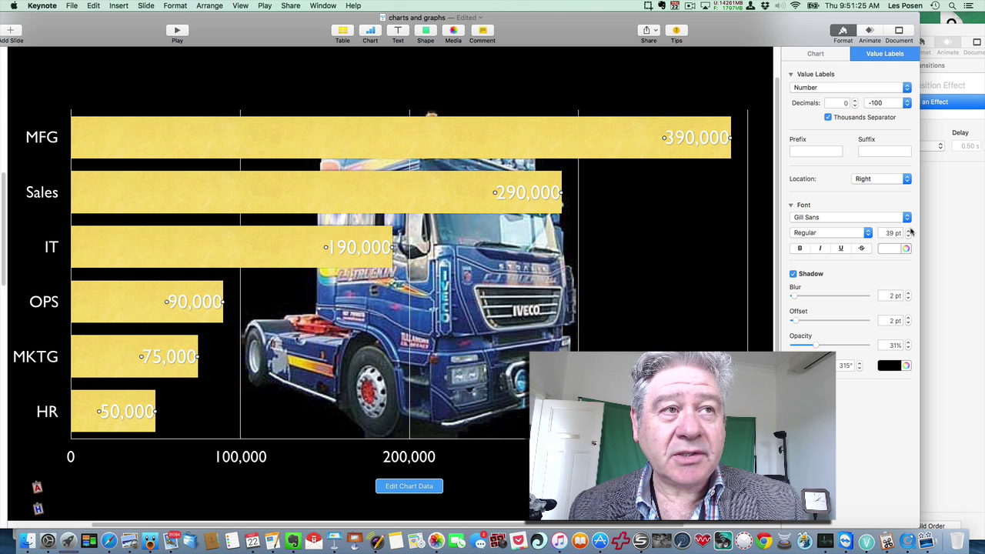
# Step: Enlarge the value labels' font to 62 pt and bring it back down to 57 pt
pyautogui.click(908, 236)
pyautogui.click(909, 231)
pyautogui.click(908, 231)
pyautogui.click(908, 231)
pyautogui.click(909, 231)
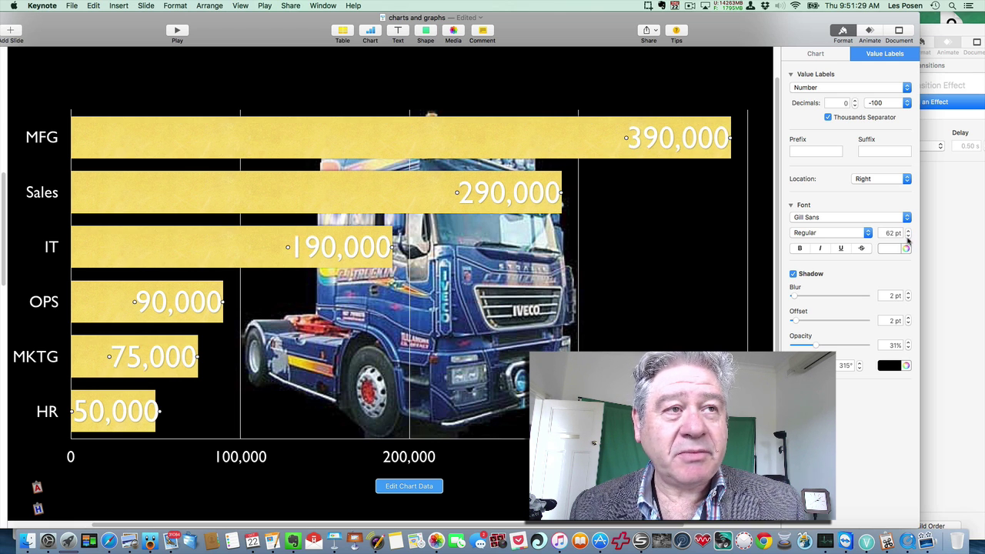
pyautogui.click(908, 238)
pyautogui.click(908, 239)
pyautogui.click(908, 238)
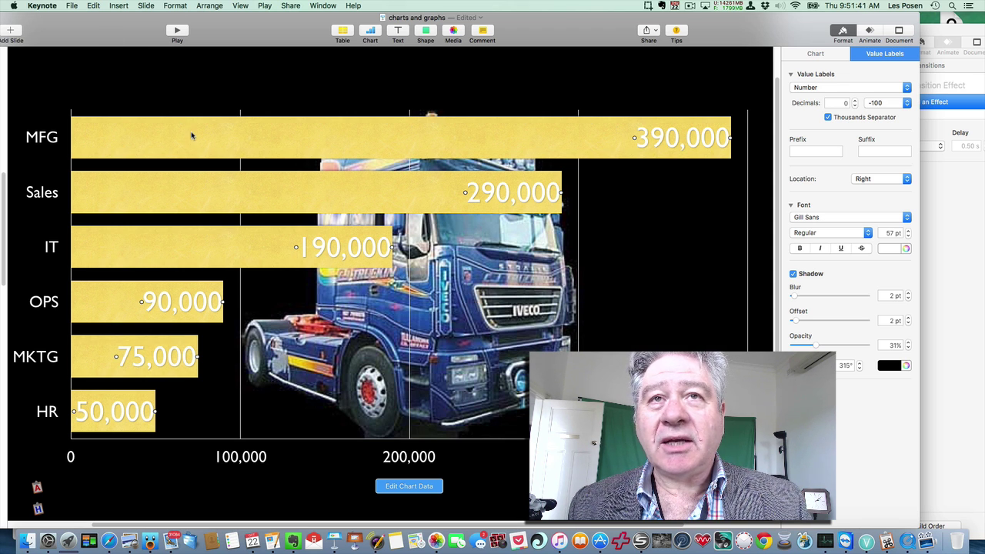
# Step: Switch to the Untitled 2 presentation and place a horizontal arrow line across the upper part of the blank slide 2
pyautogui.click(323, 6)
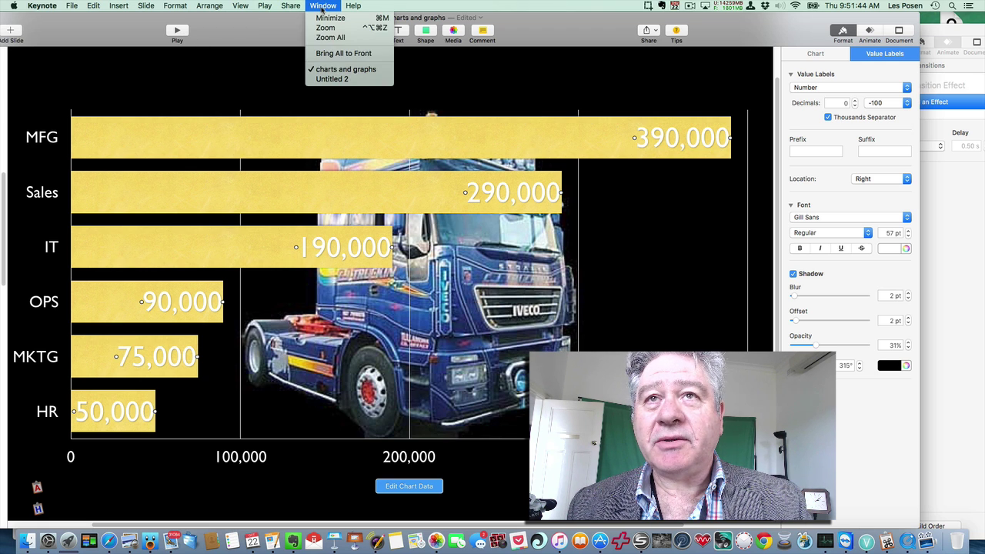
pyautogui.click(341, 80)
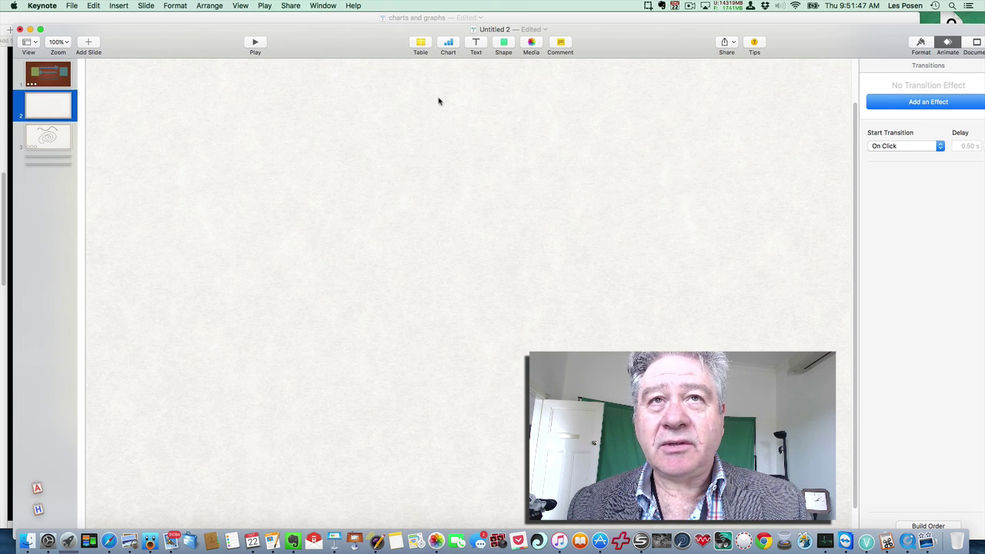
pyautogui.click(504, 46)
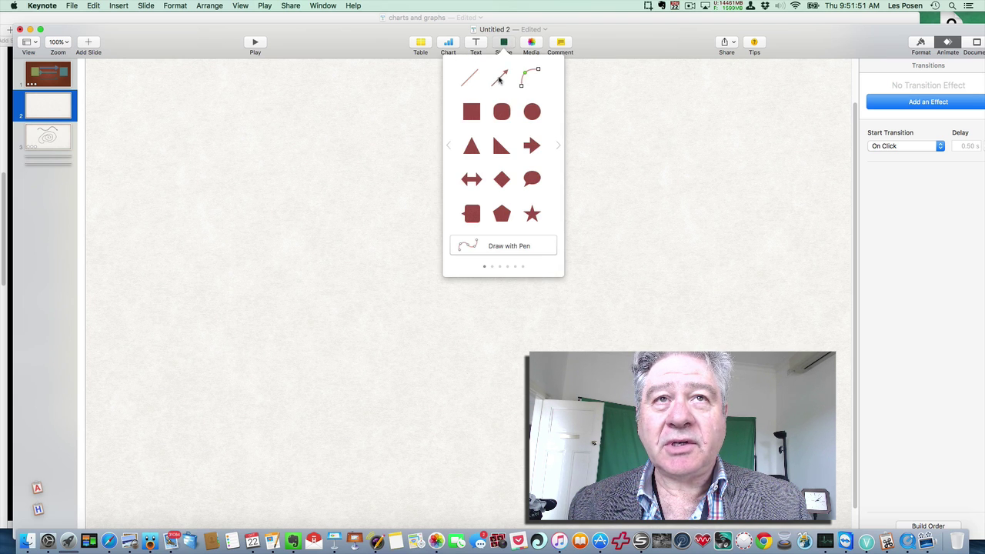
pyautogui.click(501, 79)
pyautogui.moveTo(469, 295); pyautogui.dragTo(533, 214)
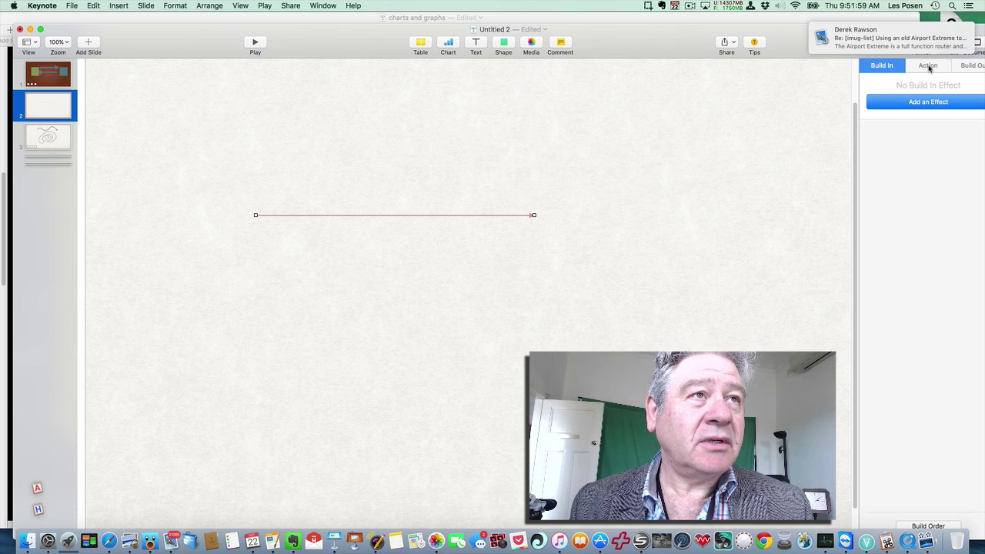
# Step: Keep the arrow line's solid arrowhead endpoint and give the line the rough, chalk-like brush stroke
pyautogui.click(930, 68)
pyautogui.click(898, 70)
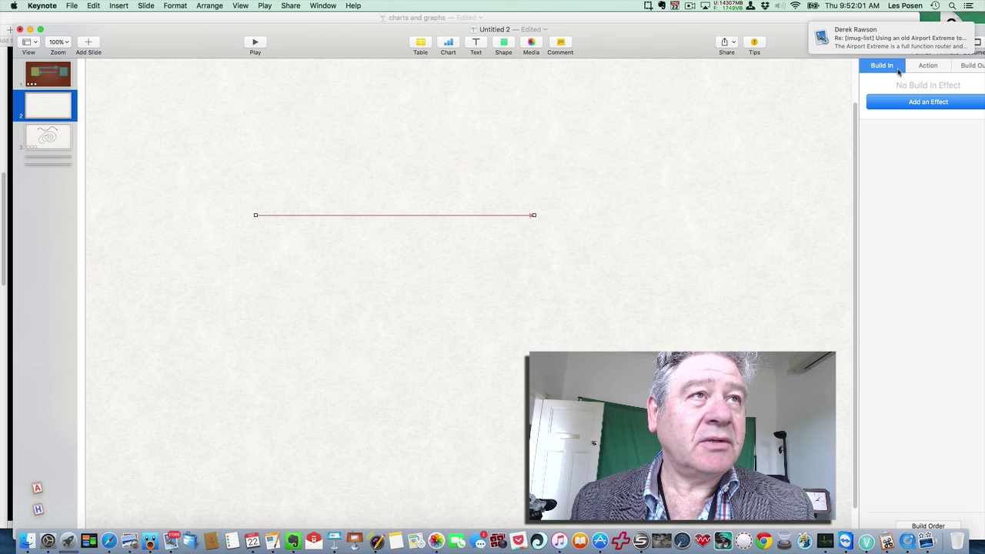
pyautogui.moveTo(958, 35)
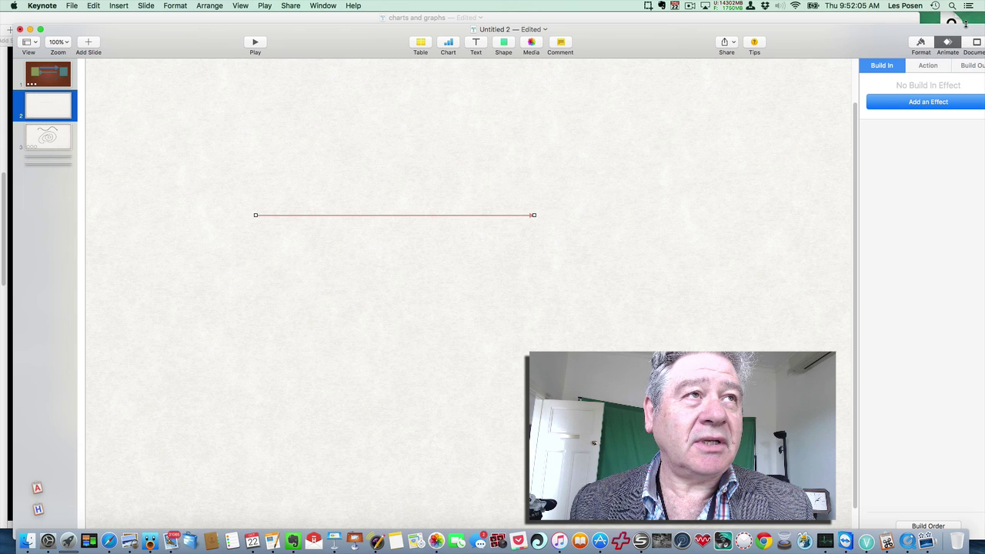
pyautogui.click(921, 46)
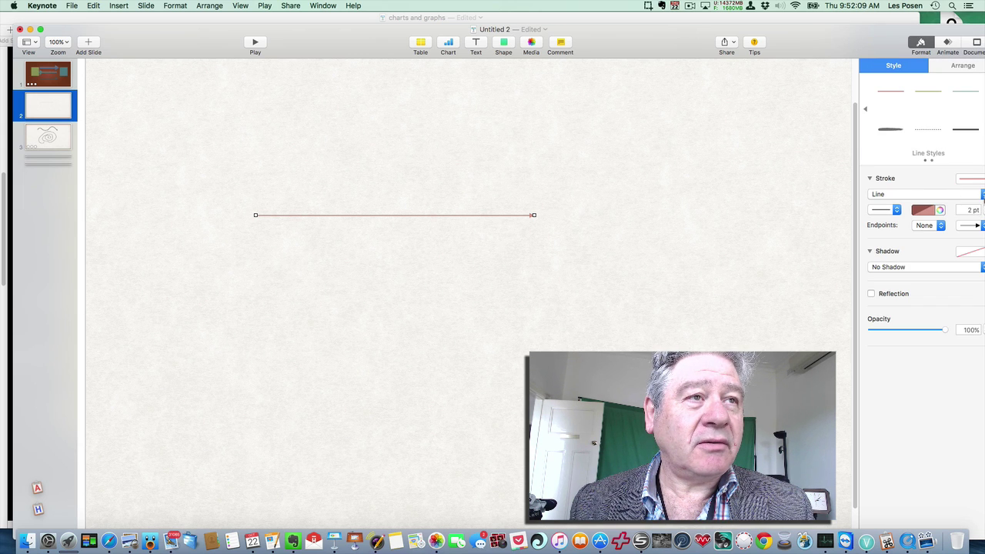
pyautogui.click(972, 225)
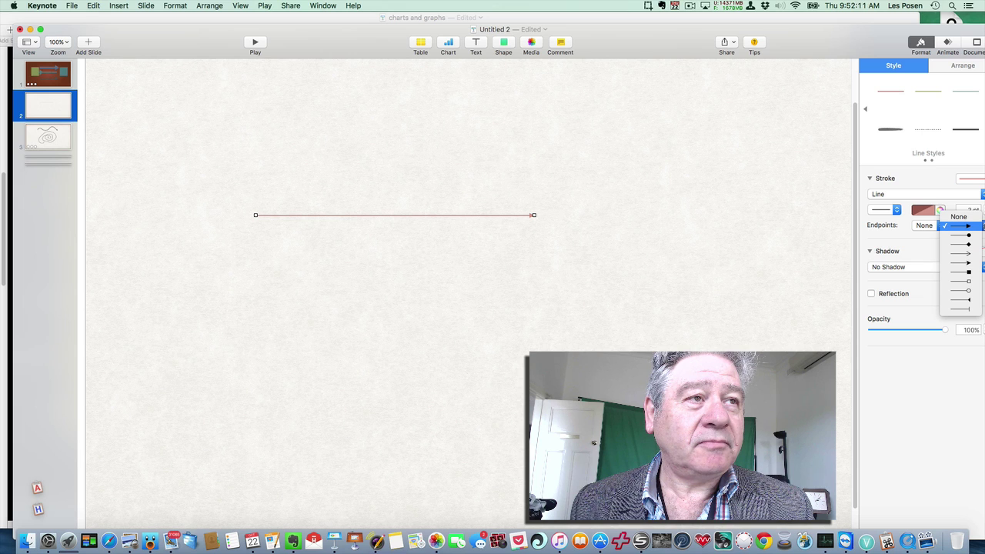
pyautogui.click(969, 225)
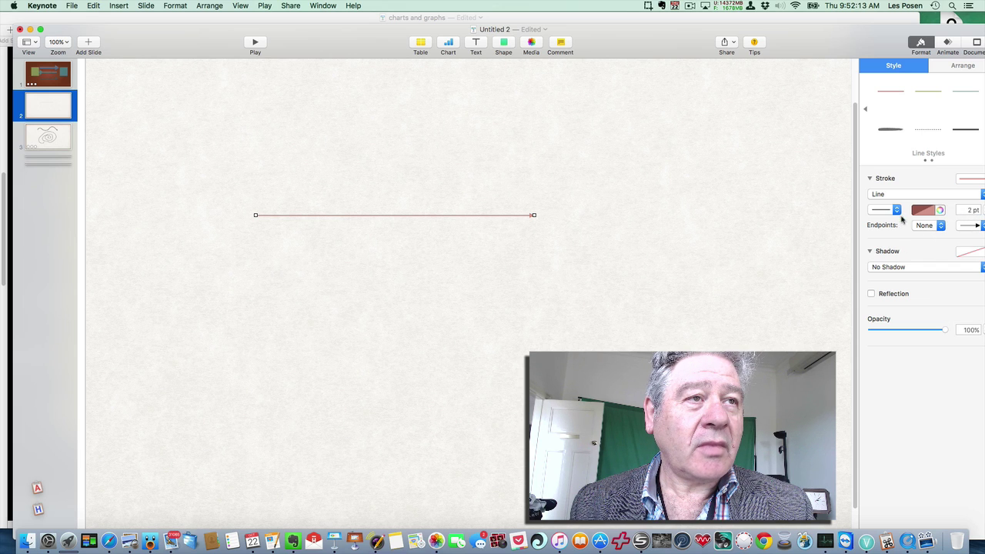
pyautogui.click(896, 210)
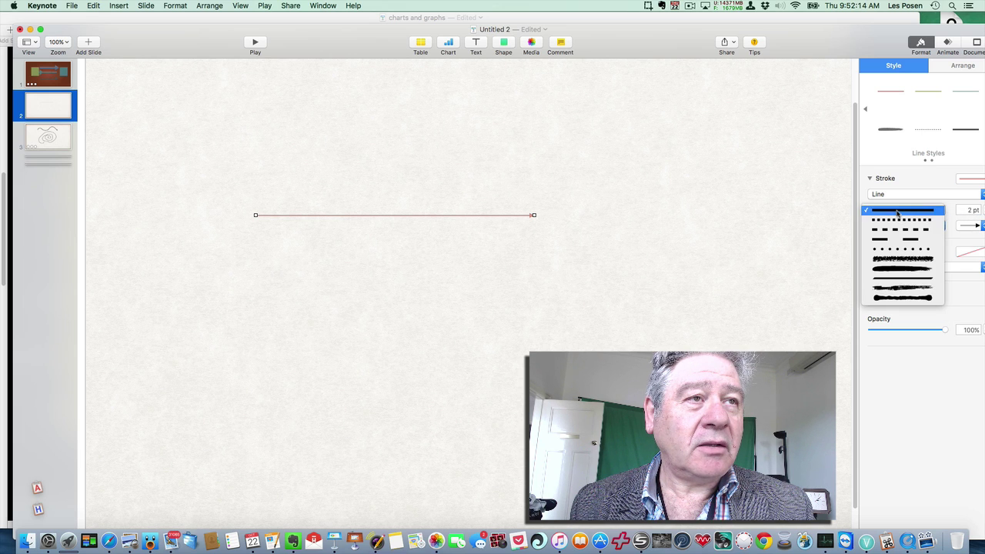
pyautogui.click(905, 262)
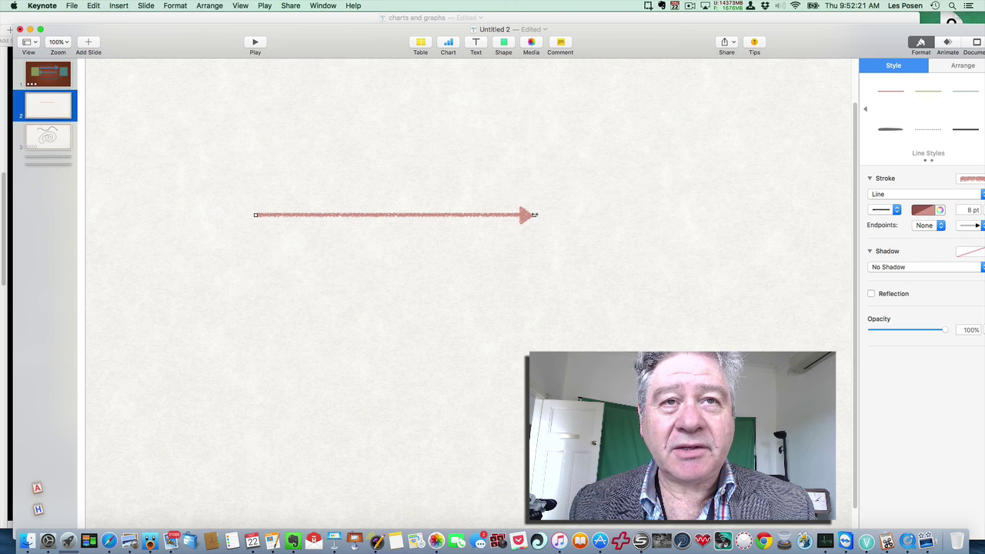
# Step: Lengthen the arrow line at its arrowhead end and increase its stroke thickness to 19 pt
pyautogui.moveTo(535, 215); pyautogui.dragTo(606, 214)
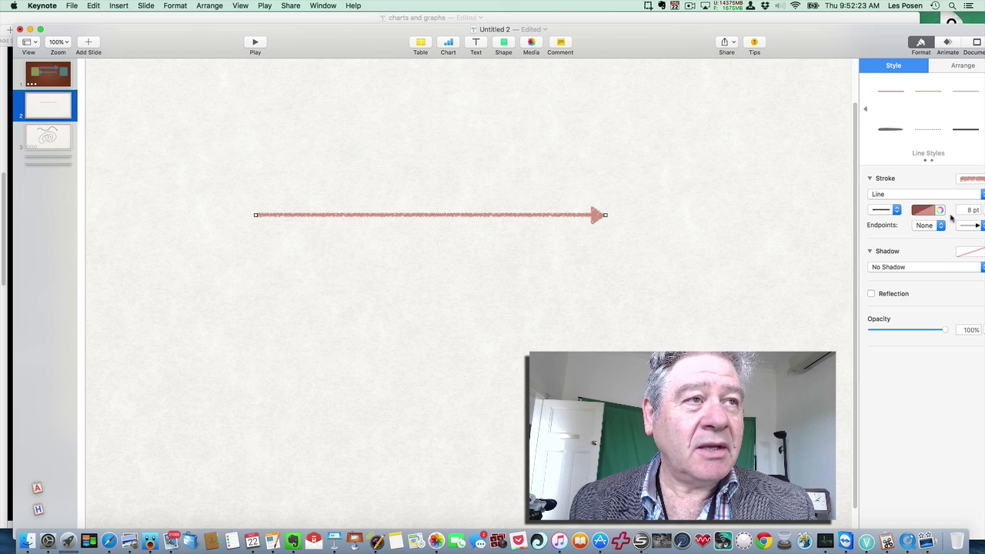
pyautogui.moveTo(853, 51); pyautogui.dragTo(813, 40)
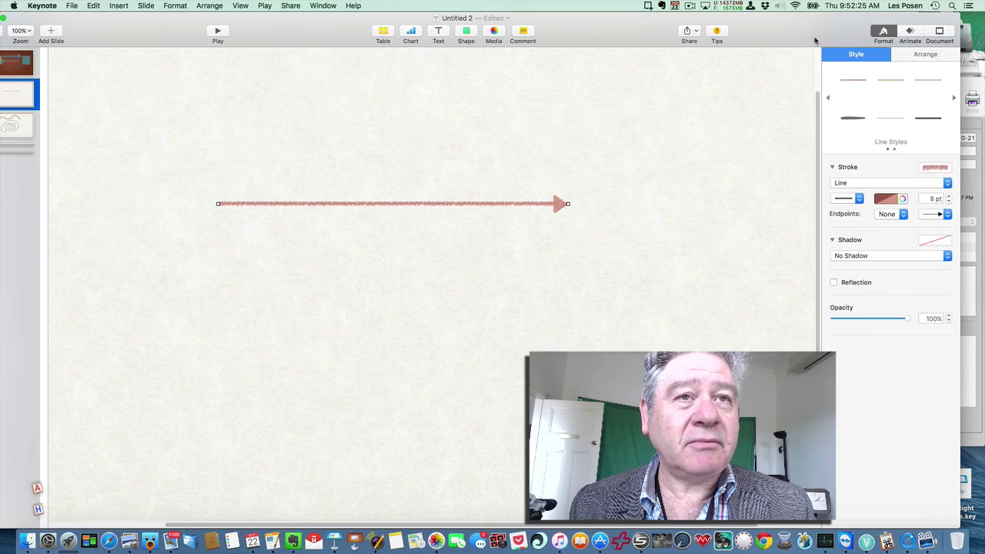
pyautogui.click(949, 196)
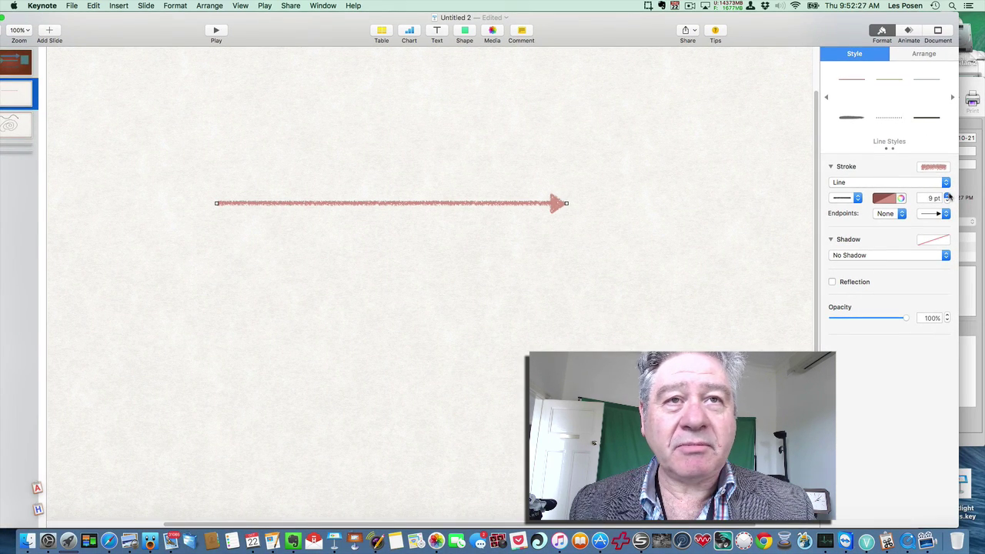
# Step: Try a matching arrowhead on the line's starting end and set that endpoint back to None
pyautogui.click(885, 214)
pyautogui.click(886, 225)
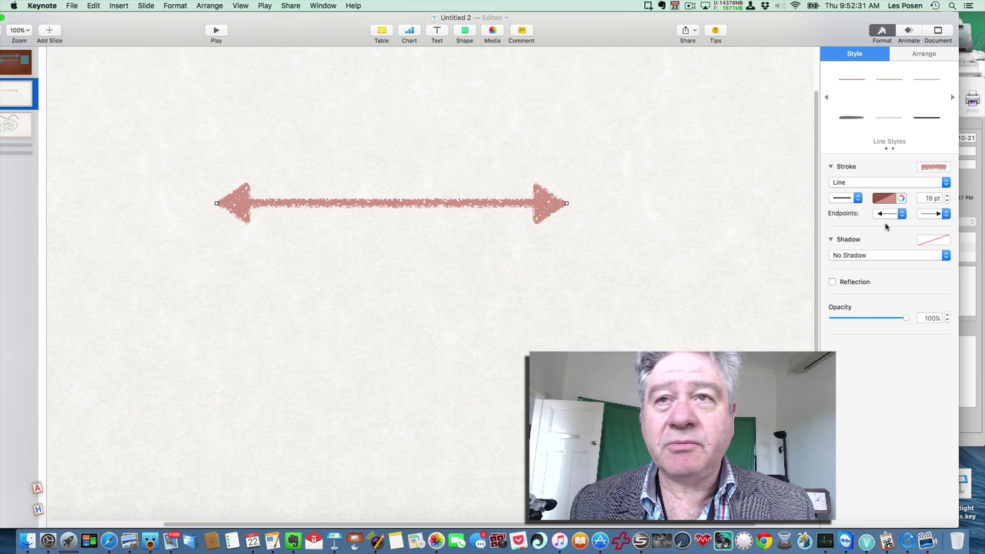
pyautogui.click(887, 215)
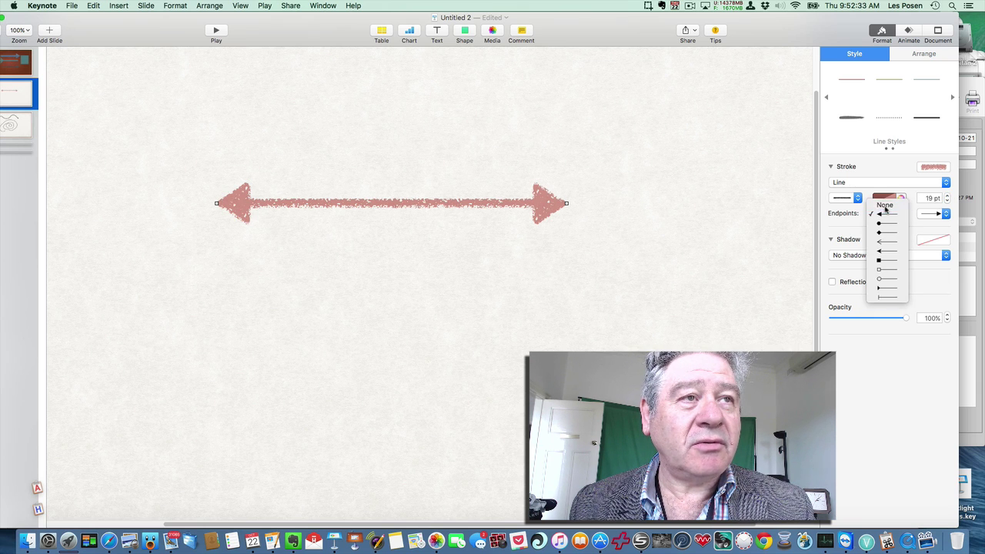
pyautogui.click(885, 205)
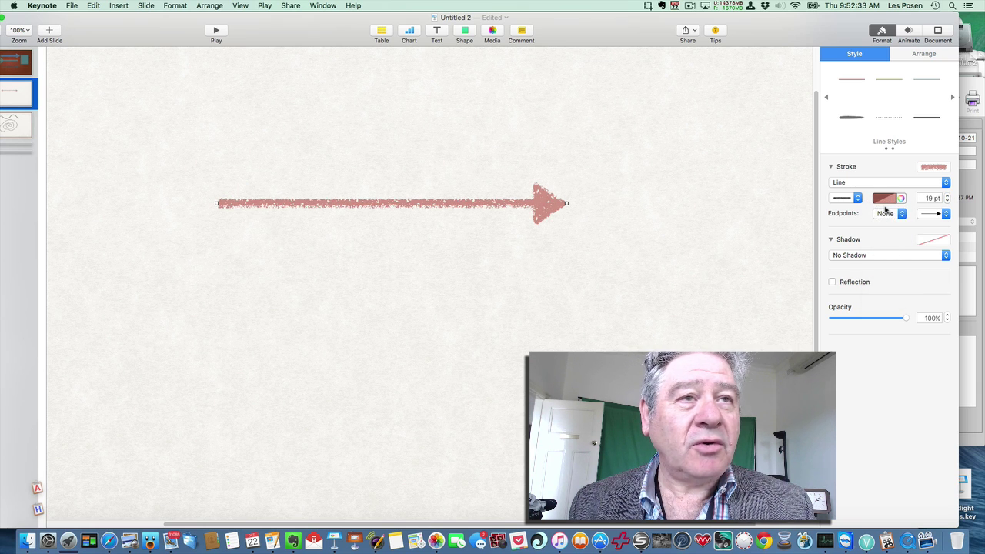
# Step: Try a Drop Shadow on the arrow line and return it to No Shadow
pyautogui.click(855, 256)
pyautogui.click(851, 264)
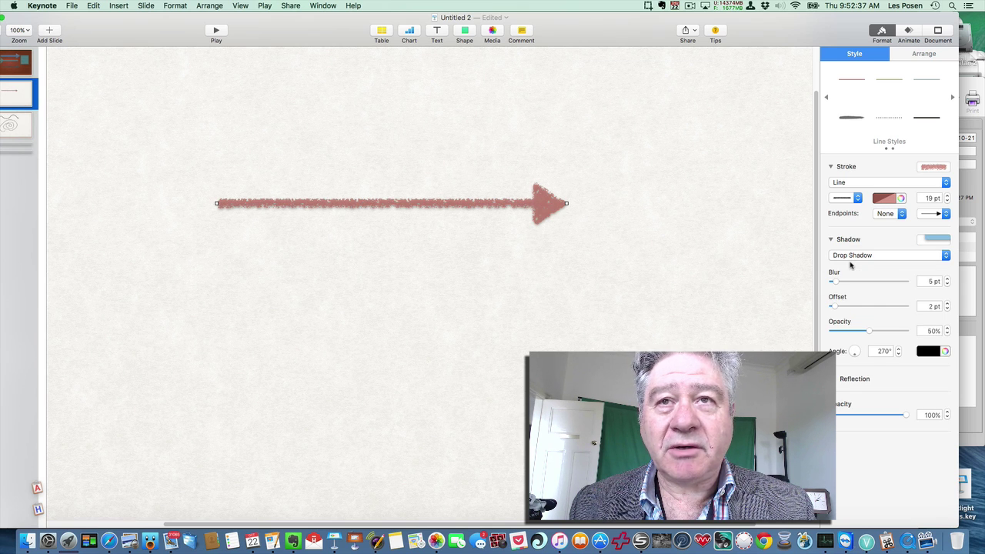
pyautogui.click(855, 255)
pyautogui.click(853, 247)
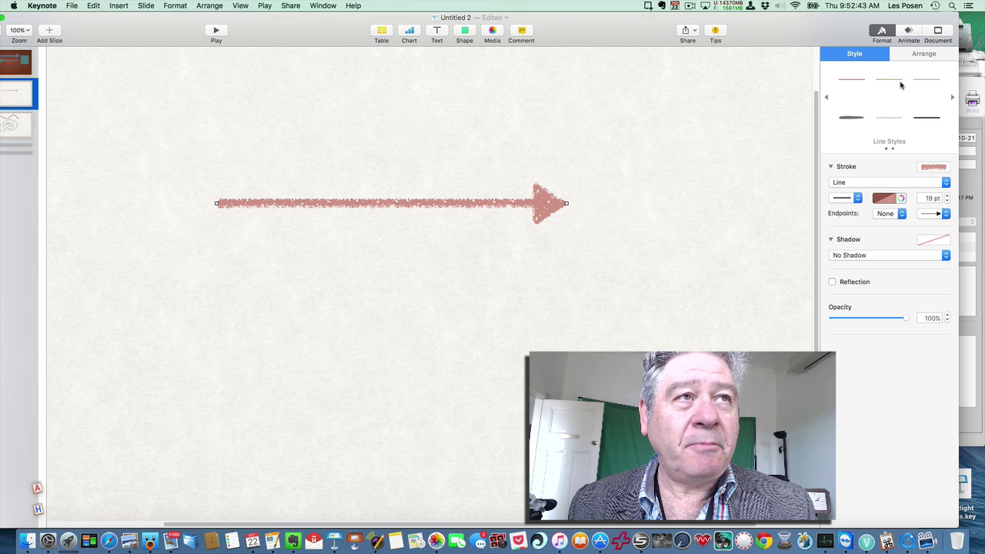
# Step: Add the Dissolve build-in effect to the arrow line
pyautogui.click(913, 57)
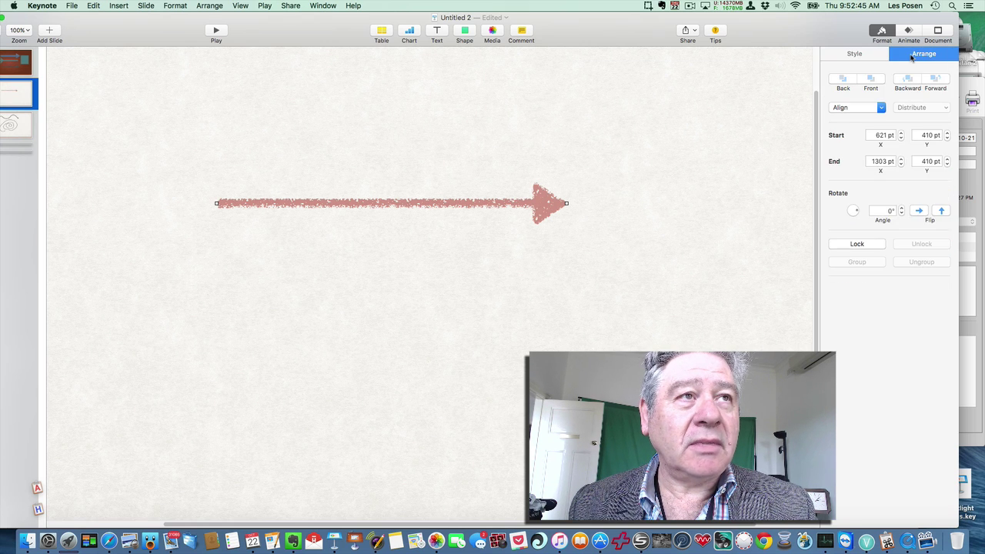
pyautogui.click(909, 34)
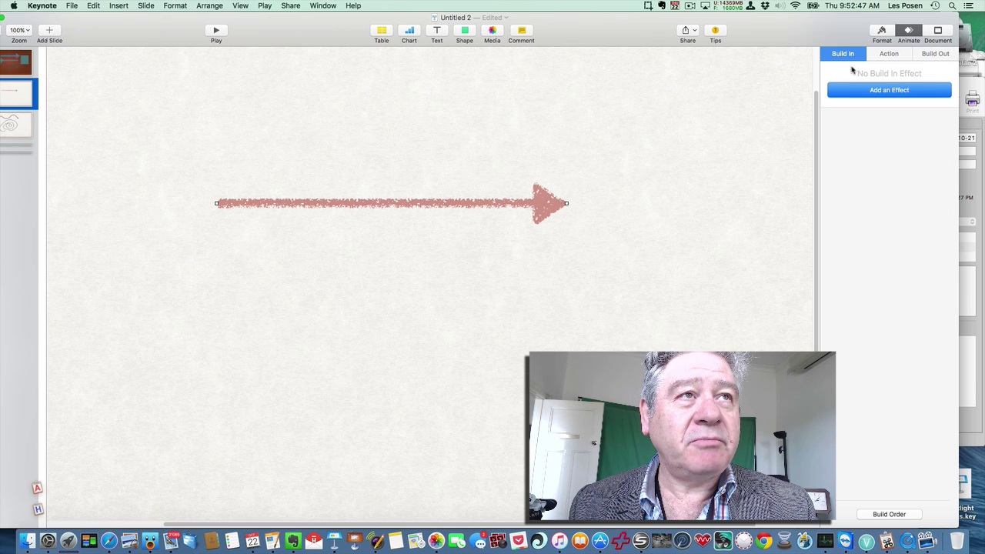
pyautogui.click(853, 91)
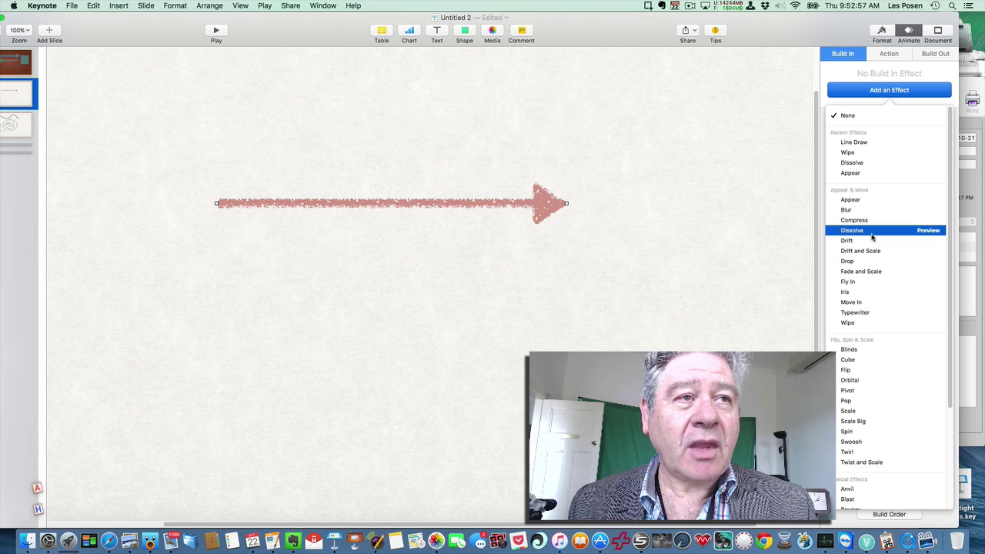
pyautogui.click(872, 231)
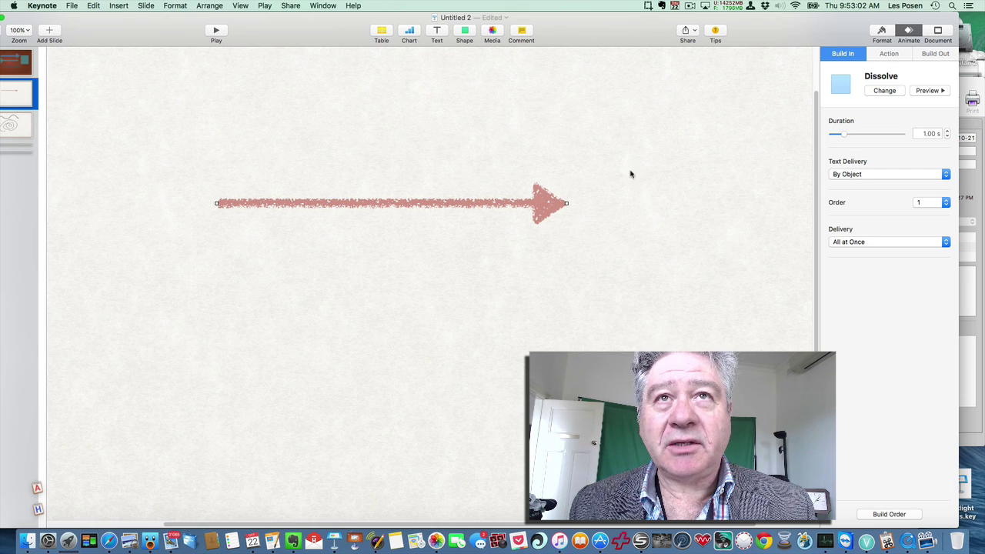
# Step: Add a red square and enlarge it into a tall rectangle beside the arrow line's starting end
pyautogui.click(465, 32)
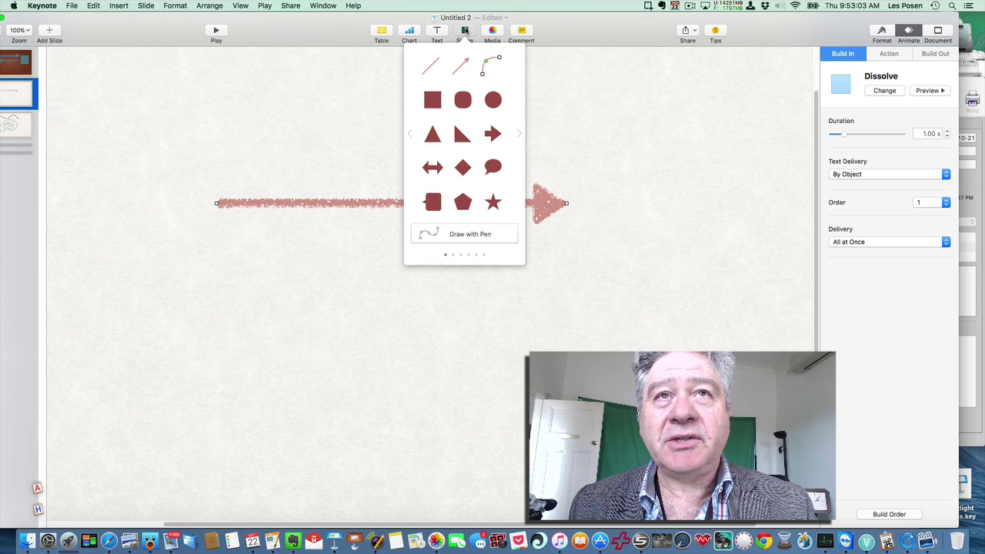
pyautogui.click(441, 95)
pyautogui.moveTo(431, 275); pyautogui.dragTo(159, 344)
pyautogui.moveTo(134, 261); pyautogui.dragTo(121, 205)
# Step: Add a square in the green shape style and enlarge it into a tall rectangle touching the arrow's tip
pyautogui.click(465, 32)
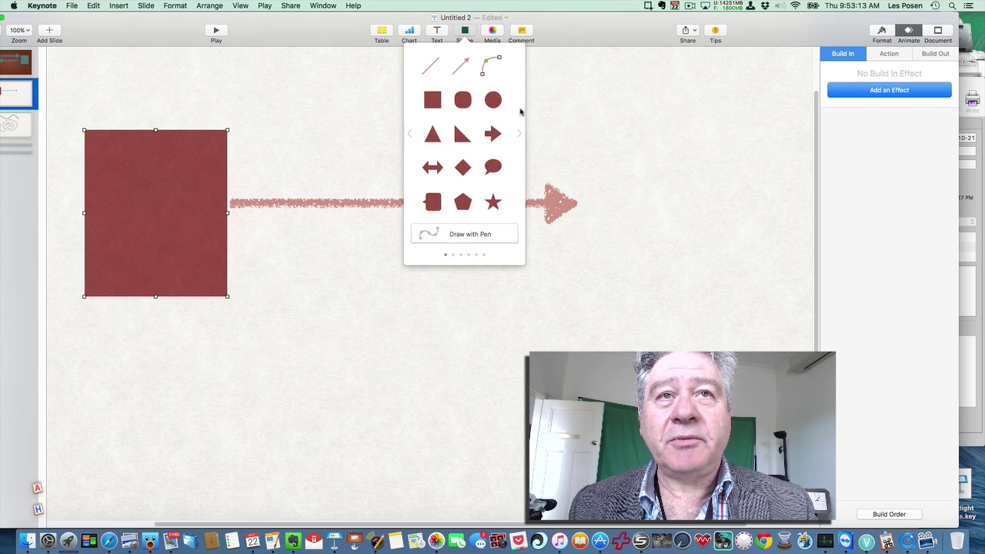
pyautogui.click(520, 137)
pyautogui.click(431, 100)
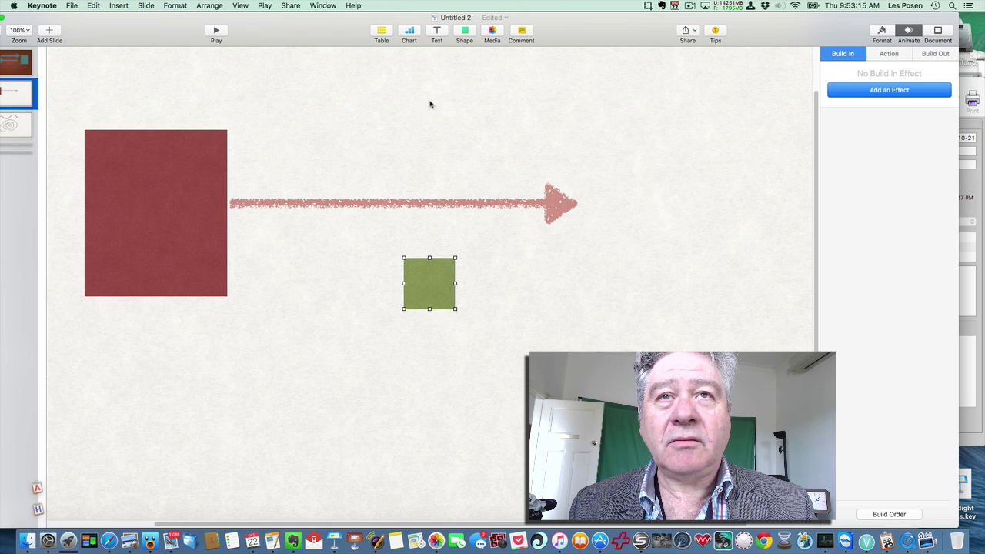
pyautogui.moveTo(445, 271); pyautogui.dragTo(735, 198)
pyautogui.moveTo(657, 226); pyautogui.dragTo(659, 297)
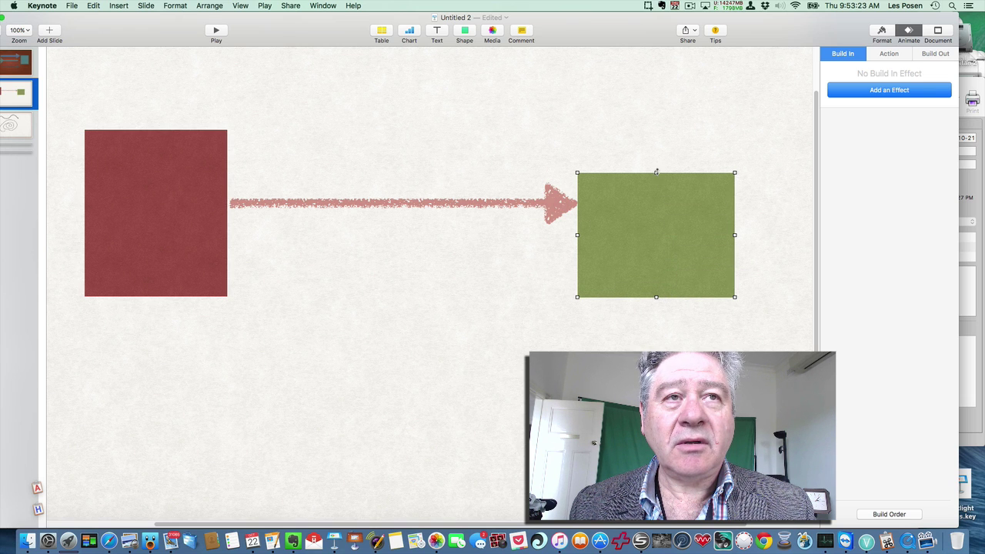
pyautogui.moveTo(656, 173); pyautogui.dragTo(650, 104)
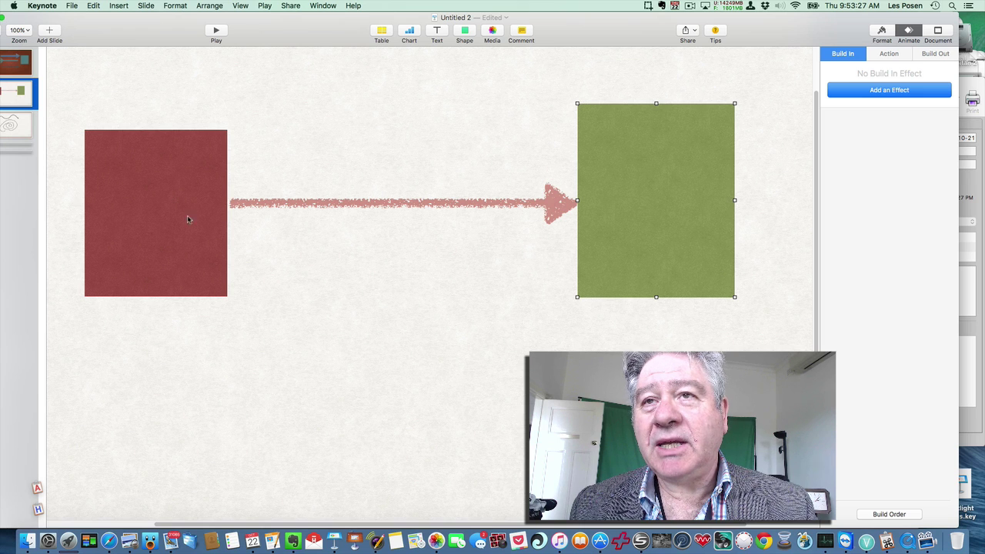
# Step: Change the arrow line's build-in effect from Dissolve to Wipe and preview it
pyautogui.click(429, 207)
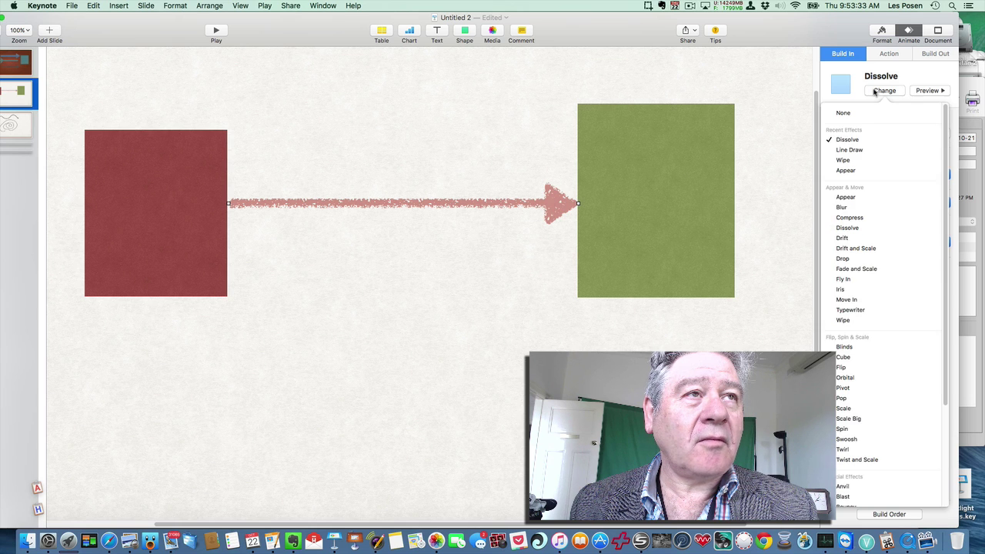
pyautogui.click(876, 92)
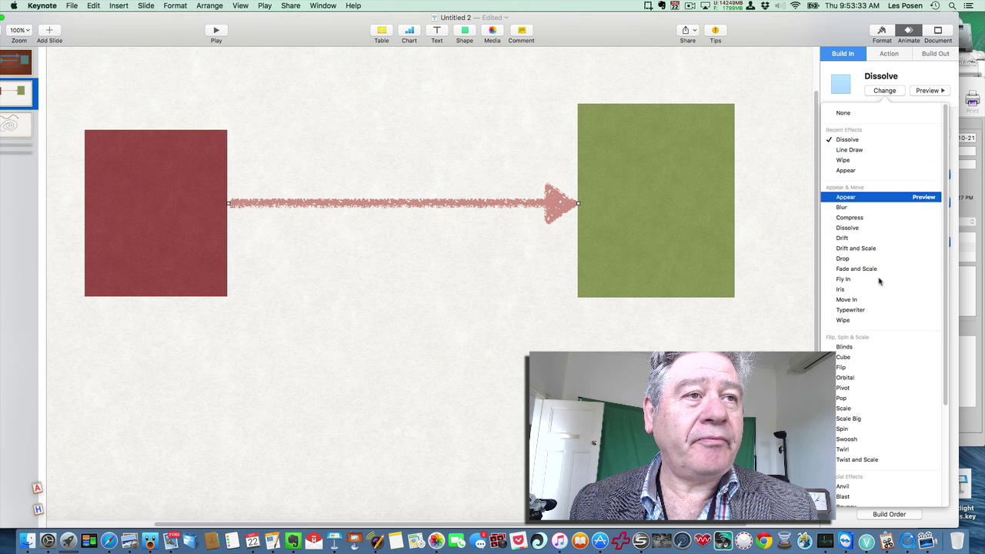
pyautogui.click(881, 322)
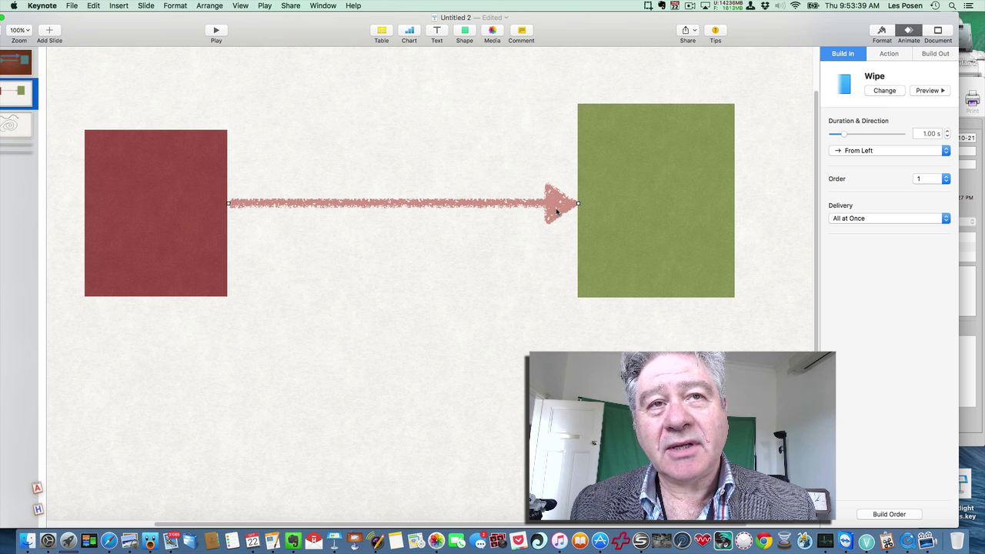
pyautogui.click(928, 90)
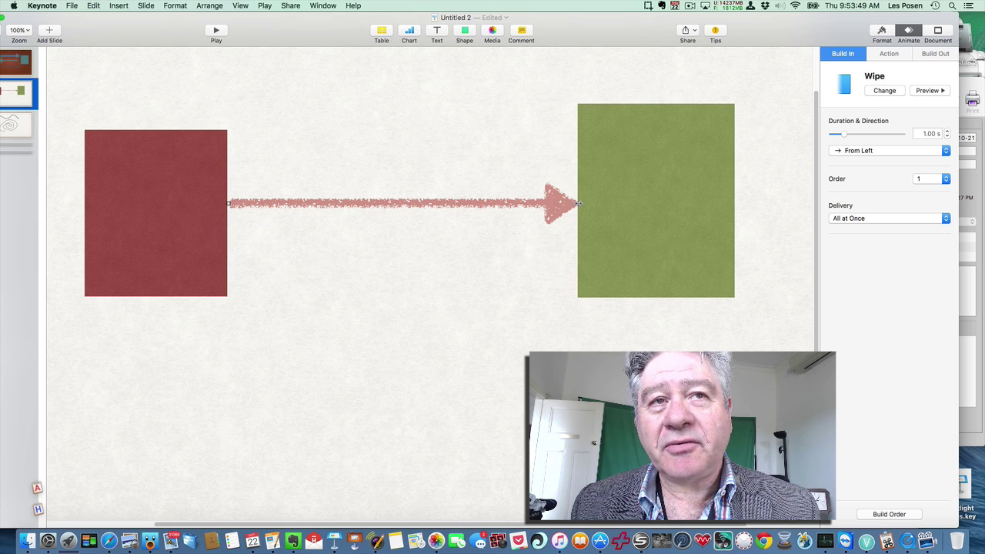
# Step: Try shortening the arrow line from its tip, and stretch it back to the green rectangle
pyautogui.moveTo(579, 203)
pyautogui.mouseDown()
pyautogui.moveTo(333, 216)
pyautogui.moveTo(251, 209)
pyautogui.moveTo(559, 202)
pyautogui.moveTo(244, 200)
pyautogui.moveTo(237, 212)
pyautogui.moveTo(301, 201)
pyautogui.moveTo(579, 201)
pyautogui.mouseUp()
pyautogui.moveTo(455, 203); pyautogui.dragTo(397, 202)
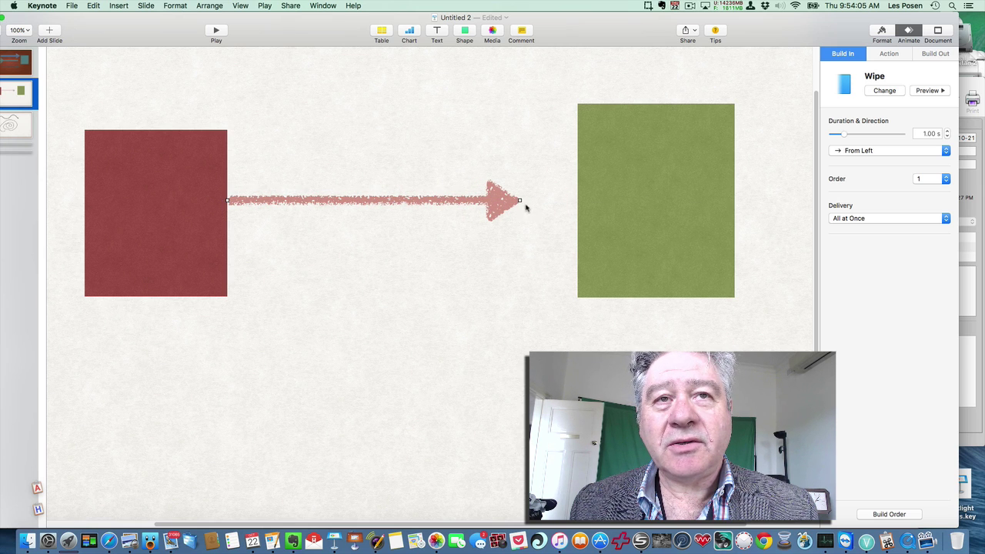
pyautogui.moveTo(520, 200); pyautogui.dragTo(581, 199)
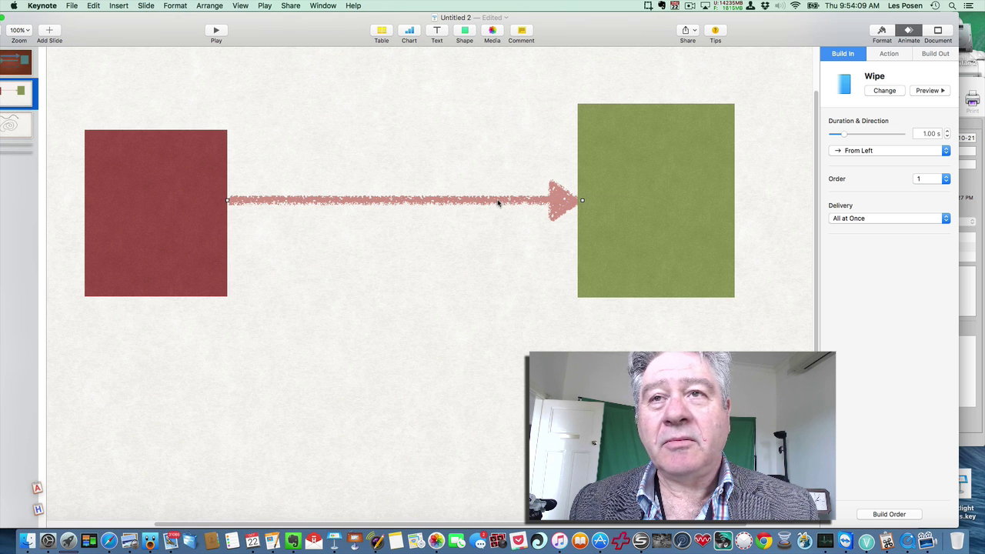
# Step: Paste a copy of the arrow line just below the original and shrink the original to only its arrowhead
pyautogui.click(94, 7)
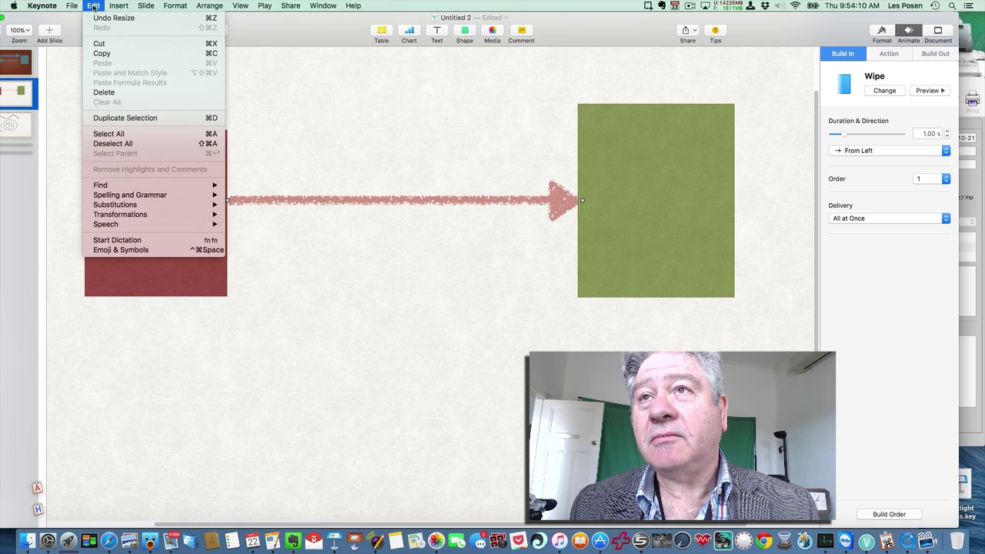
pyautogui.click(112, 53)
pyautogui.click(96, 7)
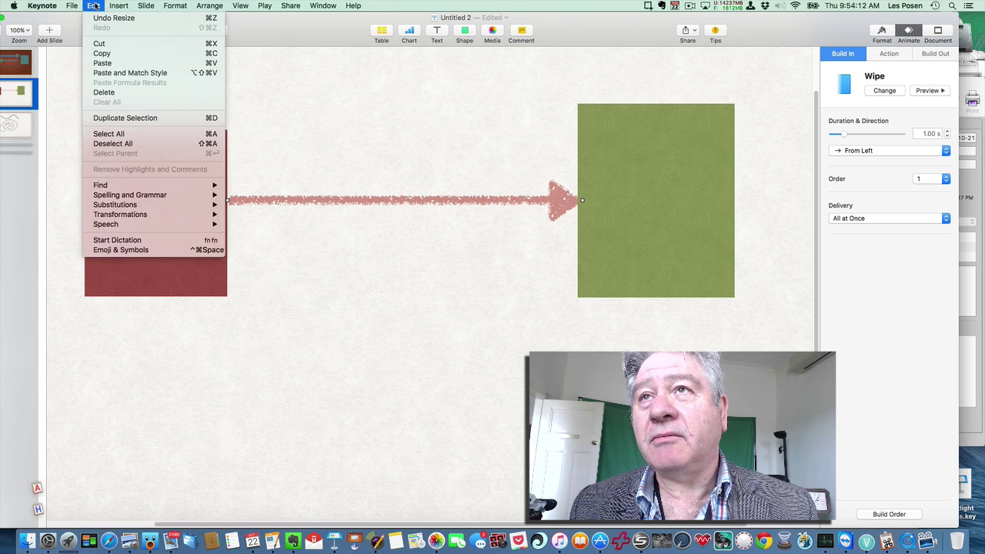
pyautogui.click(108, 63)
pyautogui.moveTo(347, 207); pyautogui.dragTo(343, 230)
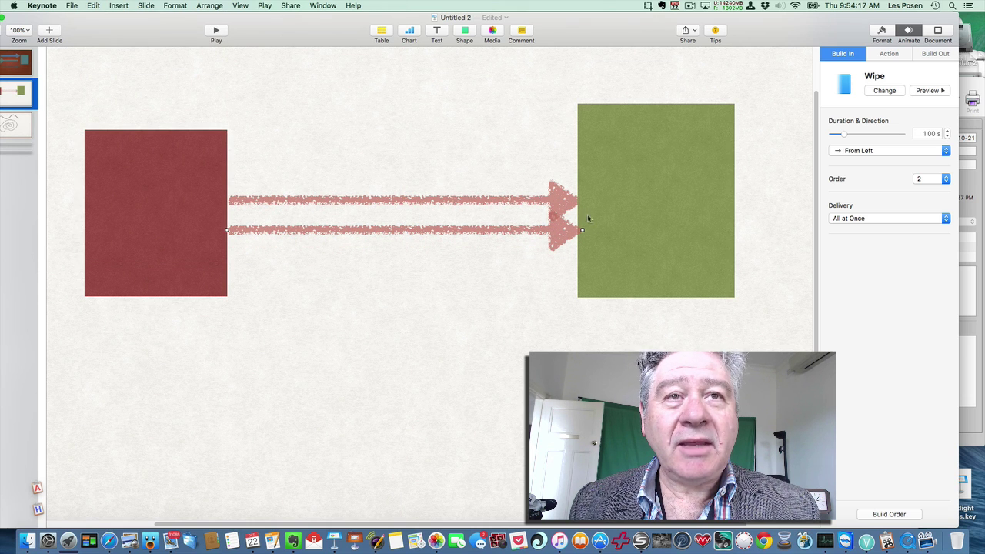
pyautogui.moveTo(582, 204); pyautogui.dragTo(262, 201)
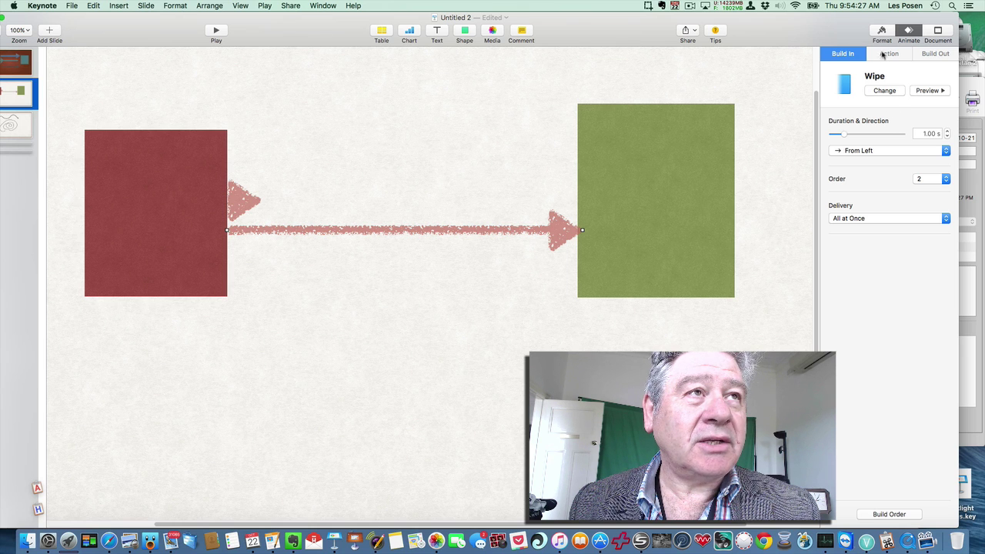
# Step: Set the copied line's end endpoint to None and trim that end to the green rectangle's edge
pyautogui.click(881, 31)
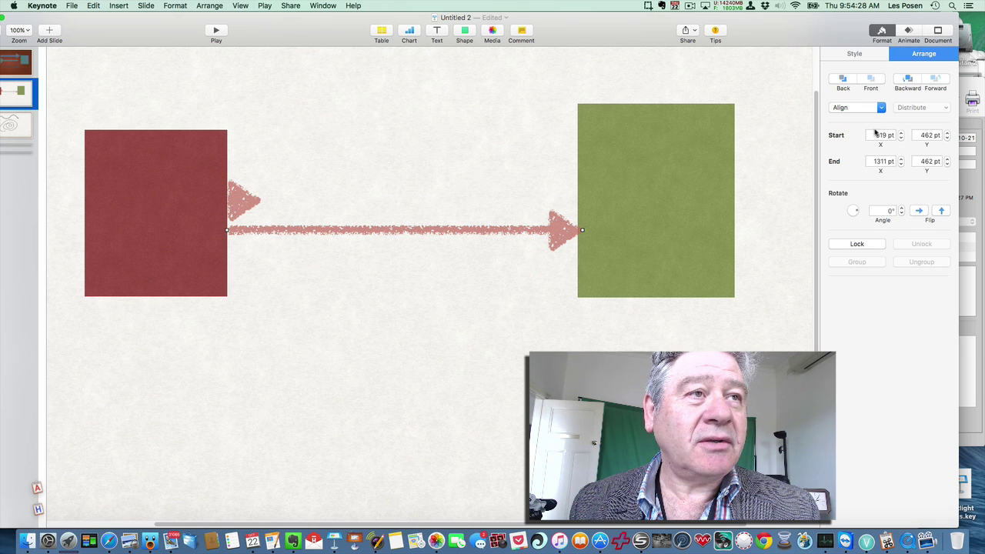
pyautogui.click(858, 54)
pyautogui.click(934, 214)
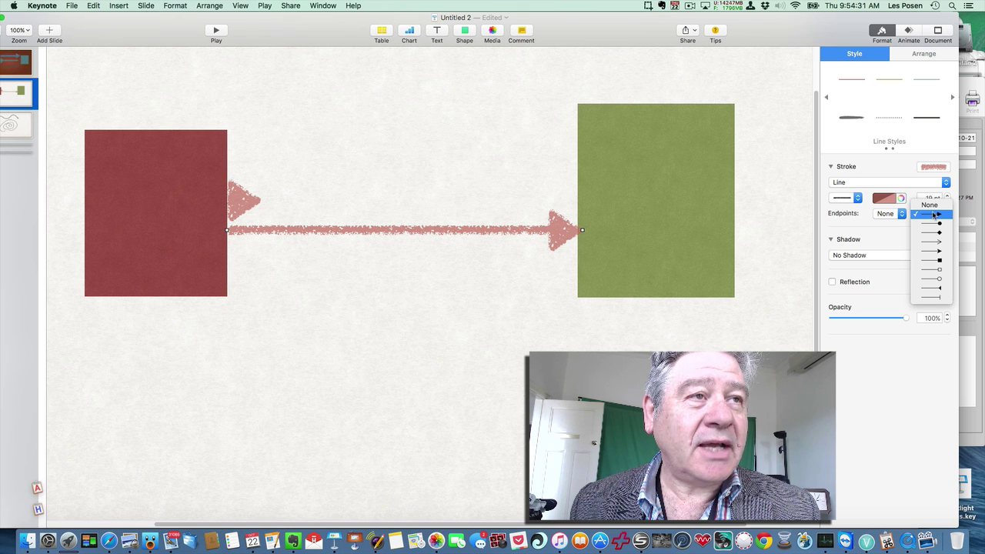
pyautogui.click(931, 207)
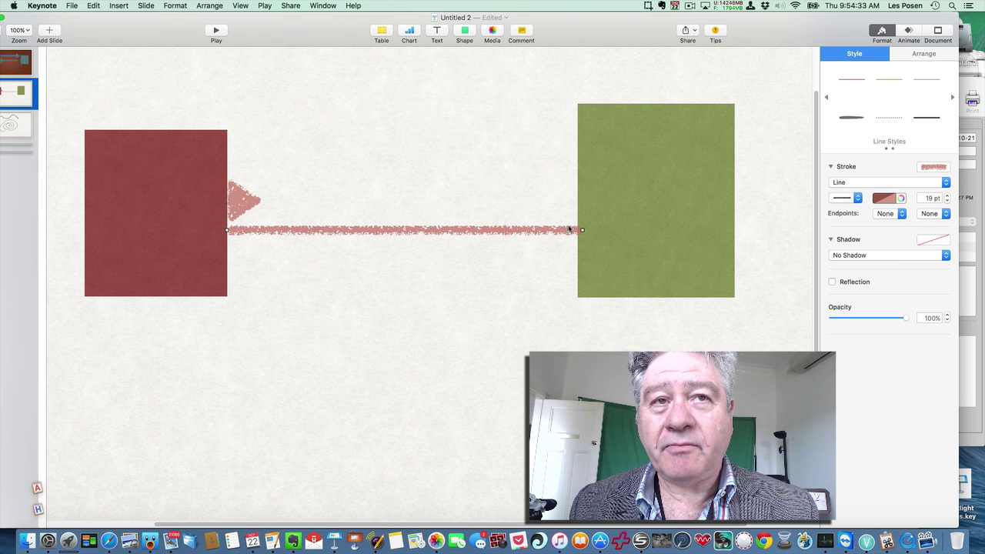
pyautogui.moveTo(581, 230); pyautogui.dragTo(576, 231)
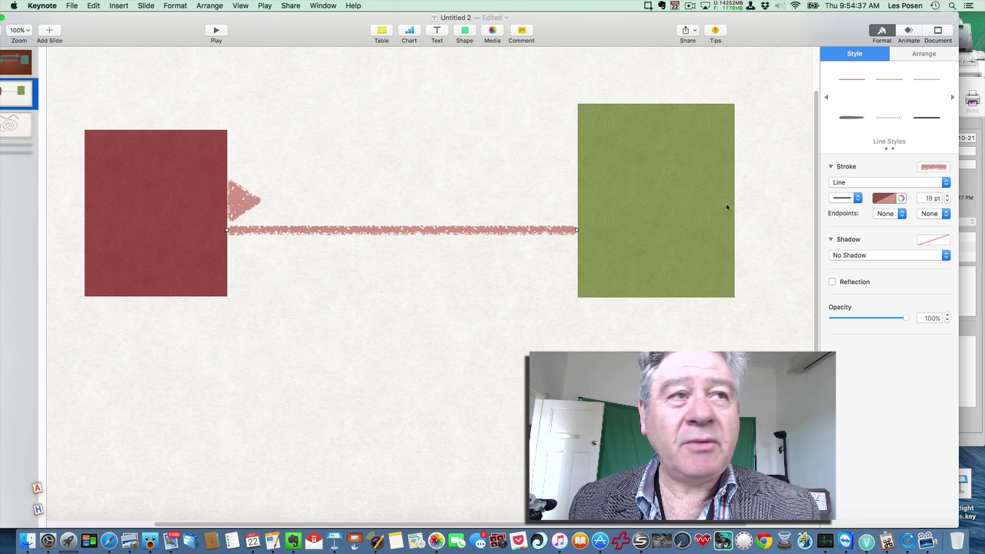
# Step: Preview the plain line's Wipe build and move the separate arrowhead down onto the line's start
pyautogui.click(908, 31)
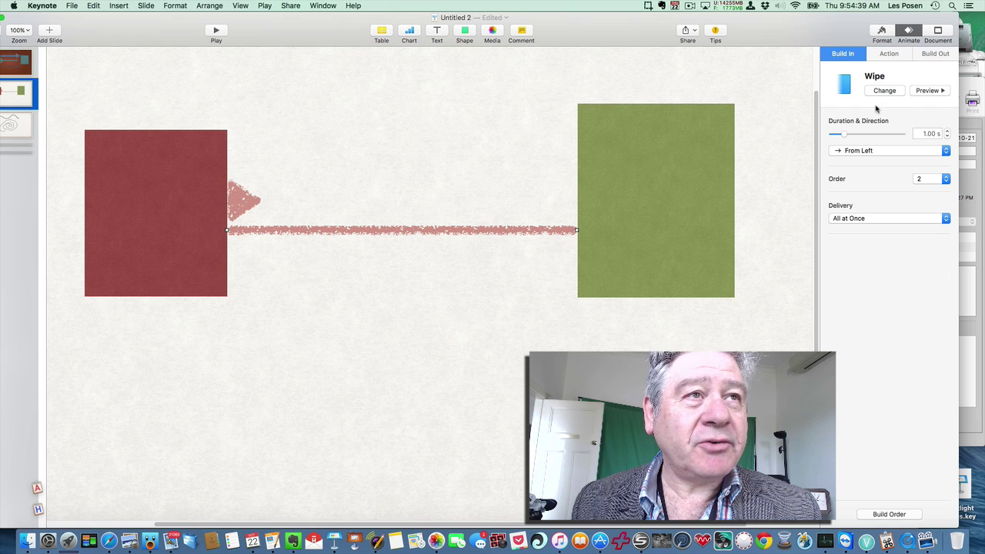
pyautogui.click(924, 91)
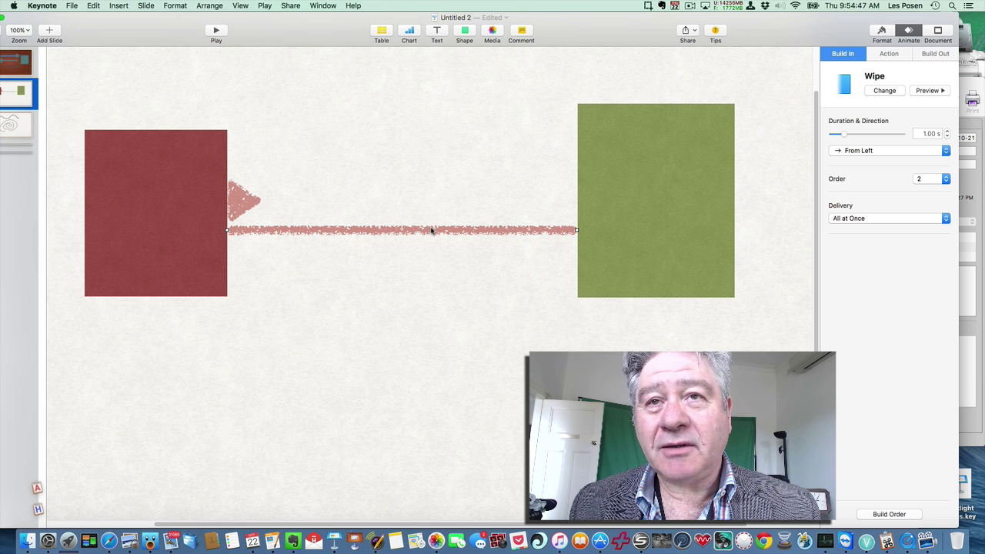
pyautogui.moveTo(240, 199); pyautogui.dragTo(238, 225)
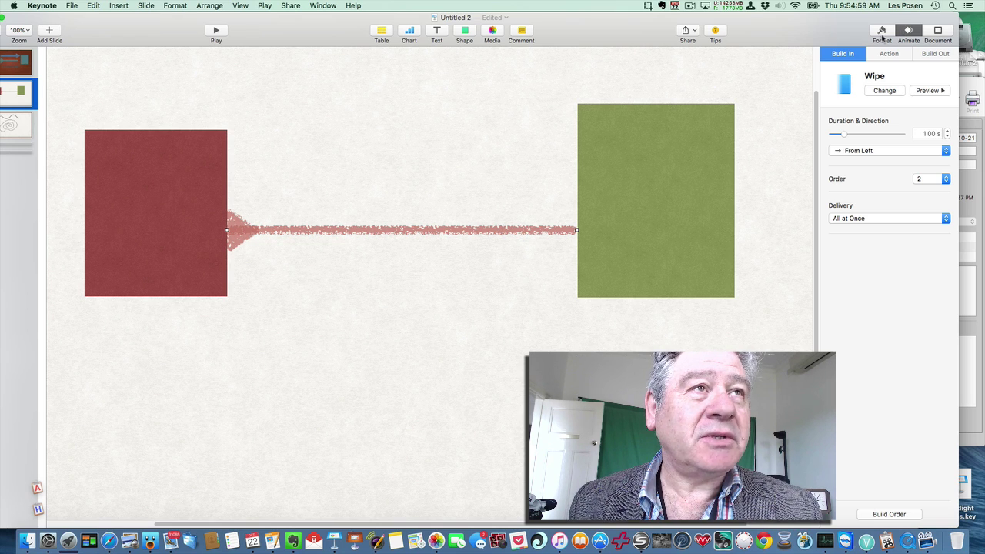
# Step: Set the plain line's Wipe build-in duration to 2.00 s
pyautogui.click(883, 31)
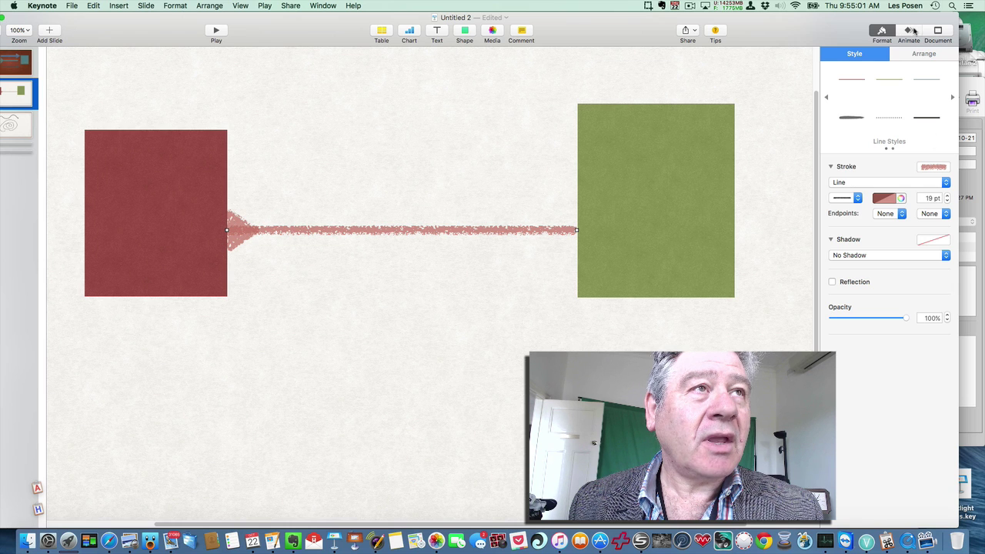
pyautogui.click(910, 32)
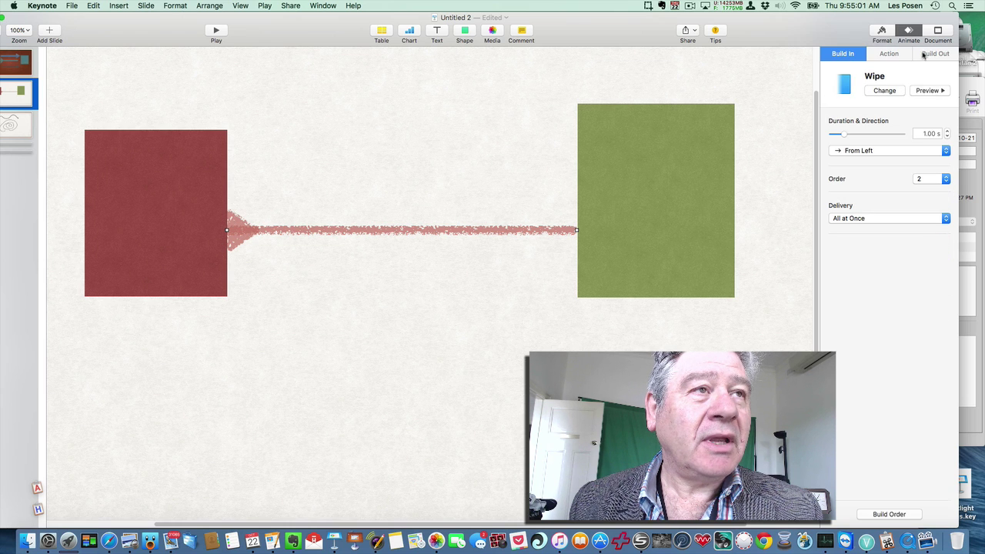
pyautogui.click(948, 132)
pyautogui.click(949, 132)
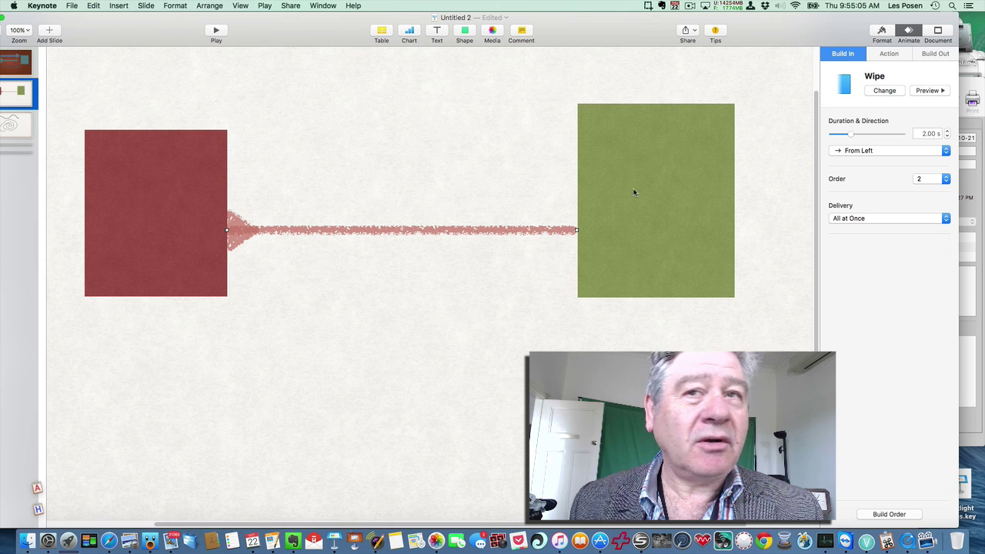
# Step: Add a Move action to the arrowhead, with its path ending at the green rectangle at X 1239 pt, Y 460 pt
pyautogui.click(234, 218)
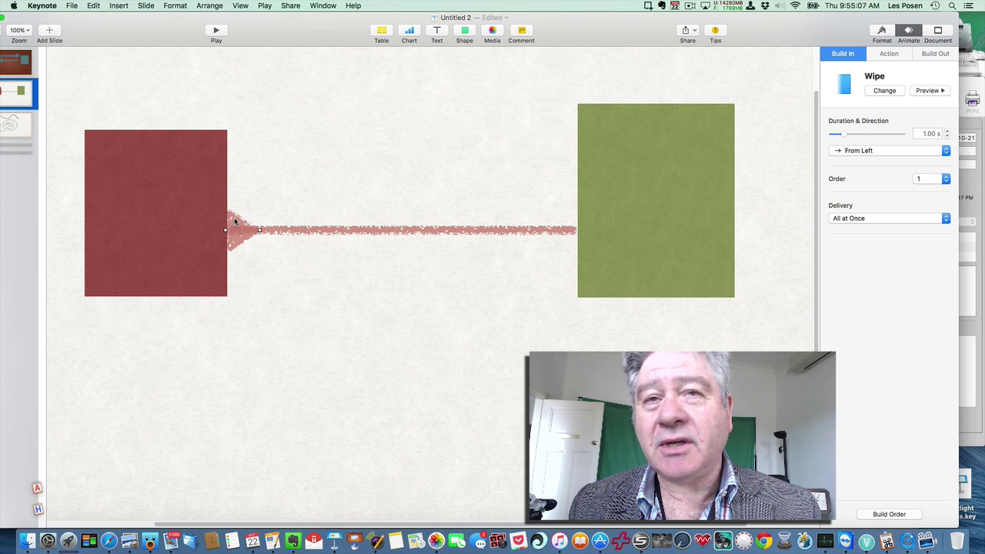
pyautogui.click(887, 56)
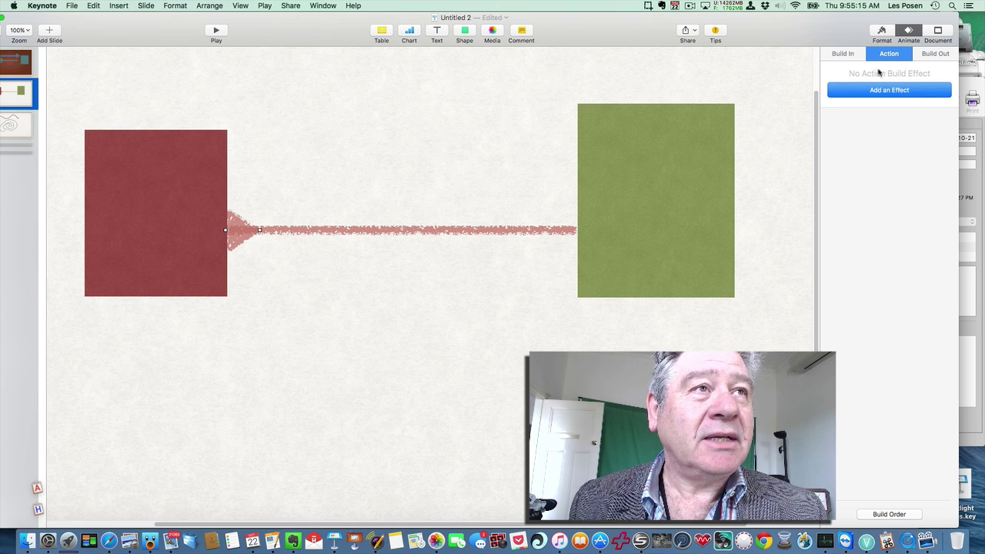
pyautogui.click(869, 91)
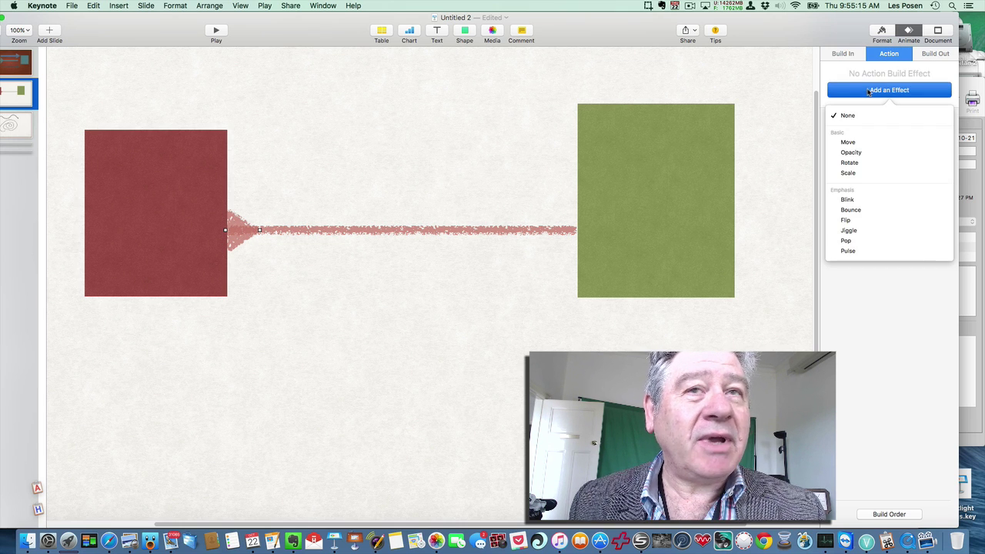
pyautogui.click(849, 143)
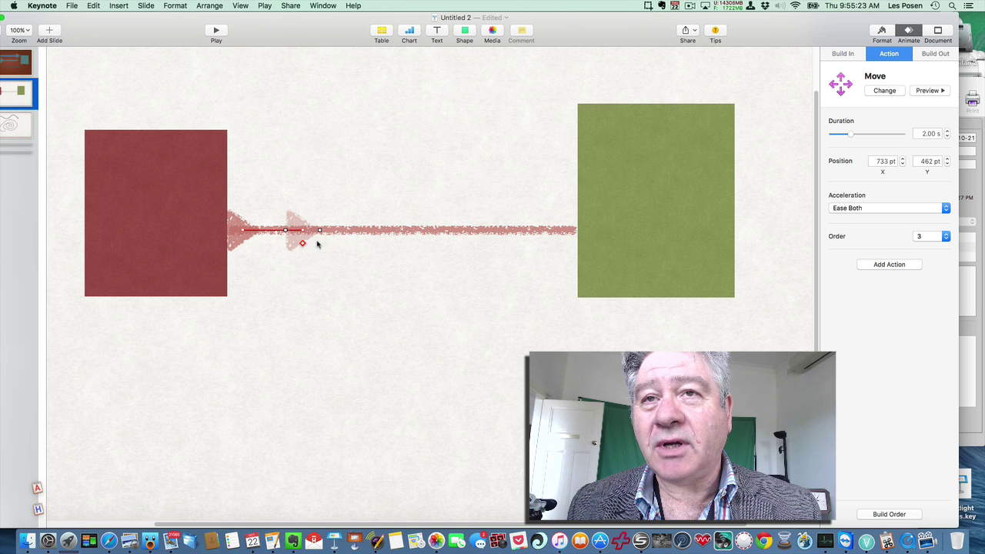
pyautogui.moveTo(306, 233); pyautogui.dragTo(563, 235)
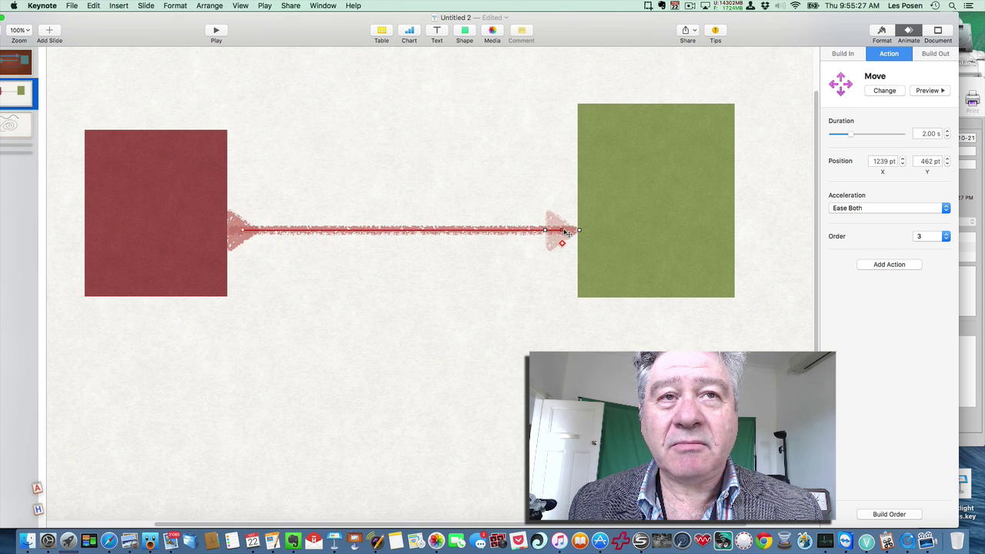
pyautogui.moveTo(567, 233); pyautogui.dragTo(567, 232)
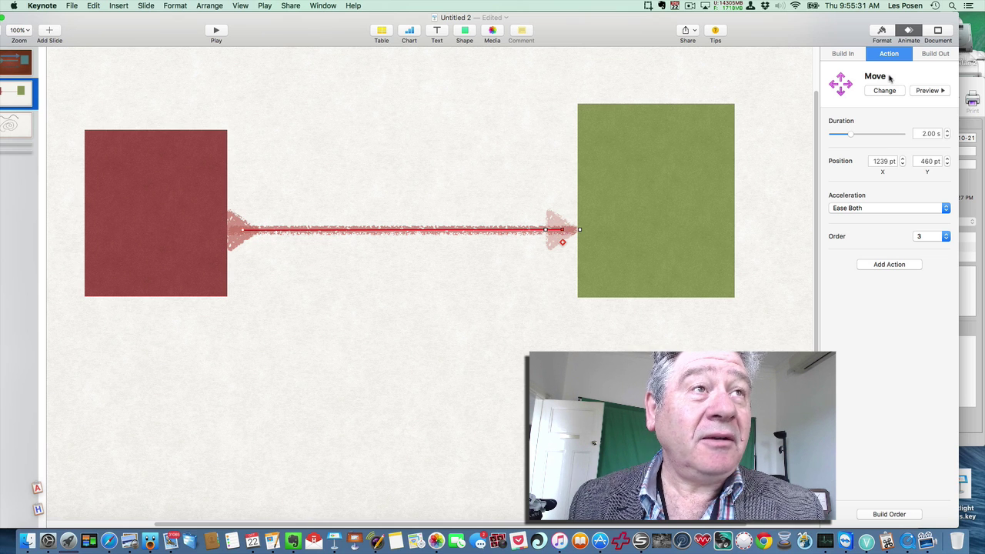
# Step: Check each build in the build order list and delete the arrowhead's Wipe build
pyautogui.click(899, 514)
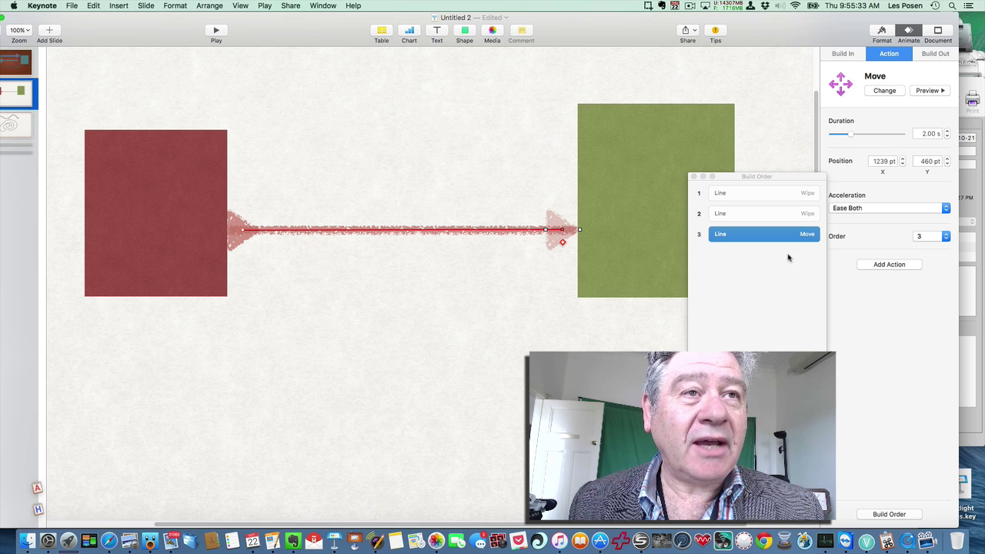
pyautogui.click(739, 193)
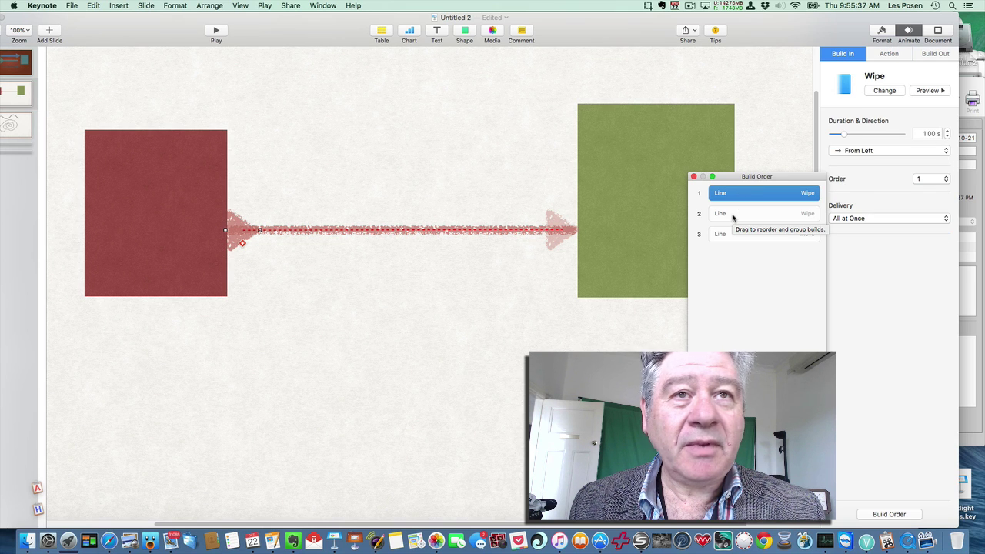
pyautogui.click(735, 215)
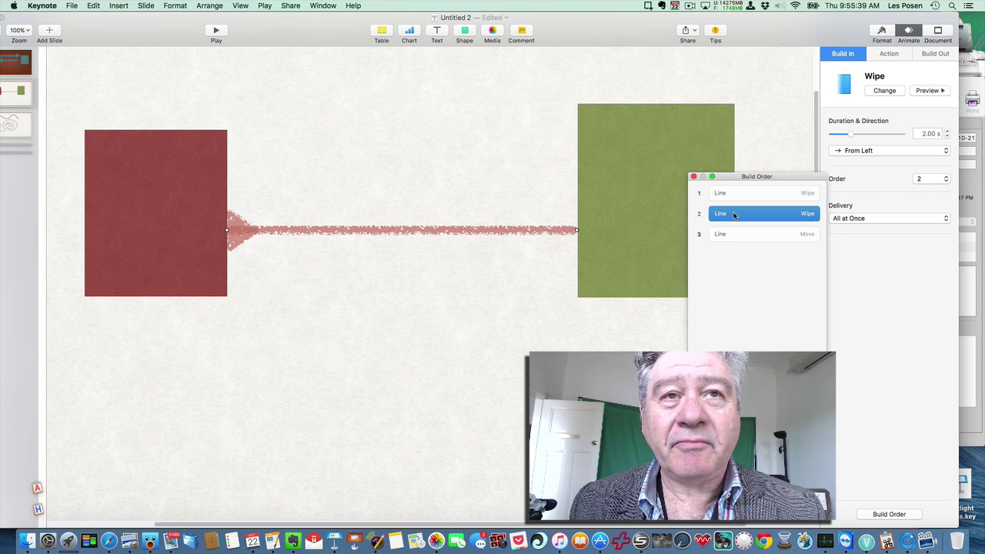
pyautogui.click(736, 237)
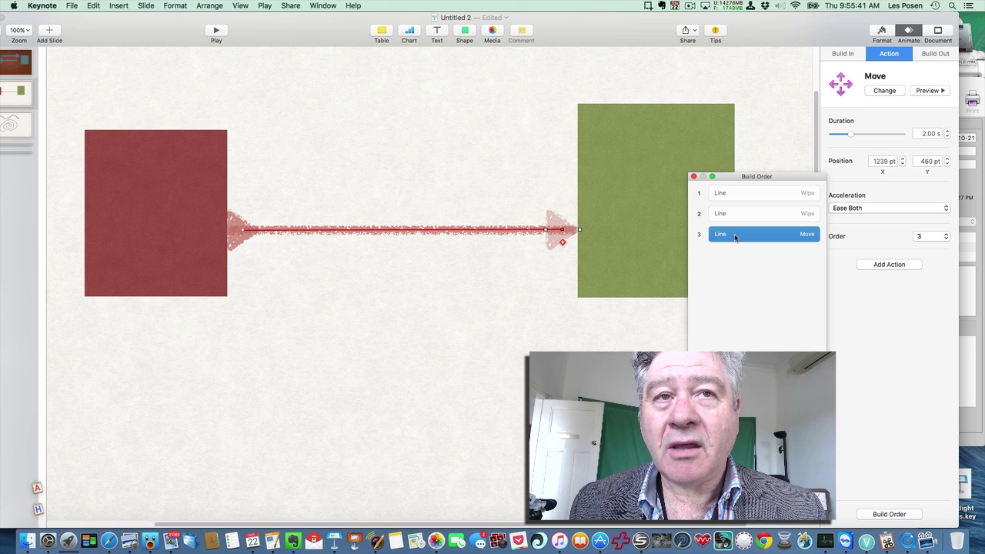
pyautogui.click(733, 196)
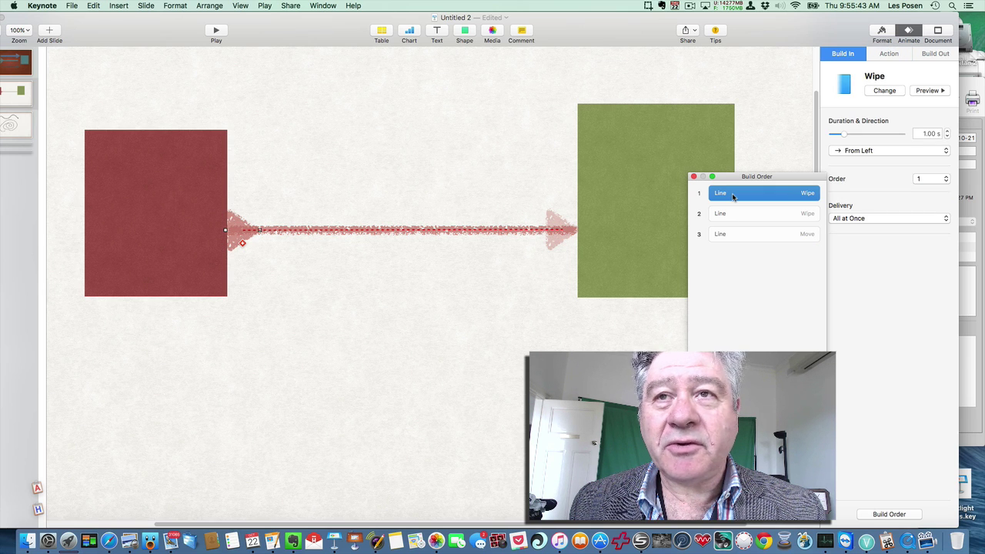
pyautogui.press('Delete')
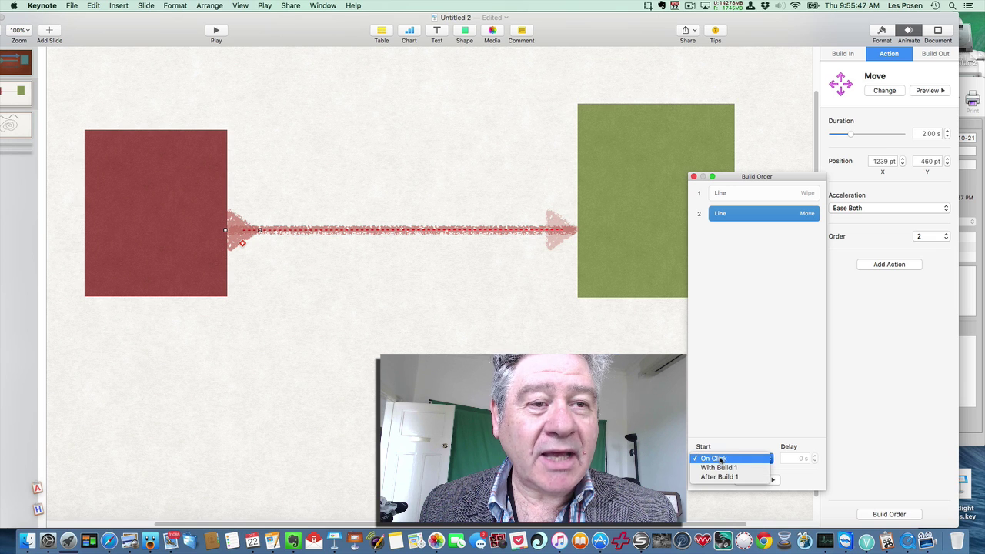
# Step: Set the arrowhead's Move action to start With Build 1
pyautogui.click(721, 467)
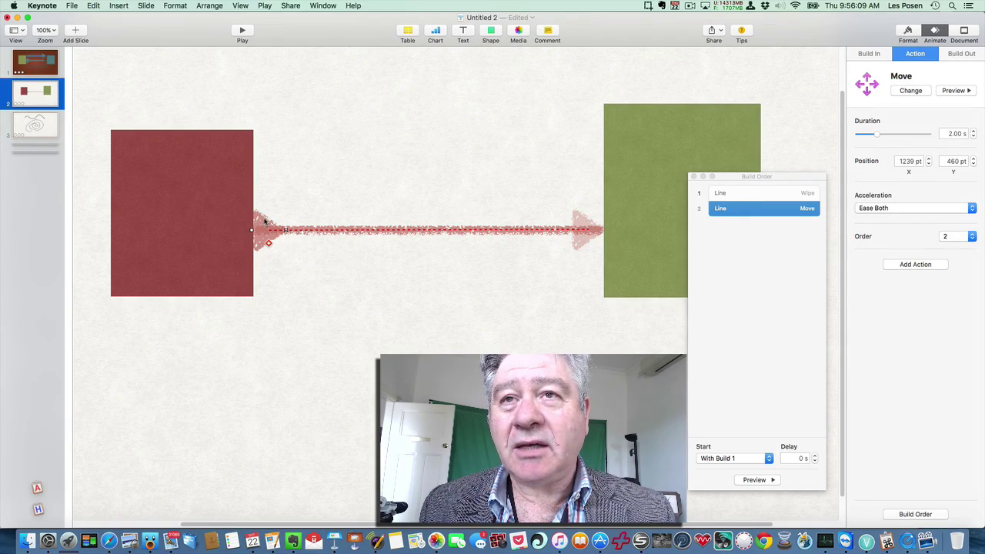
pyautogui.click(292, 280)
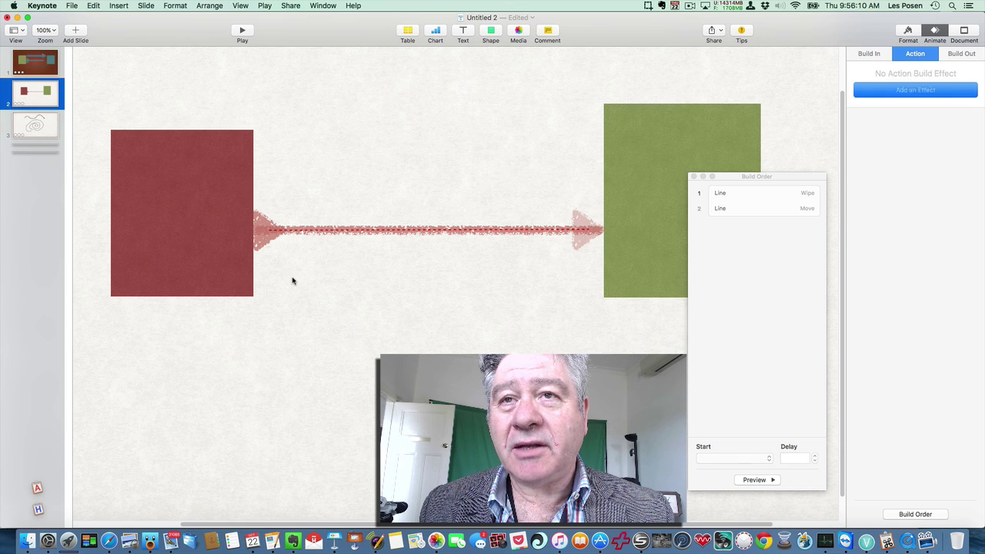
pyautogui.click(259, 246)
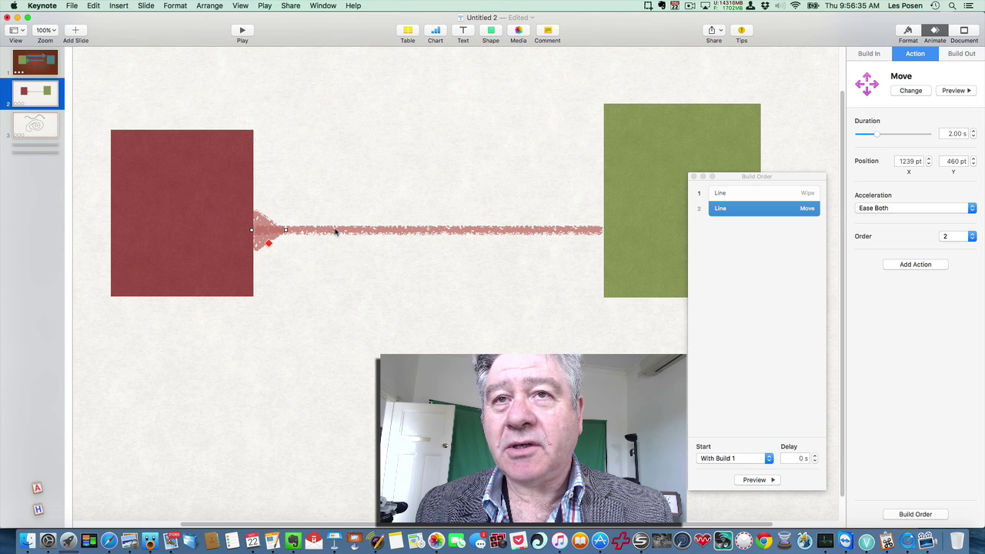
# Step: Move the plain chalk line and its arrowhead up together, near the top of the space between the rectangles
pyautogui.moveTo(335, 230); pyautogui.dragTo(333, 151)
pyautogui.moveTo(263, 231); pyautogui.dragTo(261, 151)
pyautogui.click(405, 248)
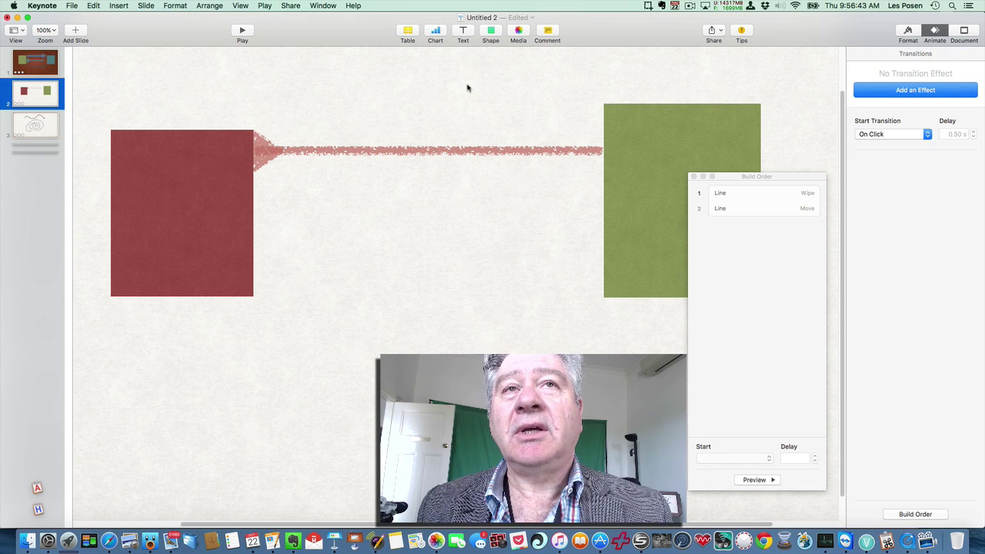
# Step: Insert an arrow line and stretch it horizontally from the red rectangle's edge to the green rectangle, below the chalk line
pyautogui.click(492, 35)
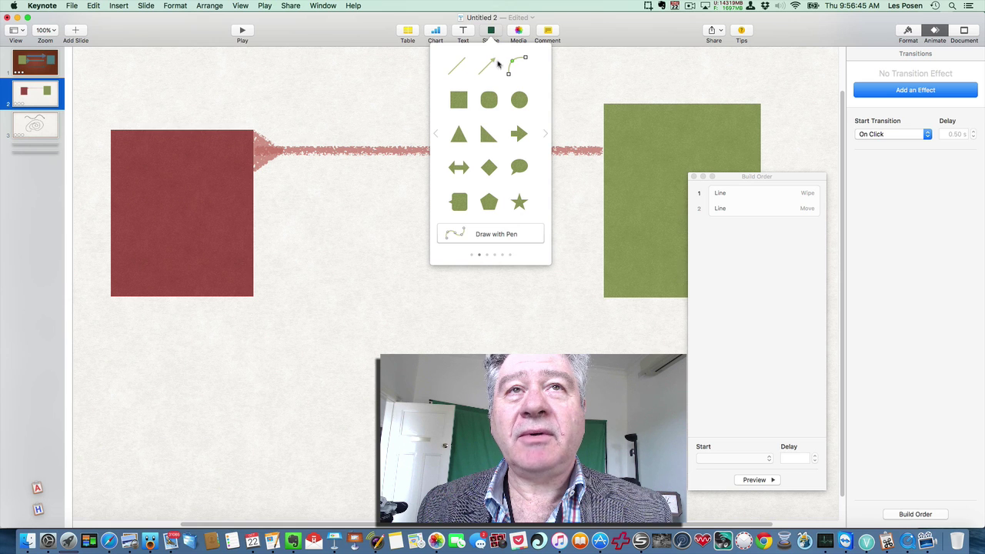
pyautogui.click(487, 68)
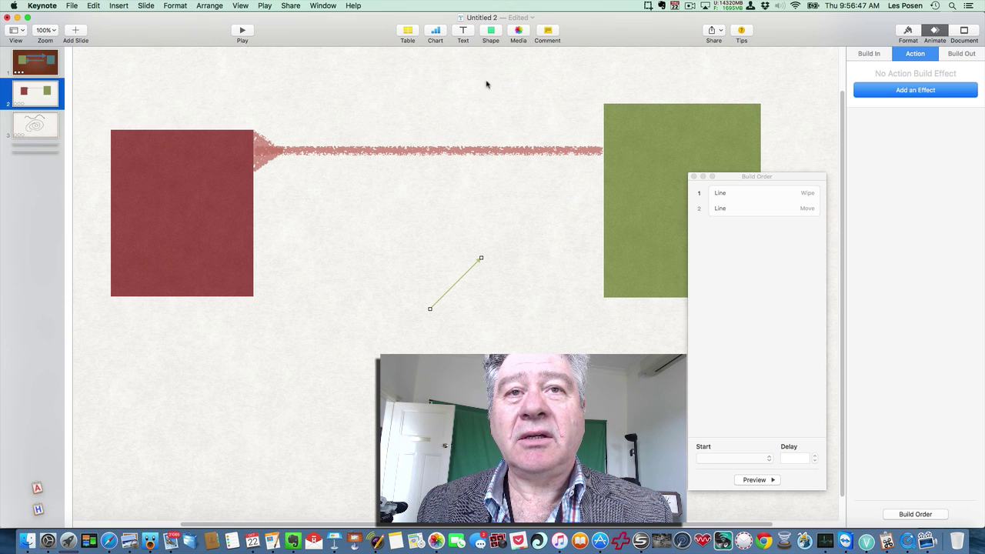
pyautogui.moveTo(458, 281); pyautogui.dragTo(599, 232)
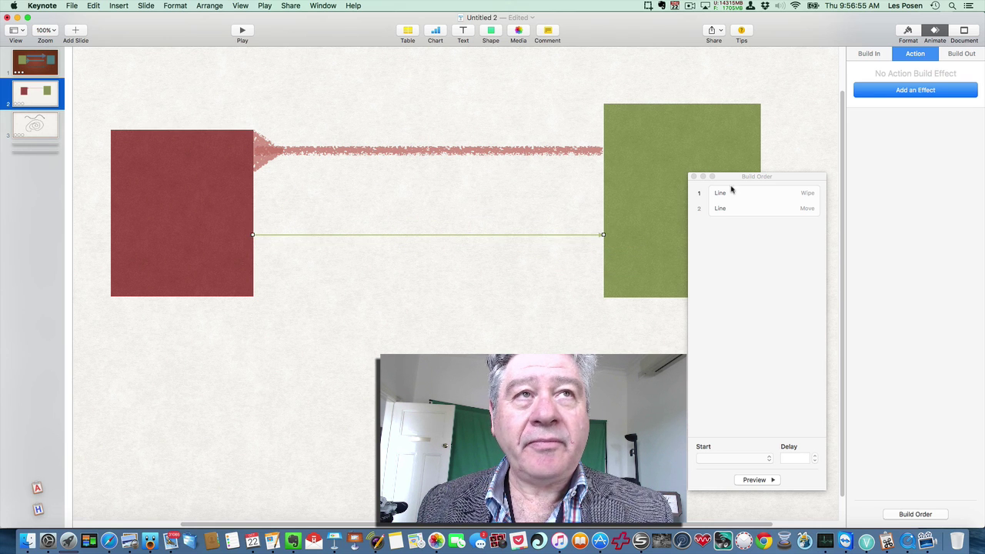
# Step: Apply the dark solid line style to the new arrow line and change its stroke to the rough chalk type
pyautogui.click(909, 33)
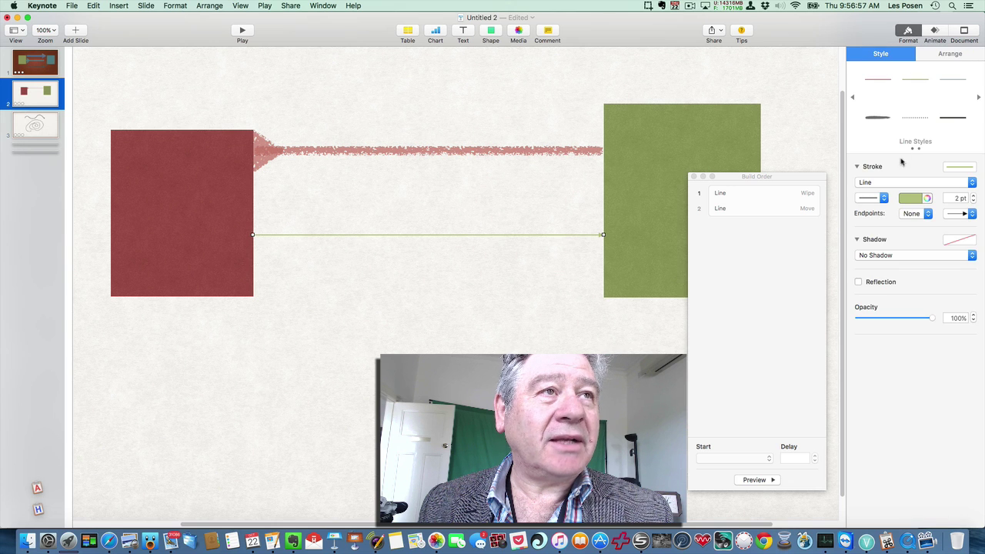
pyautogui.click(879, 119)
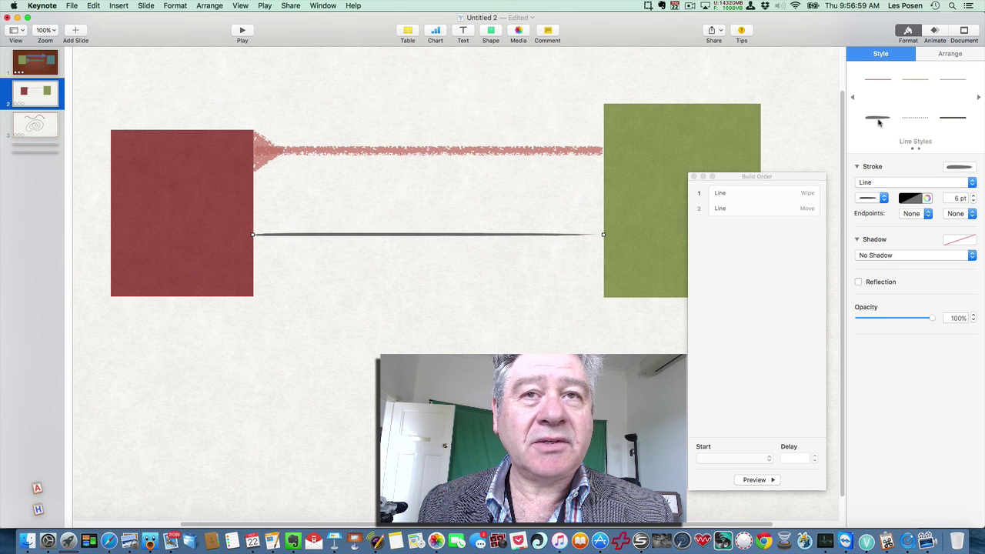
pyautogui.click(953, 119)
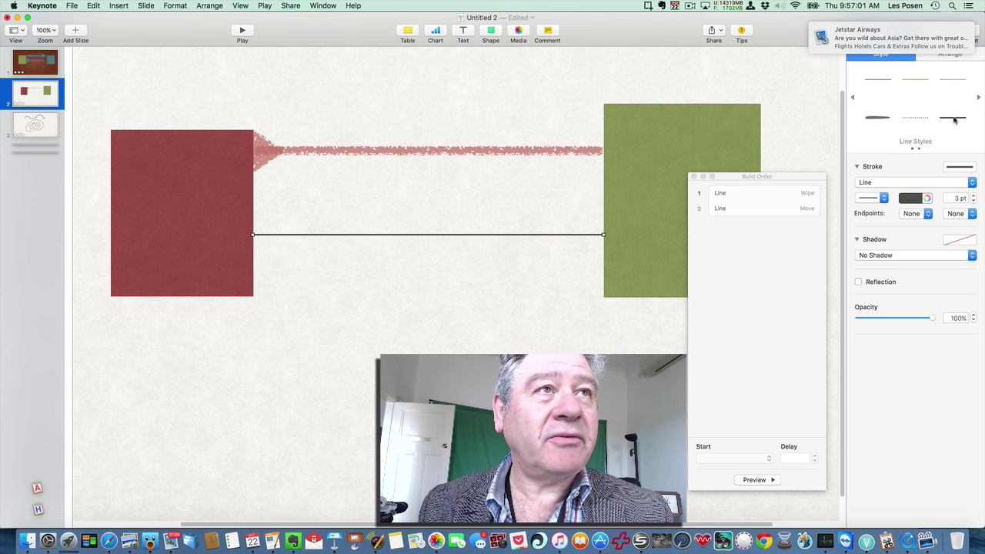
pyautogui.click(871, 203)
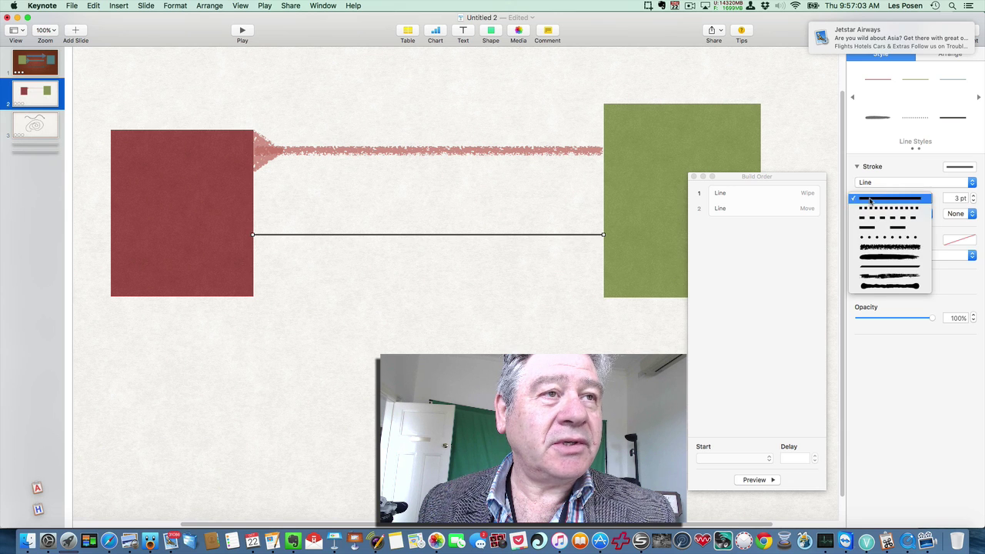
pyautogui.click(890, 246)
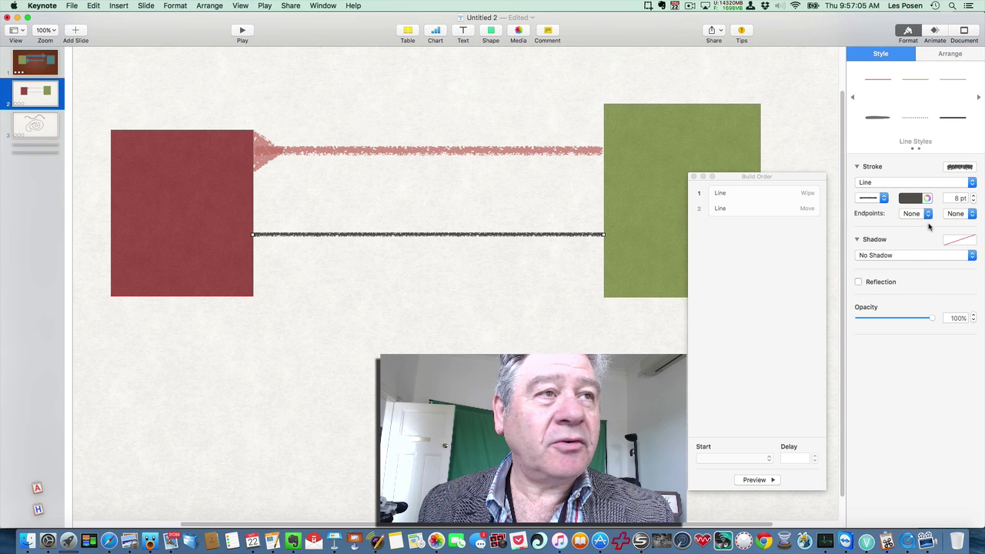
# Step: Give the dark chalk line a solid arrowhead at its green-rectangle end and set its stroke width to 16 pt
pyautogui.click(949, 54)
pyautogui.click(893, 55)
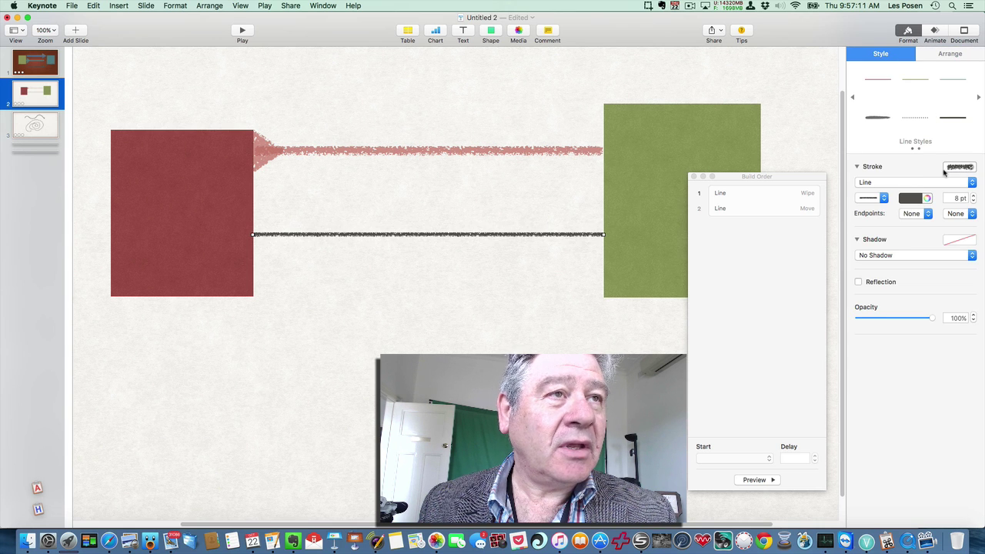
pyautogui.click(959, 215)
pyautogui.click(962, 224)
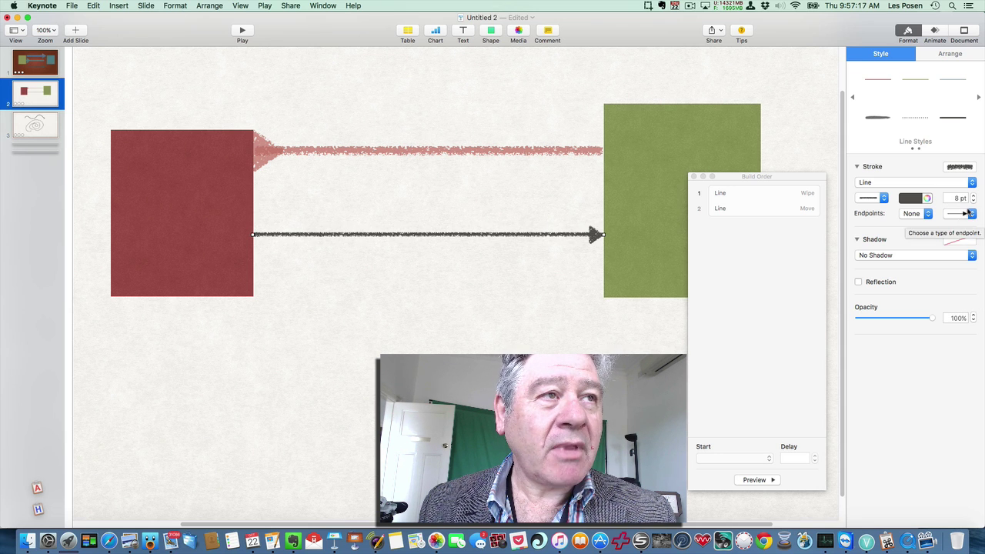
pyautogui.click(973, 195)
pyautogui.click(974, 195)
pyautogui.click(973, 196)
pyautogui.click(973, 195)
pyautogui.click(973, 195)
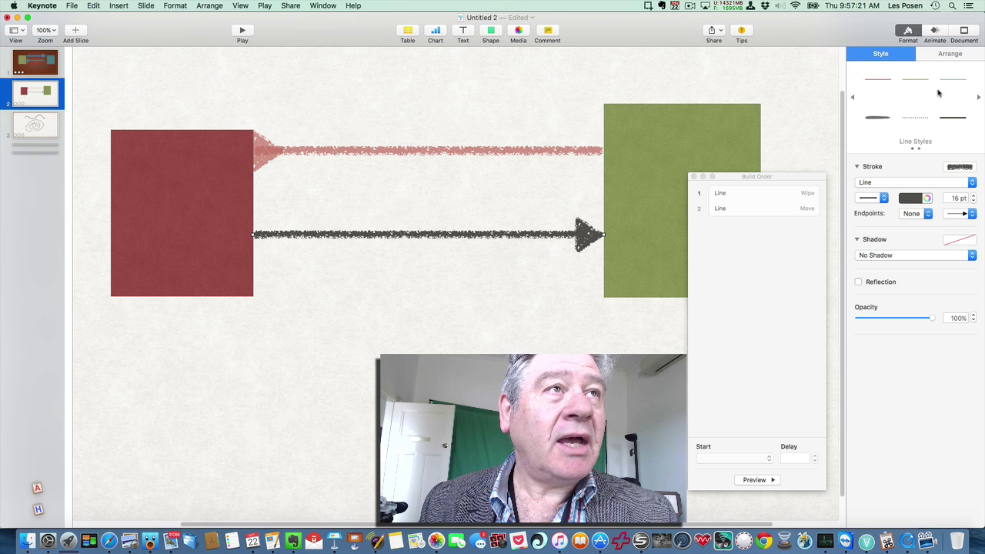
# Step: Add a Line Draw build-in effect to the dark chalk arrow
pyautogui.click(934, 30)
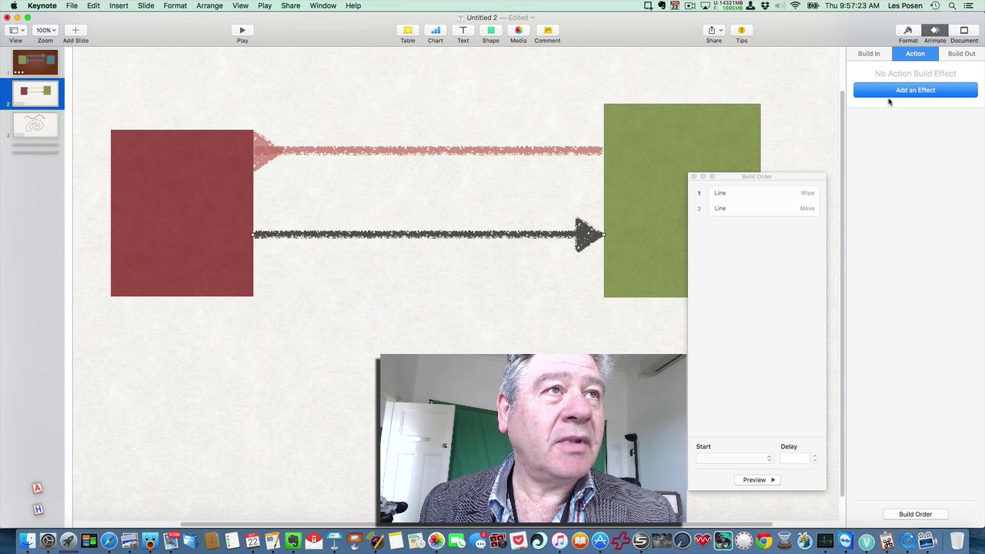
pyautogui.click(874, 58)
pyautogui.click(876, 92)
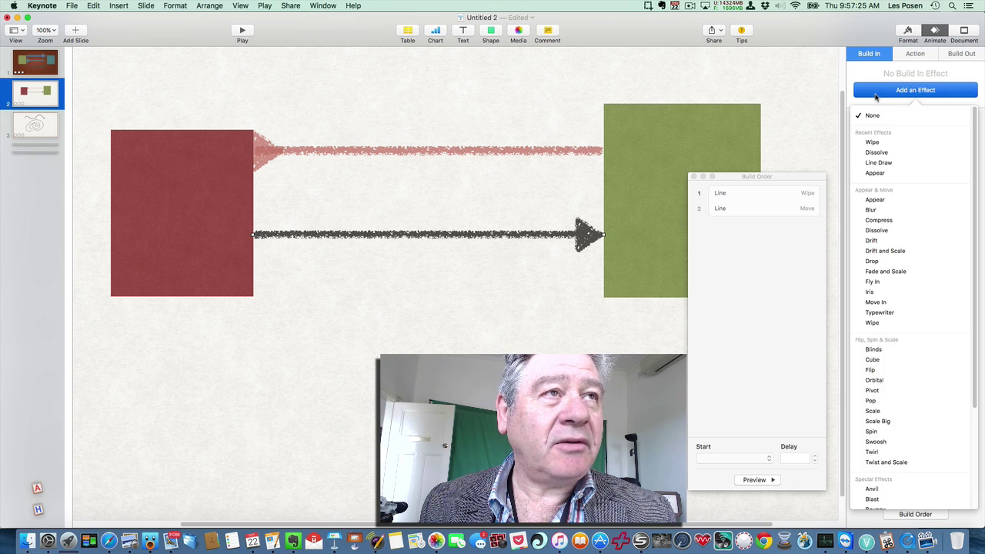
pyautogui.click(879, 163)
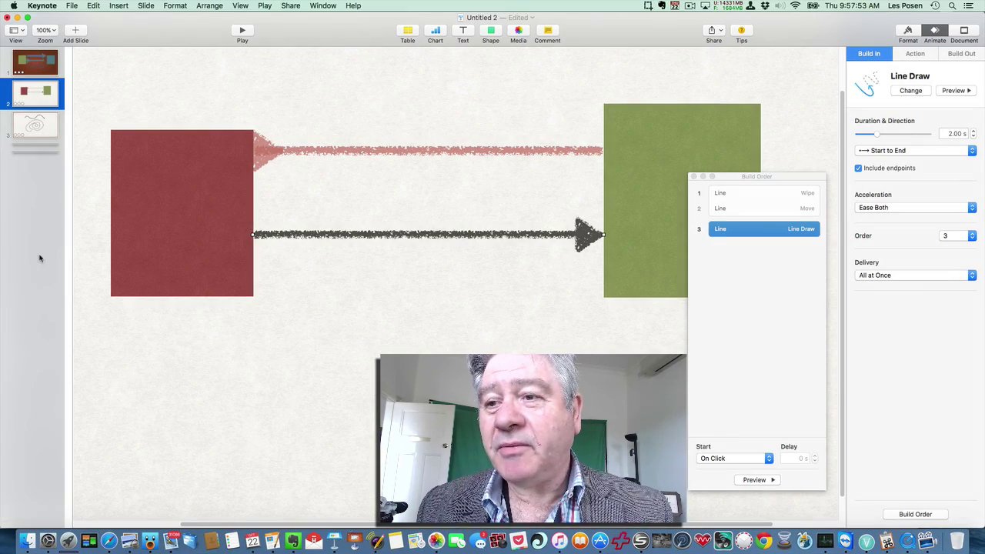
# Step: Switch to the charts and graphs presentation and move the Build Order window up, clear of the webcam picture
pyautogui.click(320, 6)
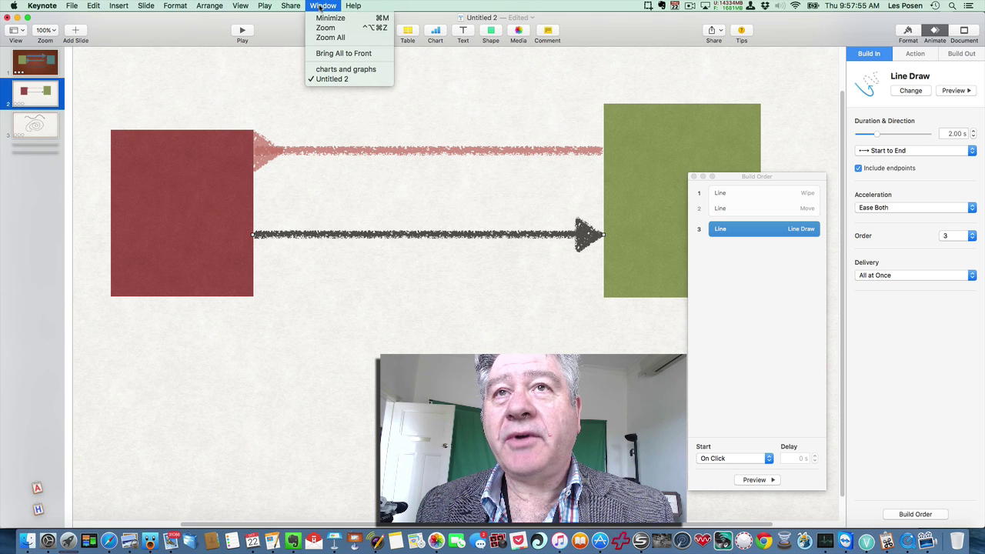
pyautogui.click(346, 70)
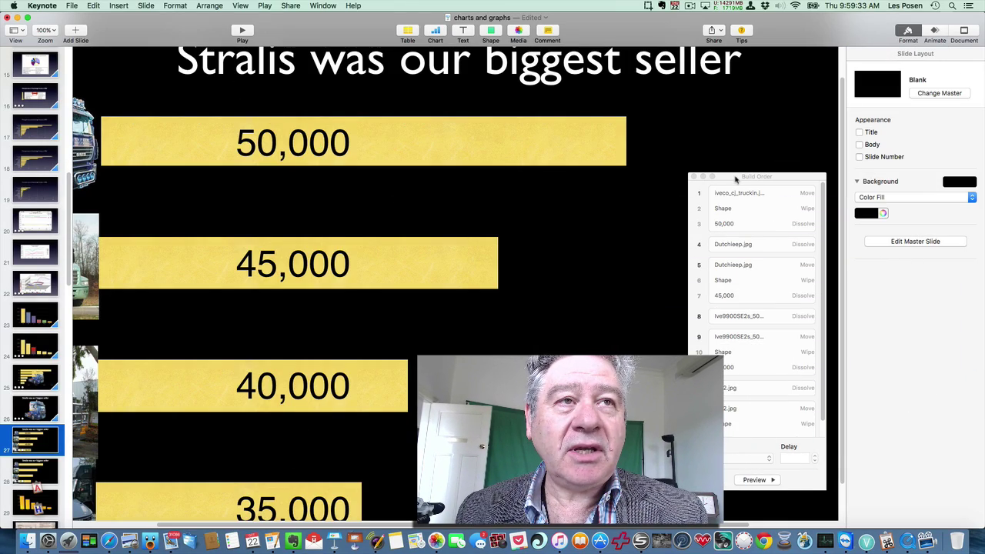
pyautogui.moveTo(736, 177); pyautogui.dragTo(697, 100)
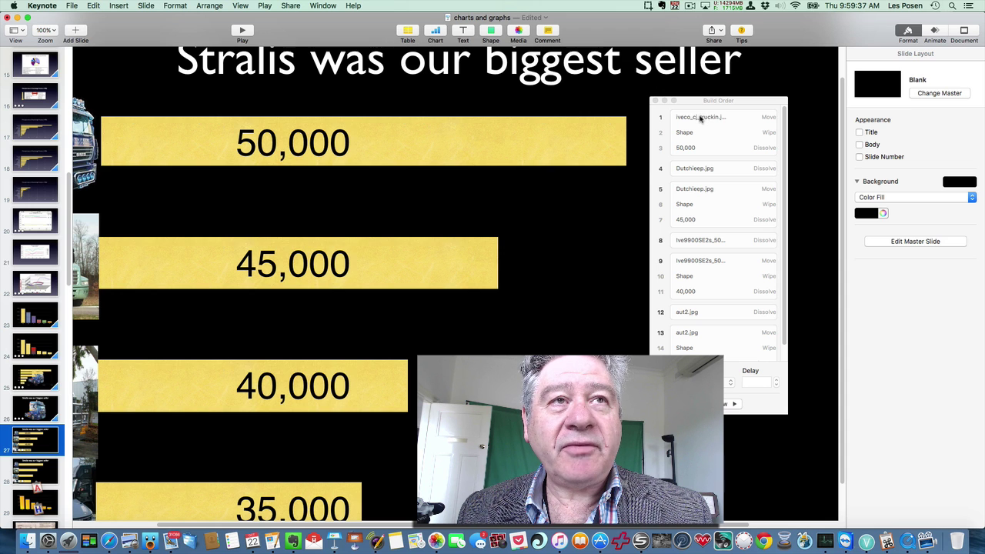
# Step: Examine the Move, Wipe and Dissolve builds of the truck images, yellow bars and sales figures in slide 27's build order
pyautogui.click(700, 118)
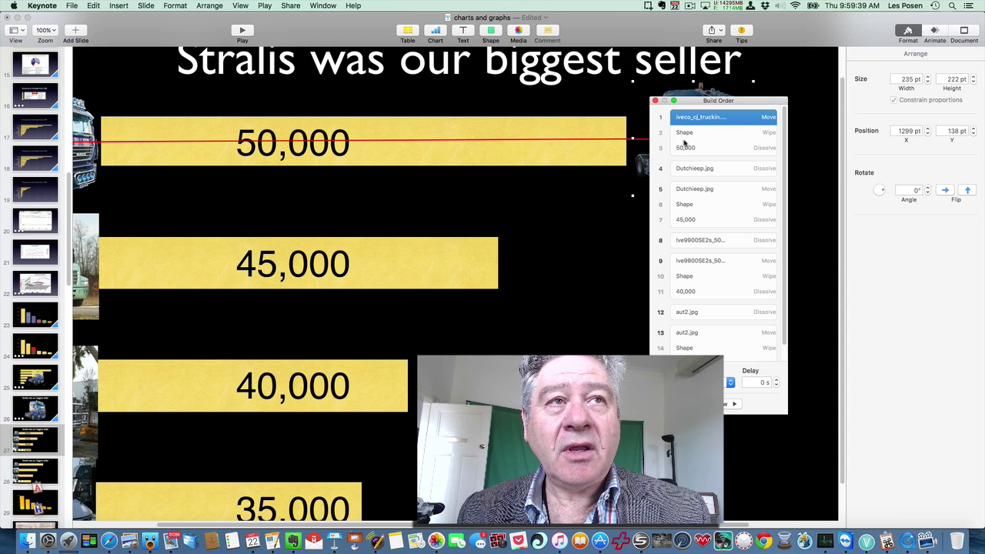
pyautogui.click(685, 134)
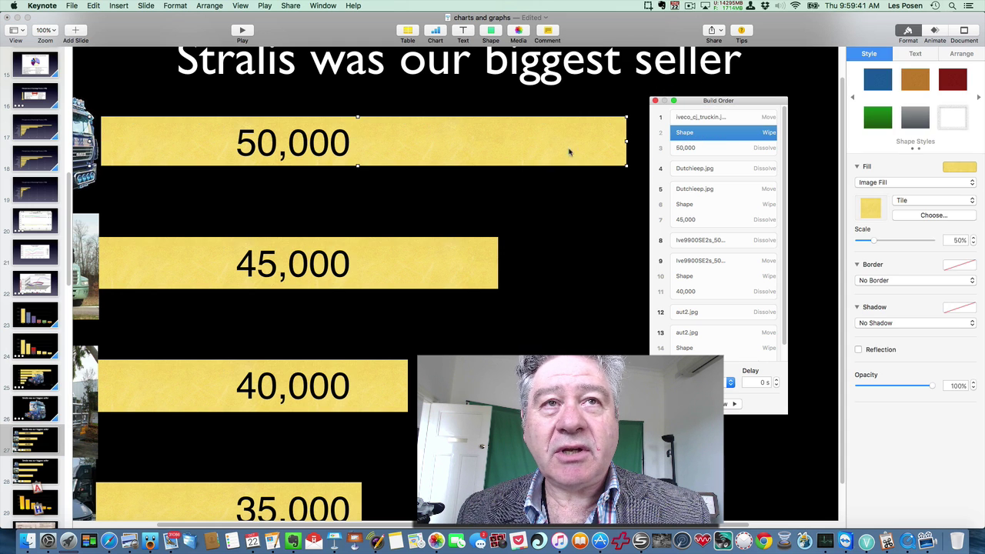
pyautogui.click(677, 149)
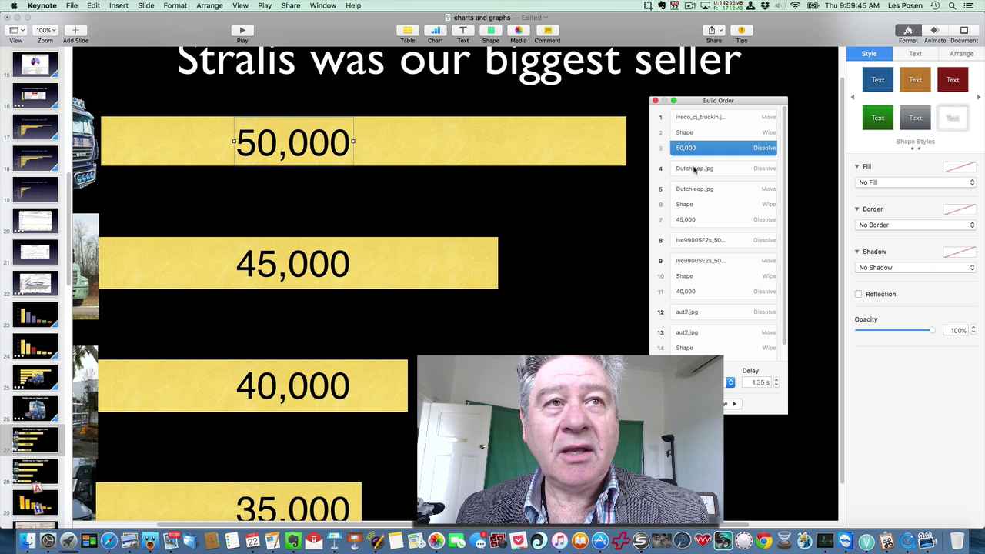
pyautogui.click(694, 170)
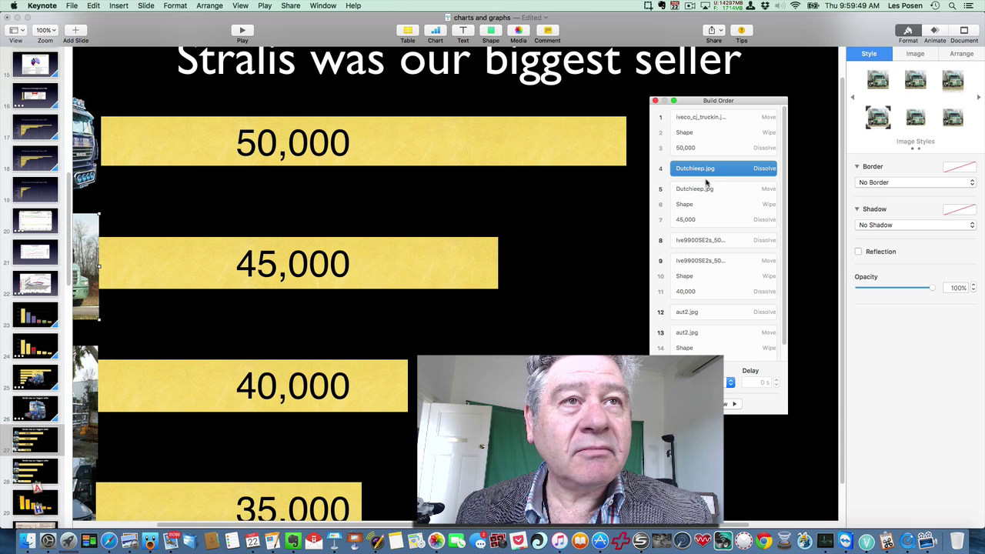
pyautogui.click(693, 192)
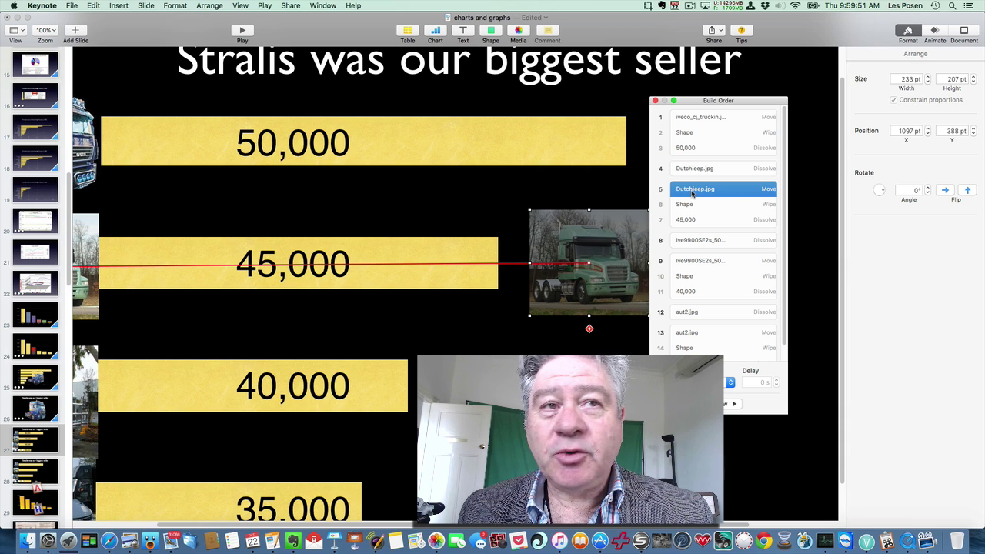
pyautogui.click(683, 206)
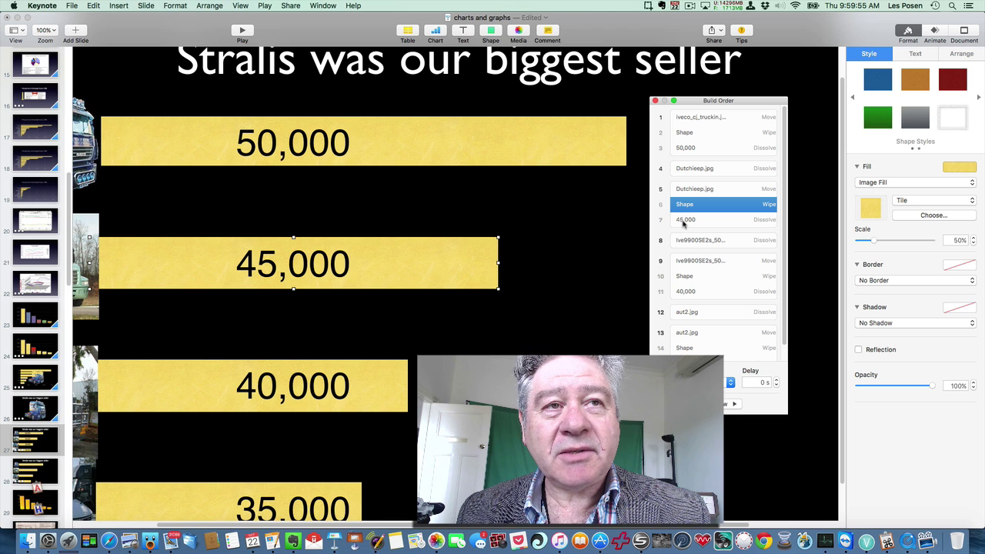
pyautogui.click(684, 221)
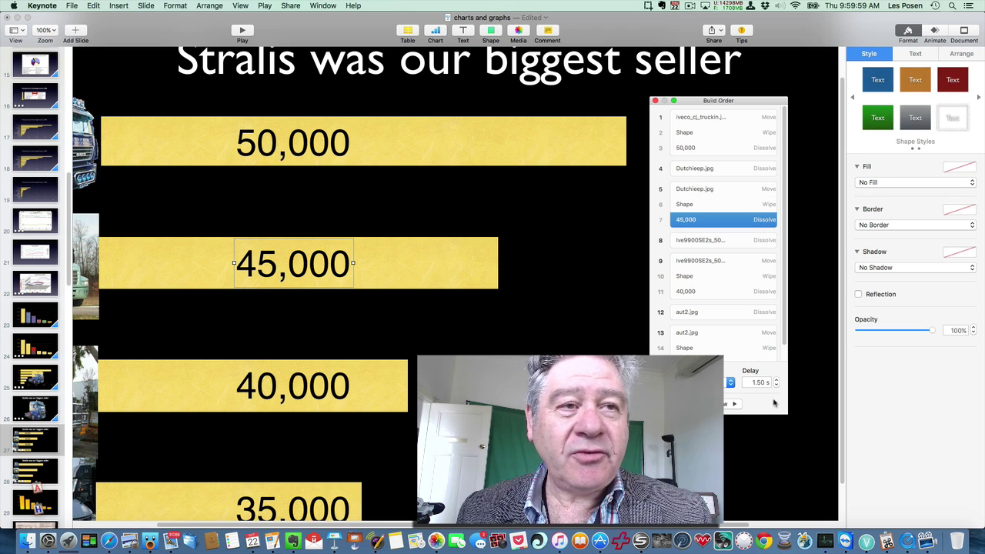
pyautogui.scroll(-2, 748, 341)
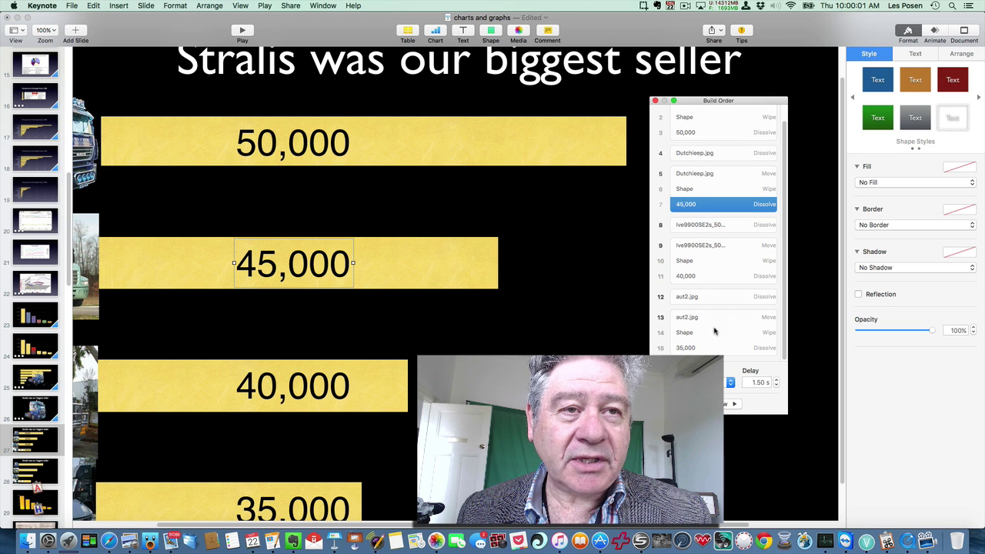
pyautogui.click(717, 348)
pyautogui.click(710, 333)
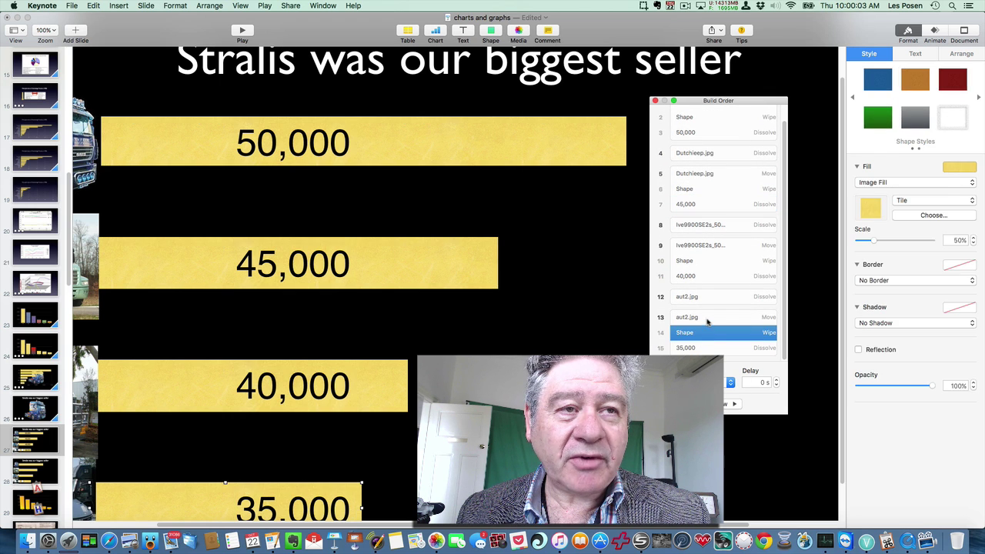
pyautogui.click(707, 319)
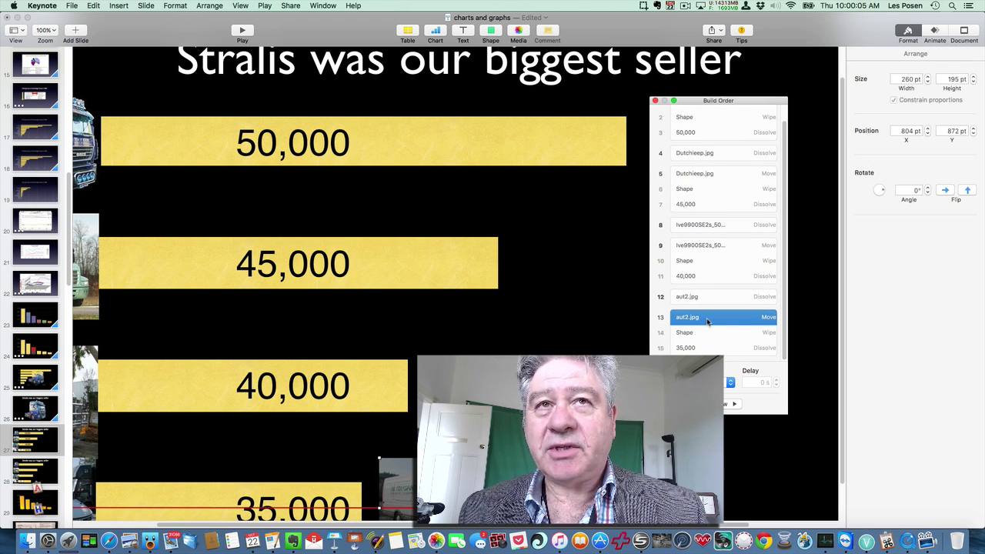
# Step: Switch back to the Untitled 2 presentation
pyautogui.click(323, 6)
pyautogui.click(331, 67)
pyautogui.click(317, 5)
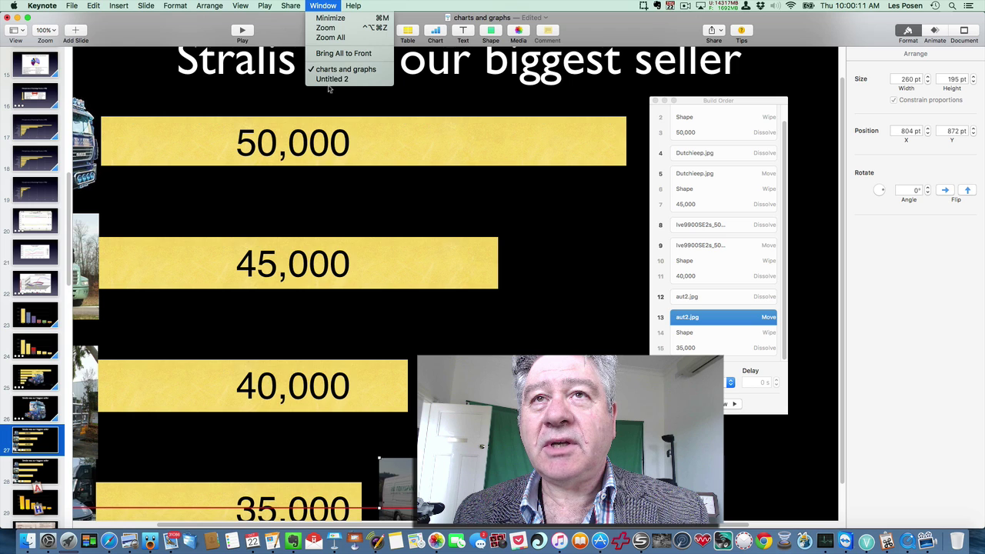
pyautogui.click(326, 81)
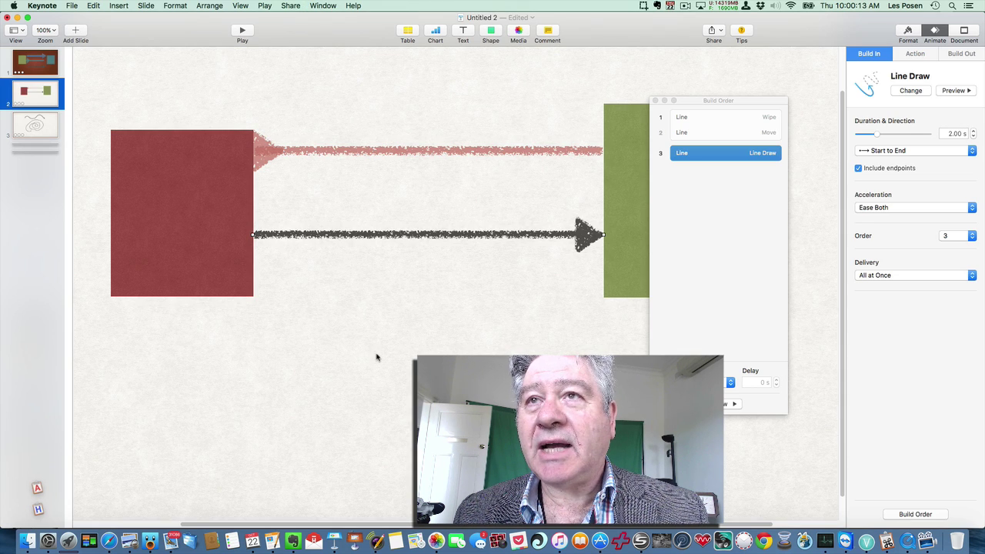
# Step: Insert a curved connection line below the dark chalk arrow and reshape it into a wide C-shaped curve
pyautogui.click(377, 356)
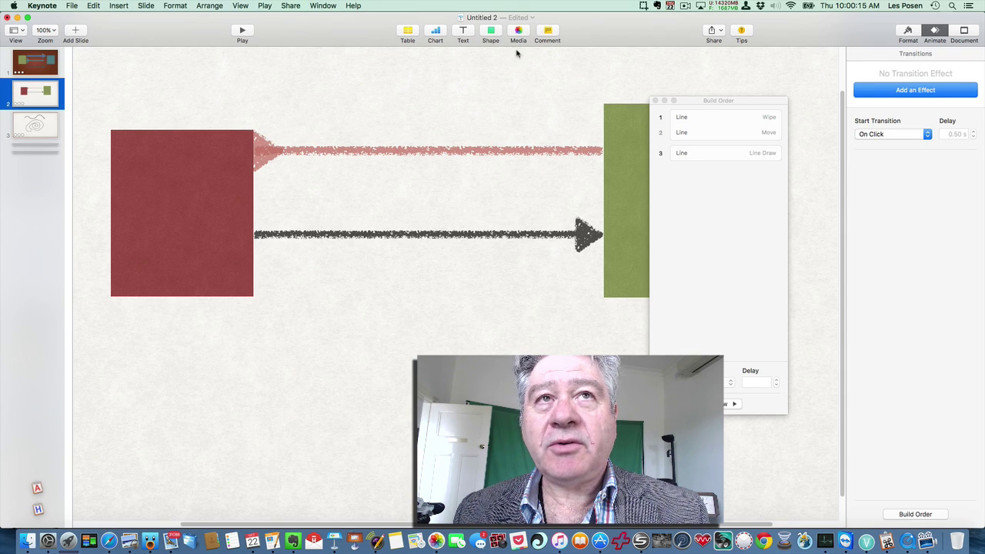
pyautogui.click(492, 33)
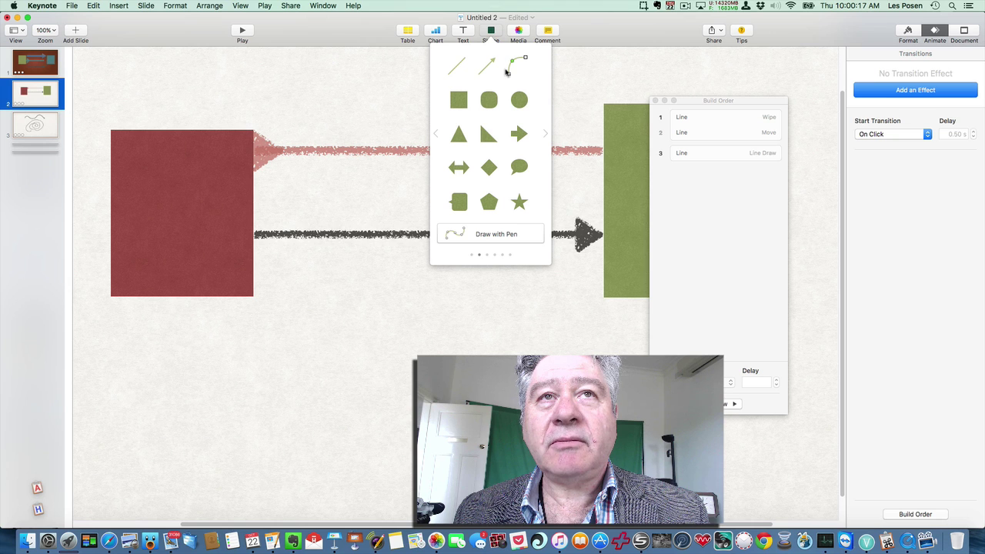
pyautogui.click(509, 69)
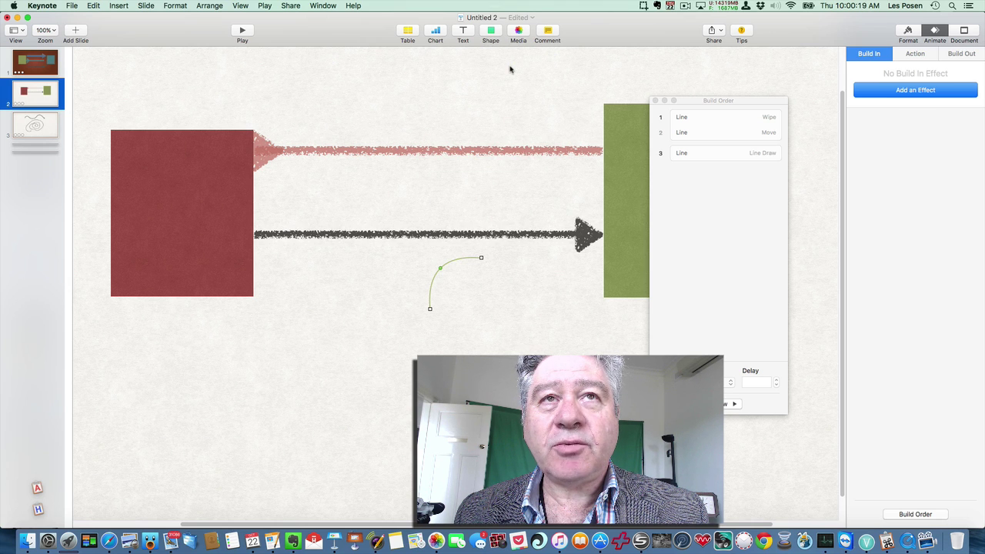
pyautogui.moveTo(453, 261); pyautogui.dragTo(300, 328)
pyautogui.moveTo(284, 369); pyautogui.dragTo(397, 284)
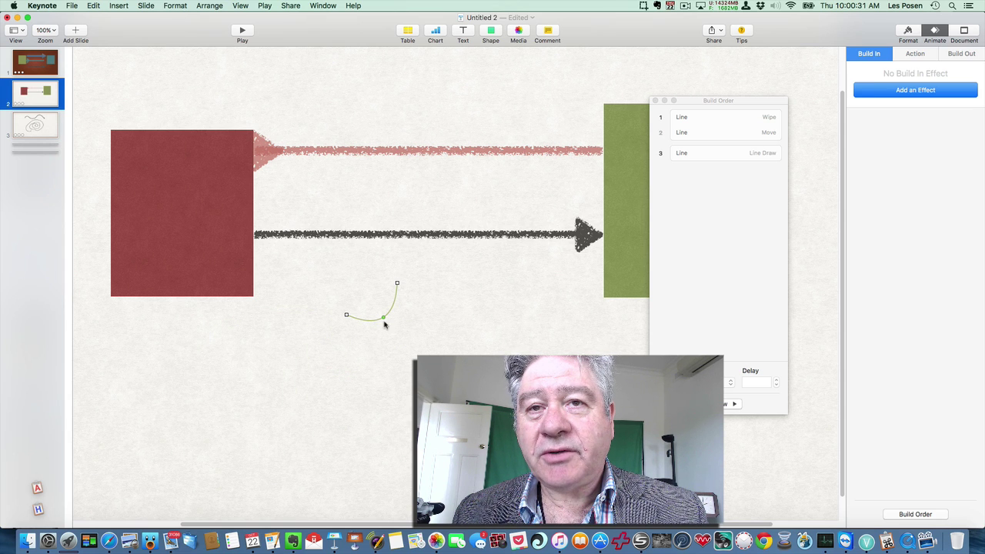
pyautogui.moveTo(381, 317); pyautogui.dragTo(334, 248)
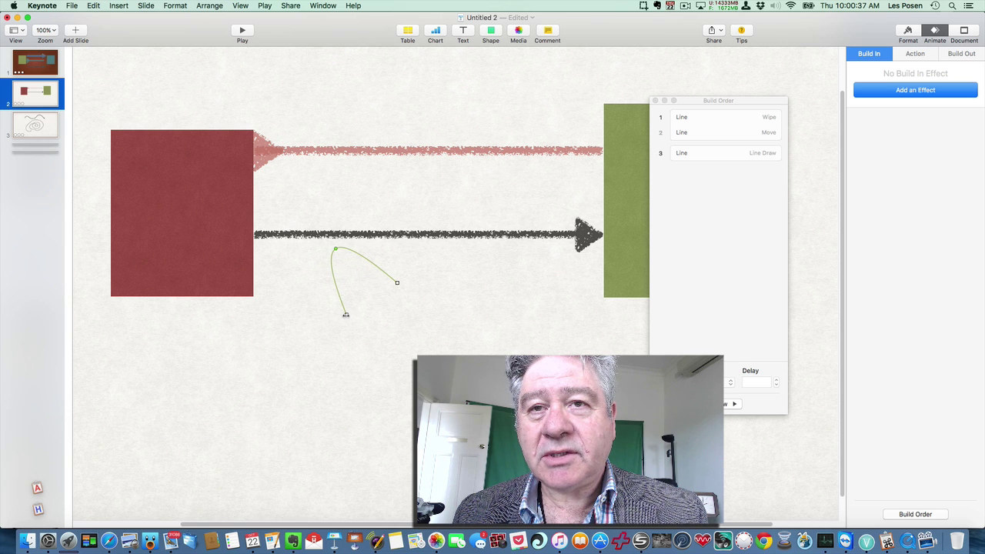
pyautogui.moveTo(344, 313); pyautogui.dragTo(401, 414)
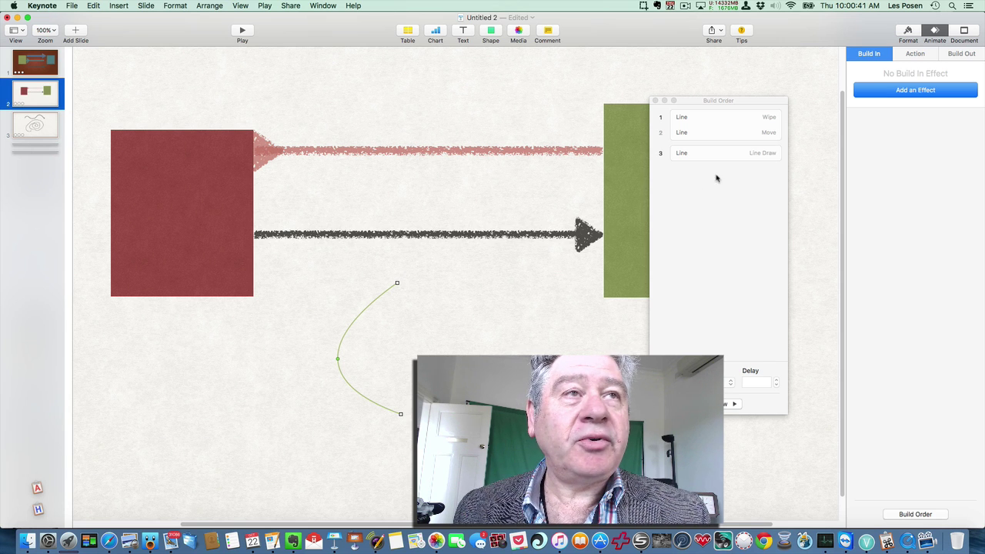
# Step: Give the green curved line an arrowhead endpoint and add a Line Draw build-in effect to it
pyautogui.click(909, 32)
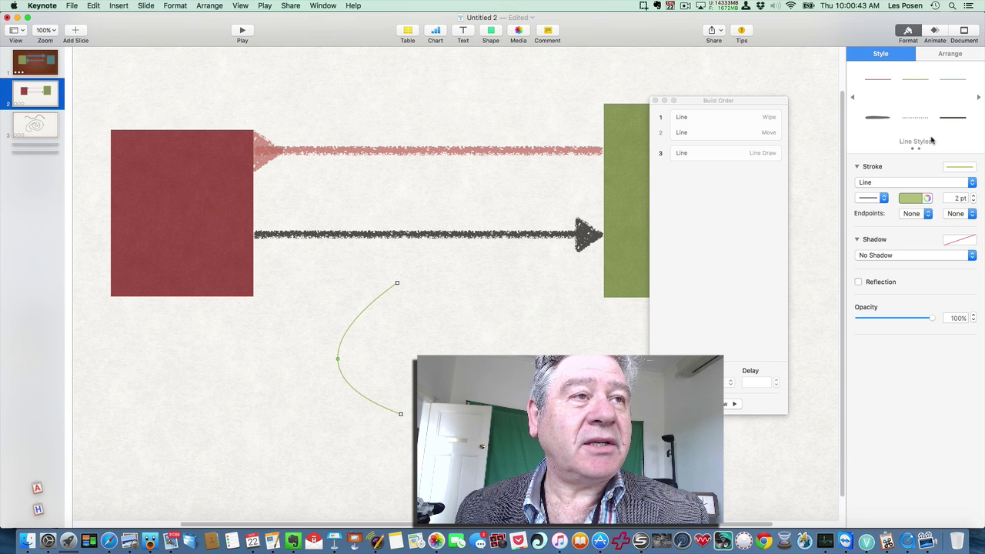
pyautogui.click(957, 214)
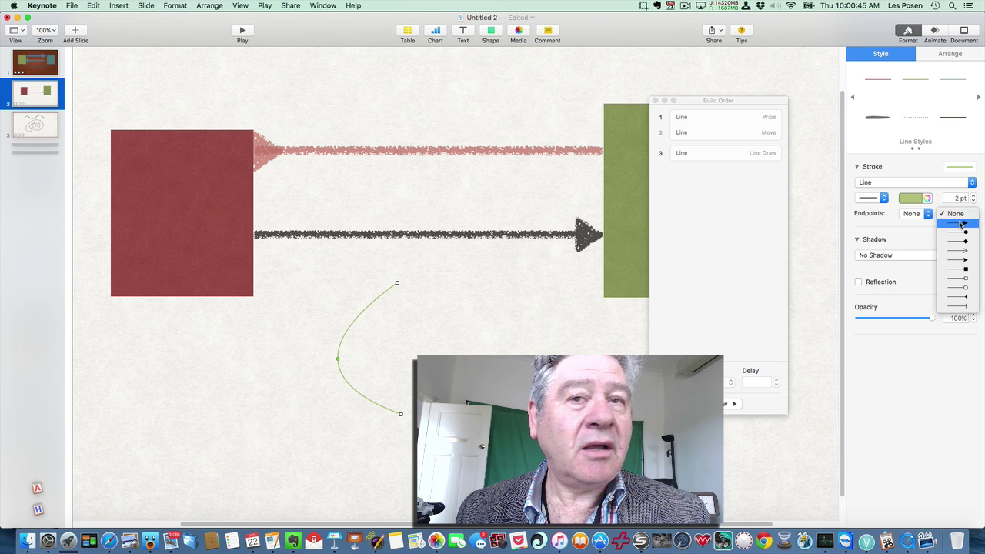
pyautogui.click(959, 223)
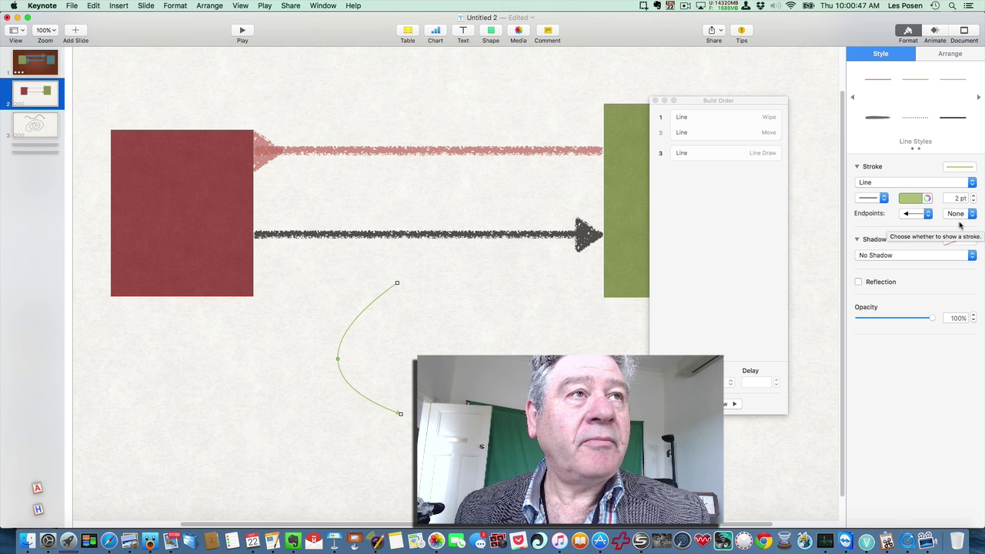
pyautogui.click(936, 32)
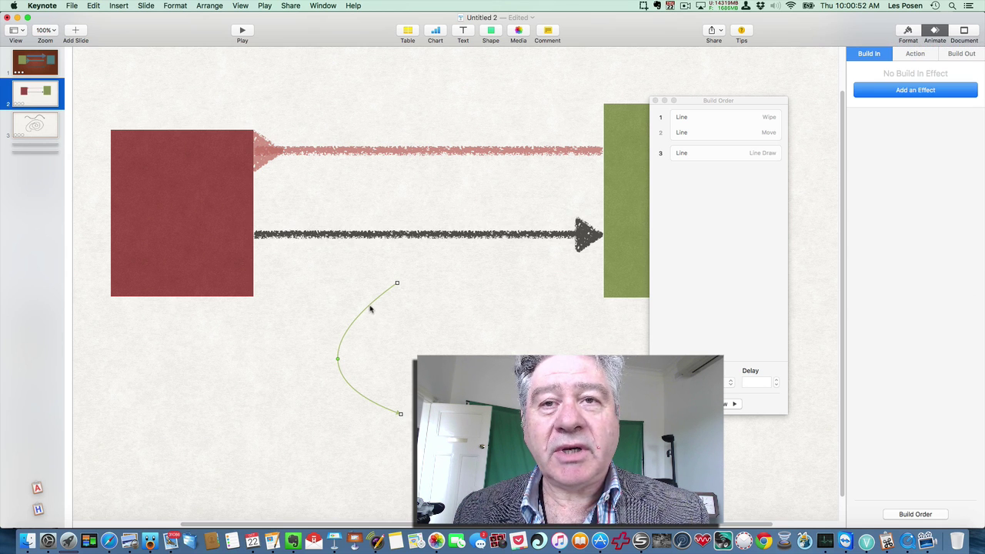
pyautogui.click(874, 94)
pyautogui.click(878, 142)
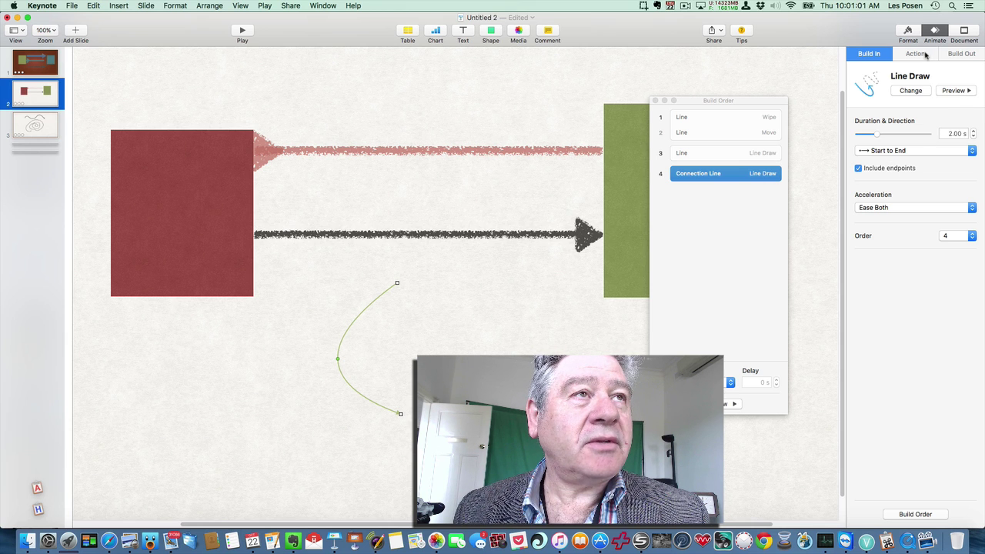
# Step: Thicken the green curved line's stroke to 15 pt
pyautogui.click(909, 35)
pyautogui.click(974, 197)
pyautogui.click(973, 195)
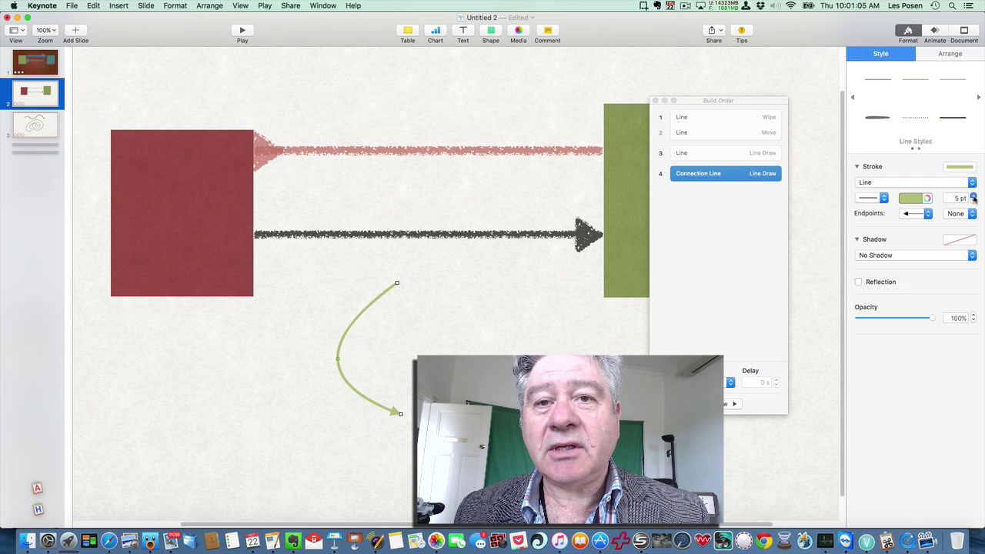
pyautogui.click(973, 195)
pyautogui.click(974, 195)
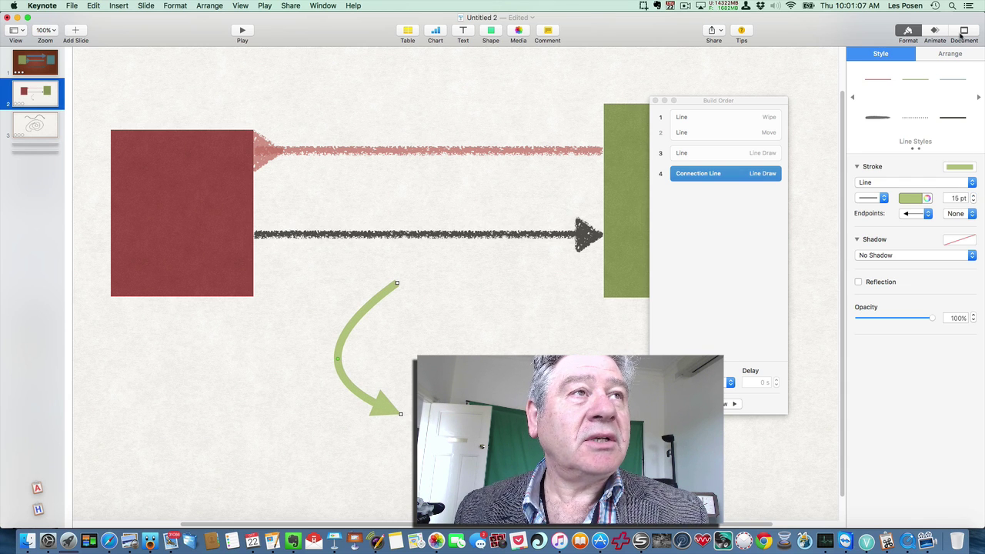
# Step: Preview the curved line's Line Draw build with endpoints included, and again with Include endpoints turned off
pyautogui.click(935, 31)
pyautogui.click(954, 91)
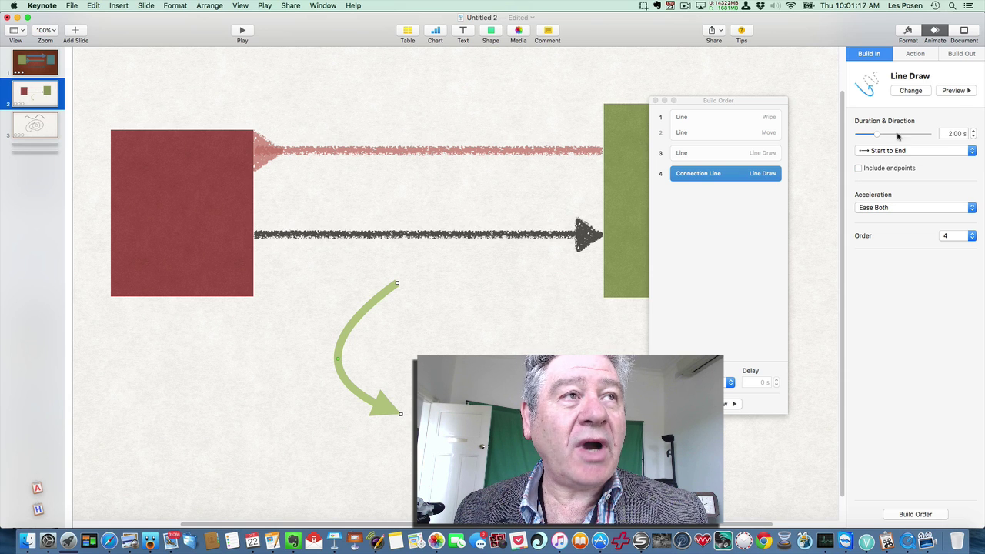
pyautogui.click(954, 91)
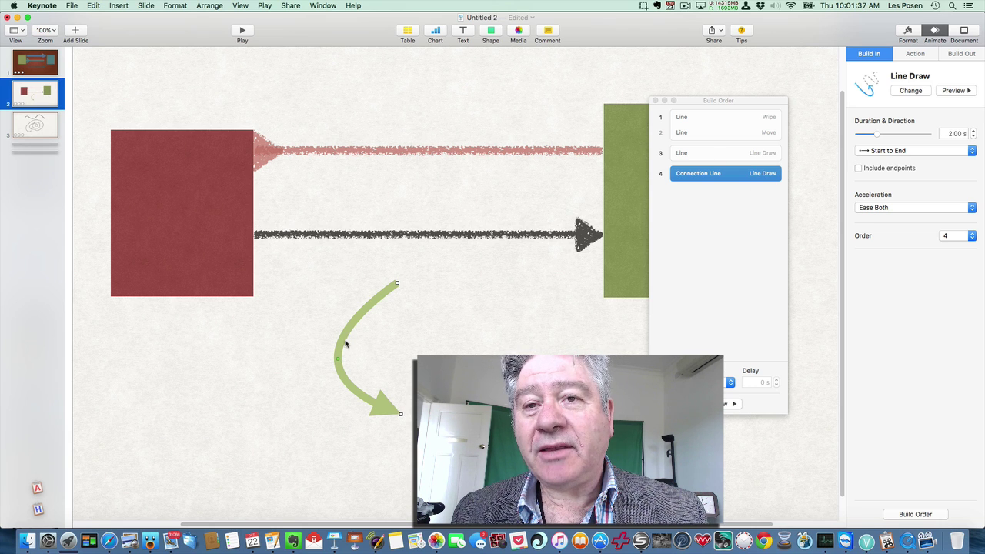
# Step: Shift the green curve's midpoint slightly upward and delete the curved line from the slide
pyautogui.moveTo(338, 358)
pyautogui.mouseDown()
pyautogui.moveTo(418, 332)
pyautogui.moveTo(297, 350)
pyautogui.moveTo(339, 339)
pyautogui.mouseUp()
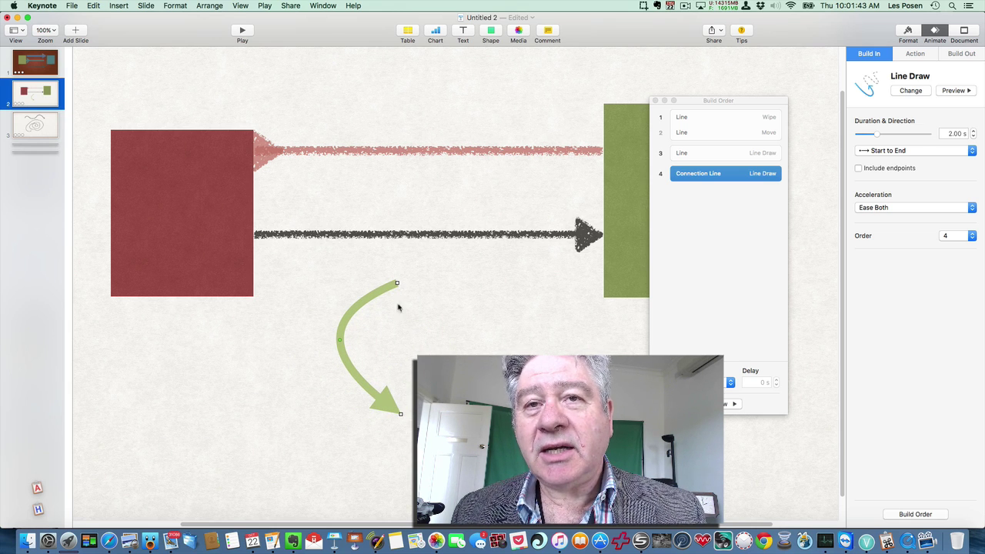
pyautogui.press('Delete')
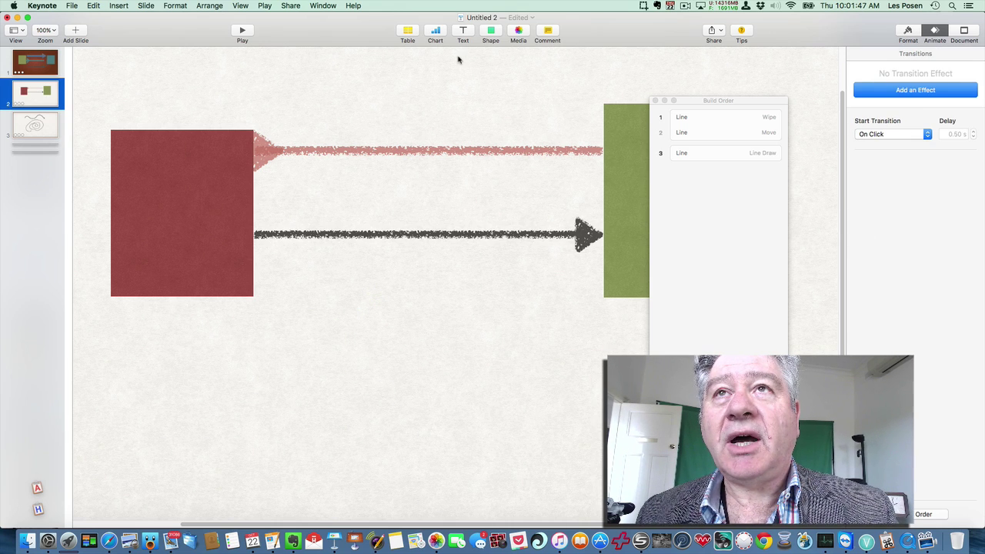
# Step: Draw an open, inward-winding spiral of straight segments with the Pen below the dark chalk arrow
pyautogui.click(492, 32)
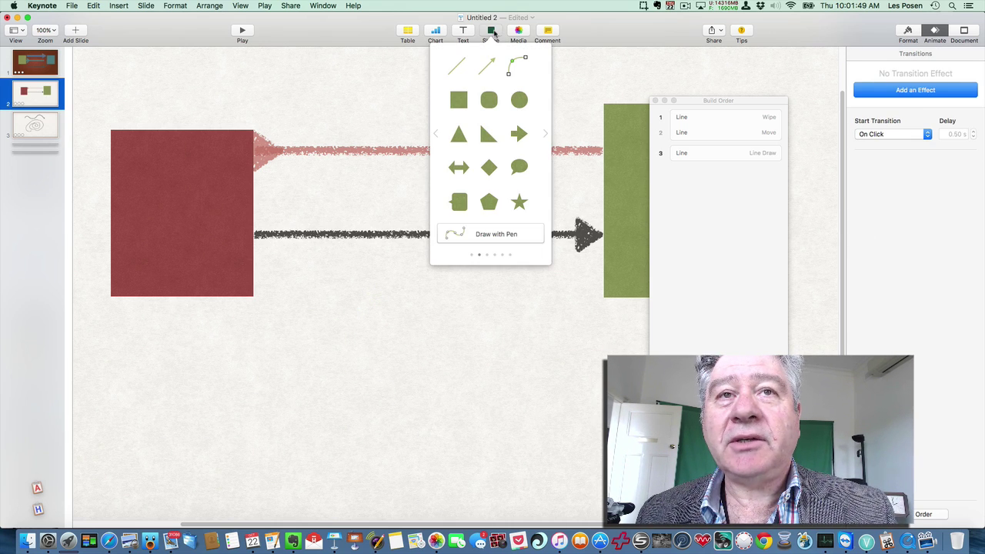
pyautogui.click(484, 235)
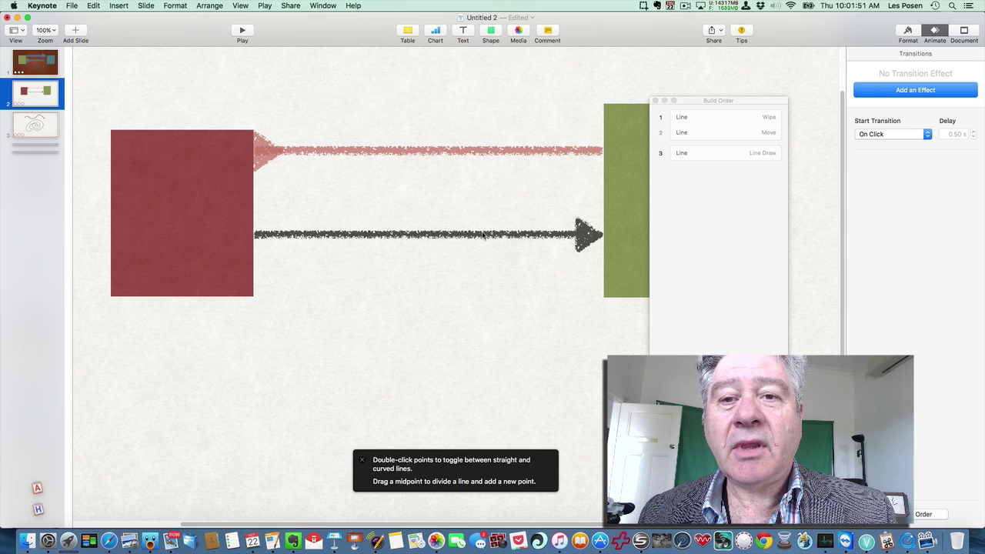
pyautogui.click(360, 284)
pyautogui.click(284, 345)
pyautogui.click(298, 415)
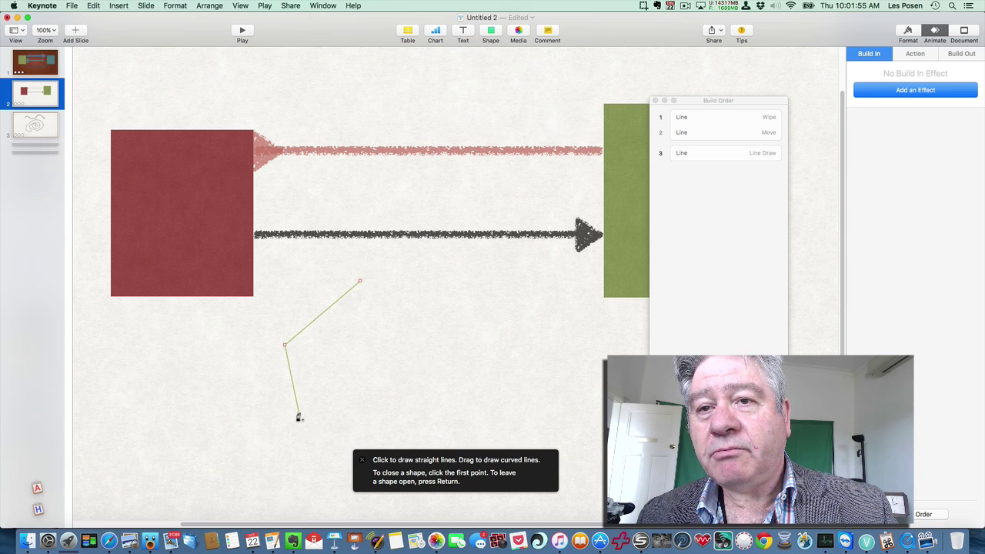
pyautogui.click(352, 437)
pyautogui.click(424, 438)
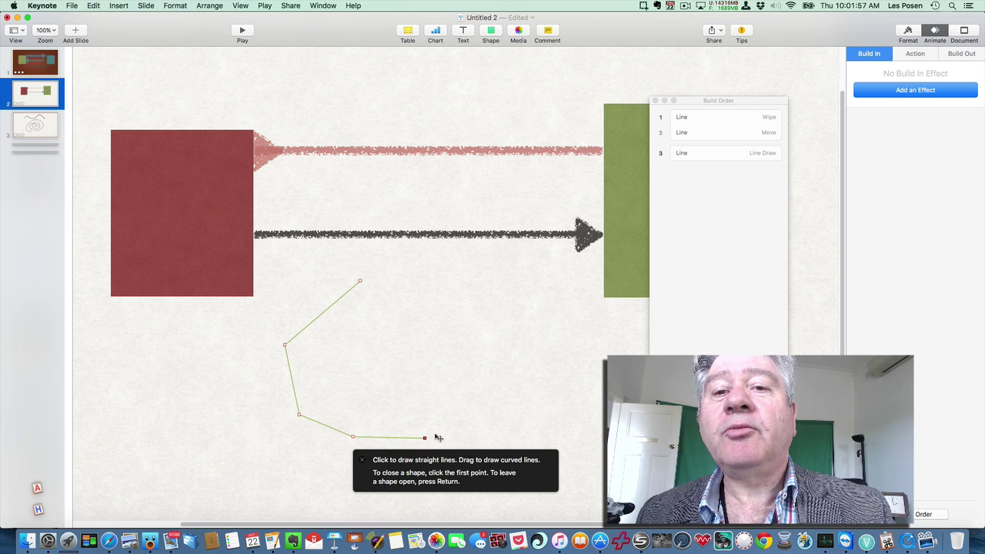
pyautogui.click(481, 426)
pyautogui.click(512, 390)
pyautogui.click(509, 337)
pyautogui.click(481, 309)
pyautogui.click(426, 303)
pyautogui.click(371, 313)
pyautogui.click(327, 345)
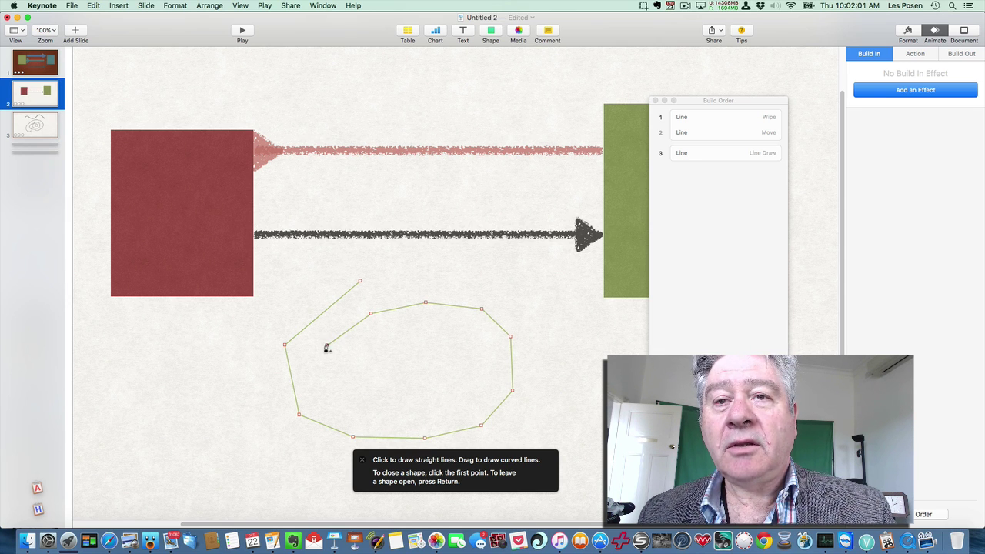
pyautogui.click(330, 392)
pyautogui.click(369, 421)
pyautogui.click(425, 419)
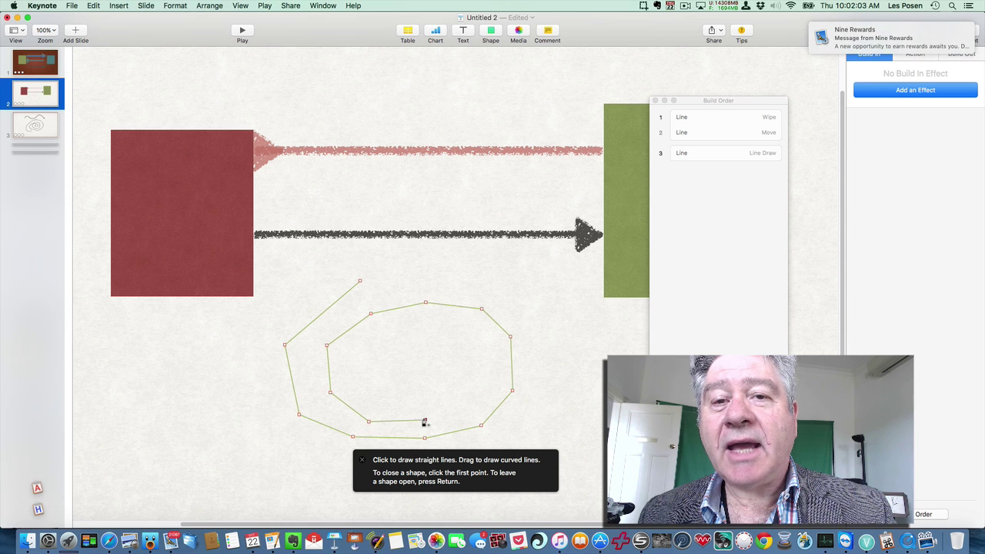
pyautogui.click(471, 396)
pyautogui.click(475, 359)
pyautogui.click(456, 334)
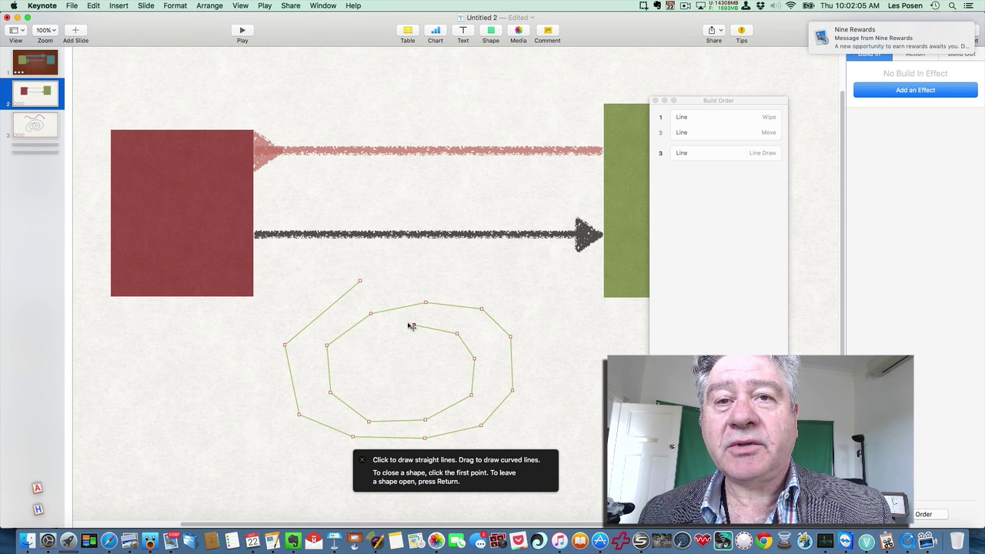
pyautogui.click(413, 326)
pyautogui.click(377, 337)
pyautogui.click(375, 388)
pyautogui.click(423, 390)
pyautogui.click(425, 365)
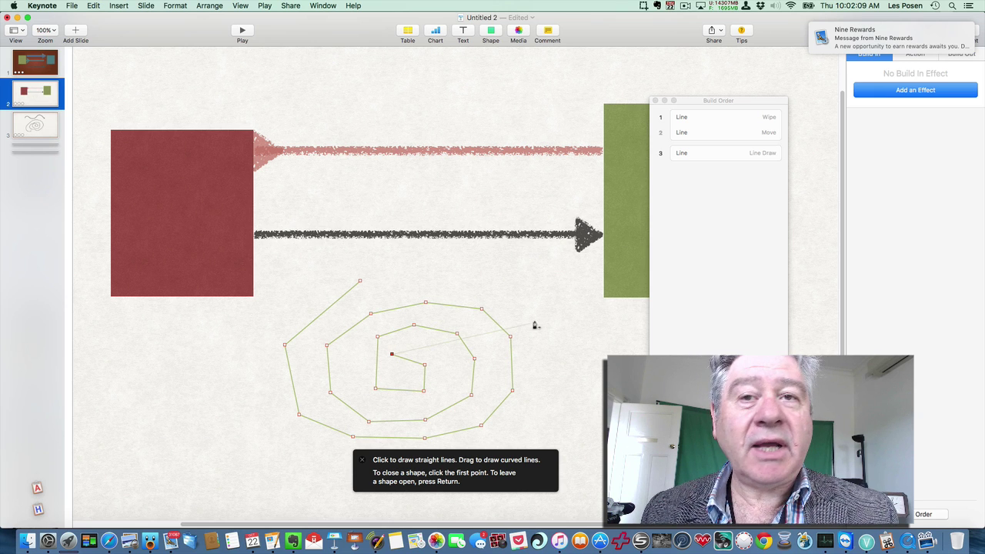
pyautogui.doubleClick(392, 355)
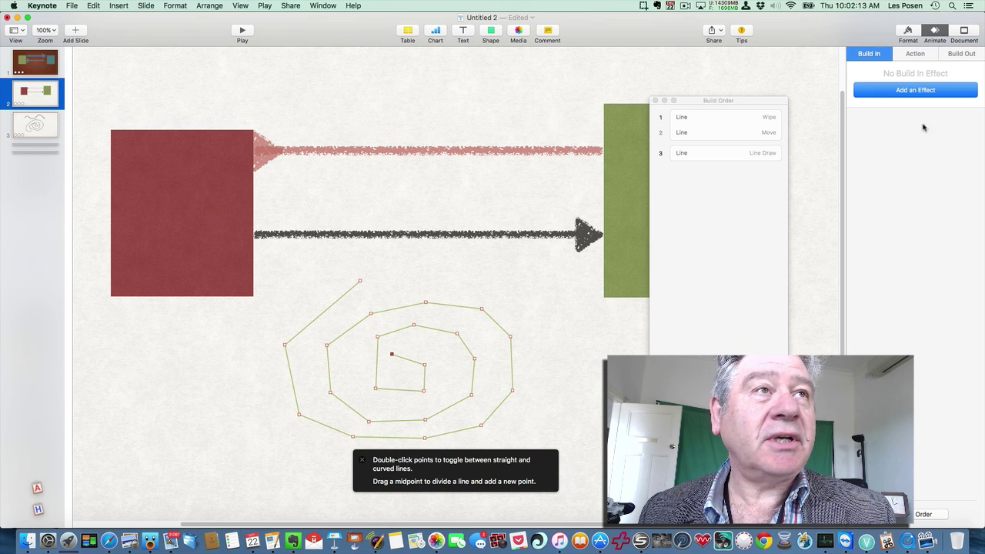
# Step: Add a Line Draw build-in effect to the spiral and give its inner end a filled round endpoint
pyautogui.click(883, 91)
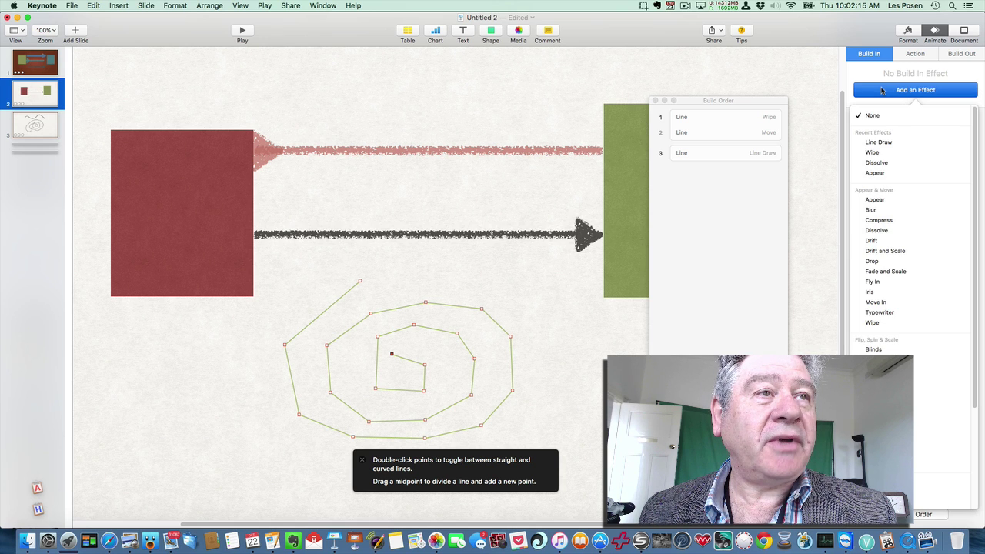
pyautogui.click(892, 142)
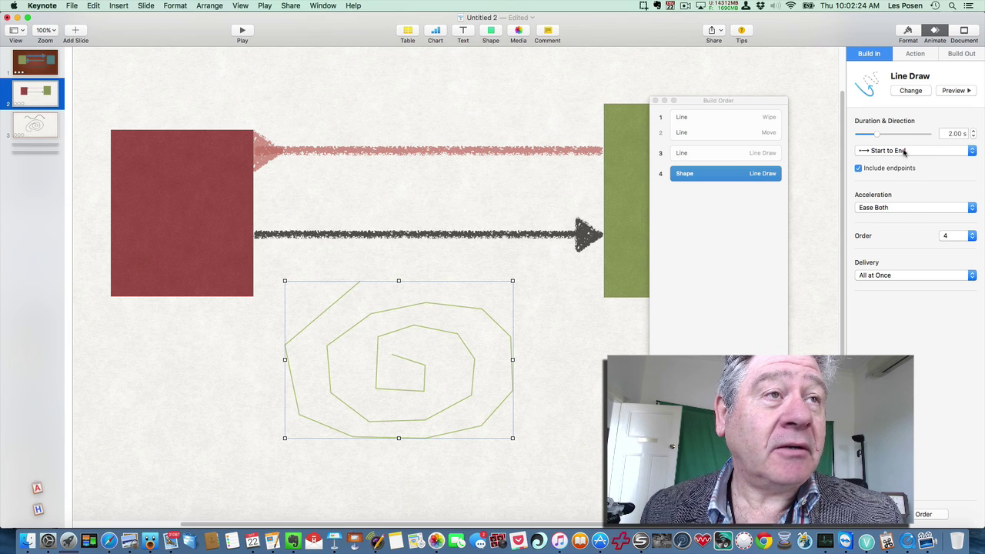
pyautogui.click(909, 33)
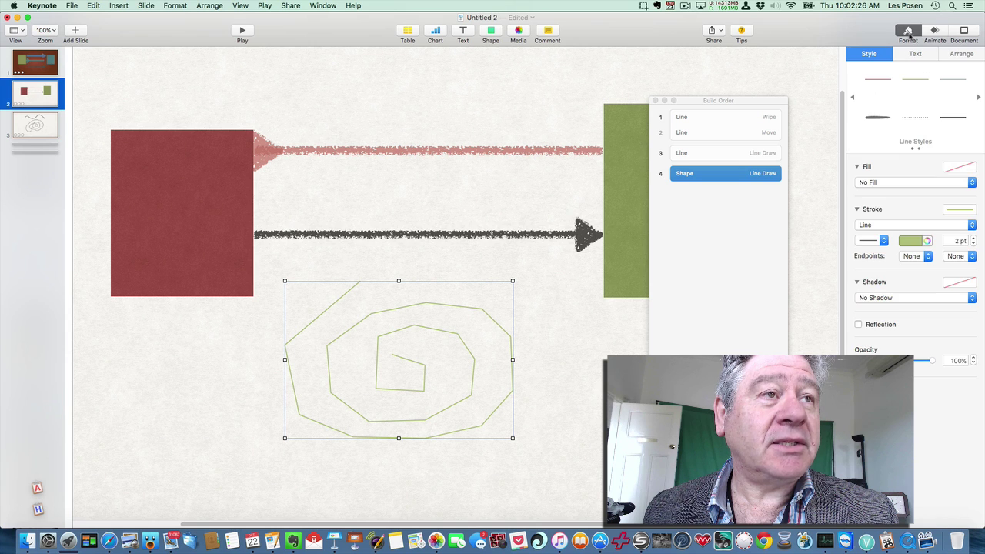
pyautogui.click(964, 260)
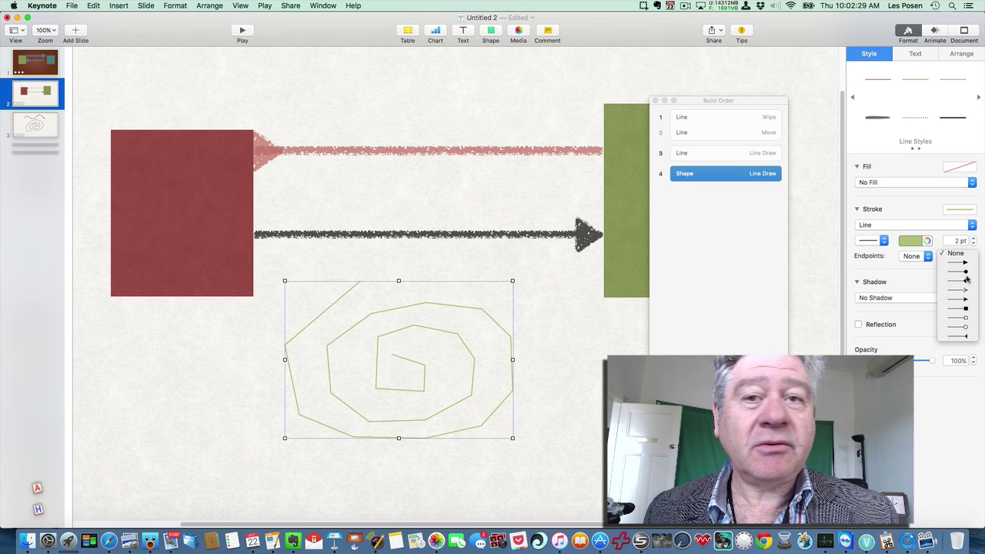
pyautogui.click(967, 279)
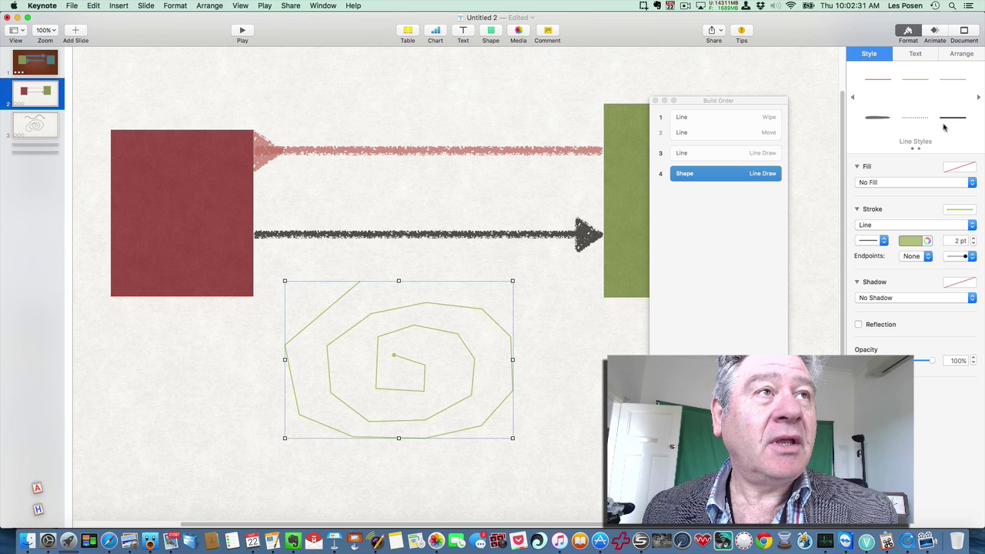
# Step: Set the spiral's Line Draw duration to 4.75 s, preview the build and reselect the spiral
pyautogui.click(935, 31)
pyautogui.click(954, 90)
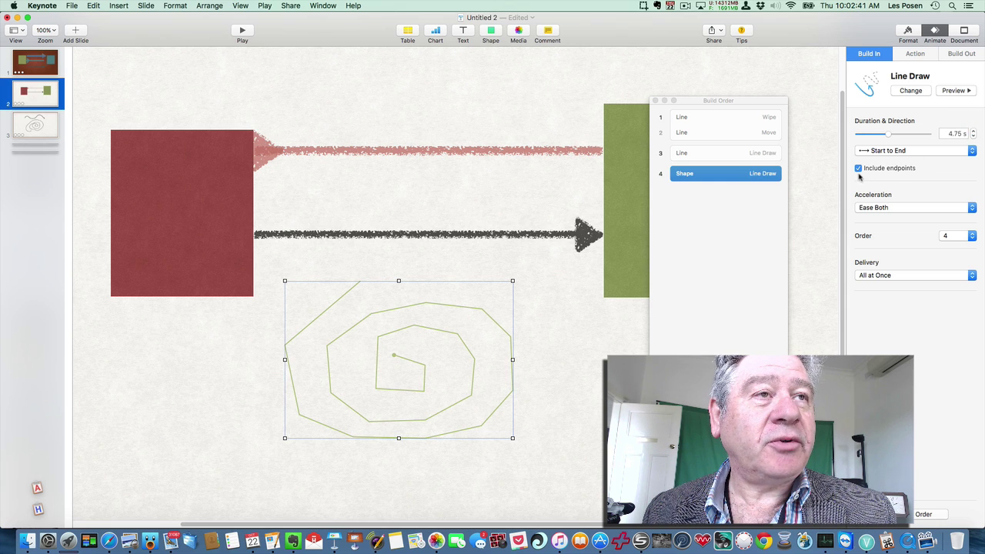
pyautogui.click(948, 91)
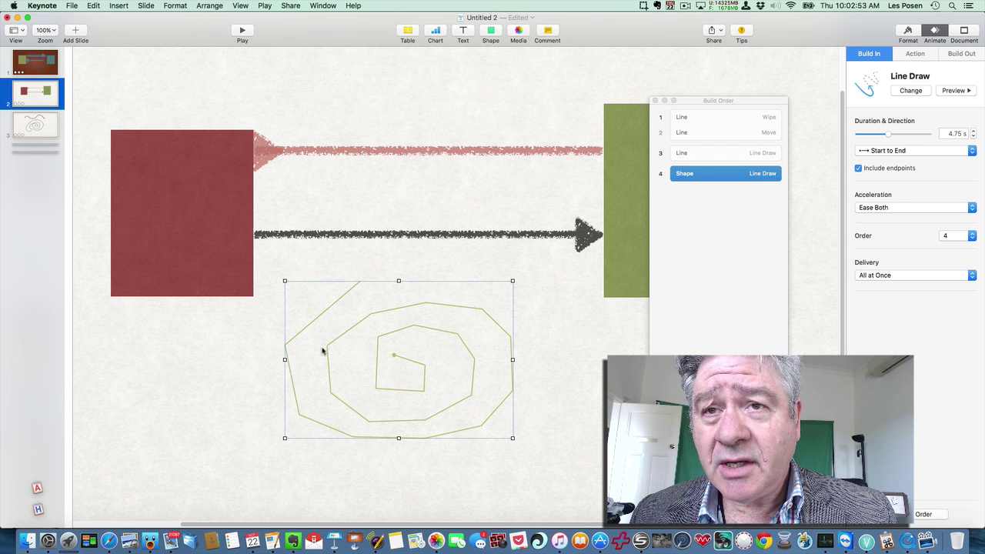
pyautogui.click(230, 383)
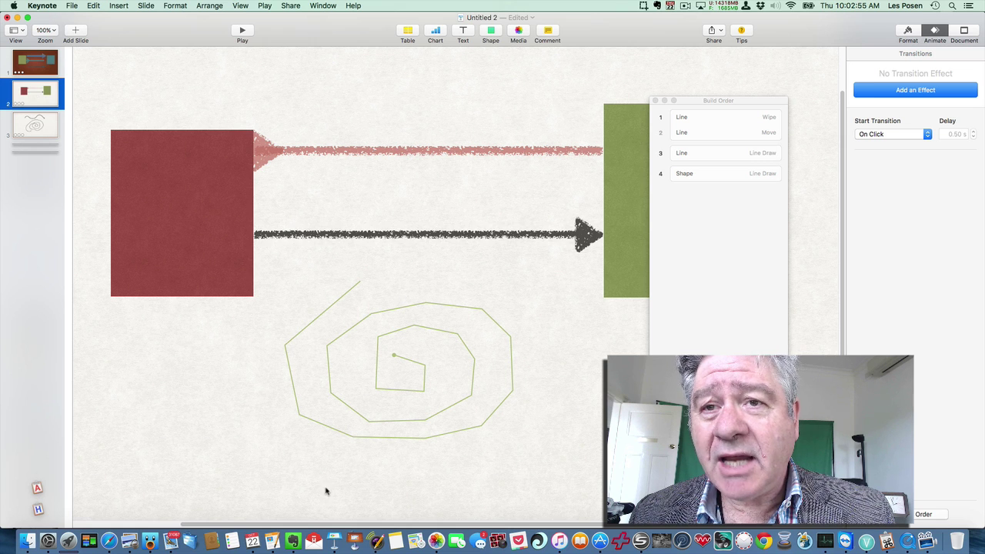
pyautogui.click(360, 285)
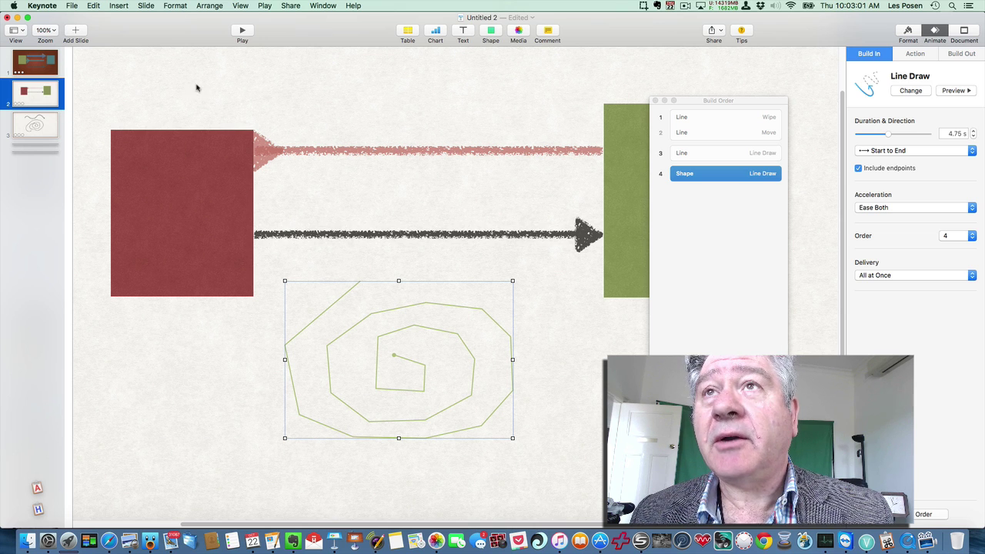
# Step: Make the spiral's points editable and add a slightly offset curved point midway along its outermost segment
pyautogui.click(182, 6)
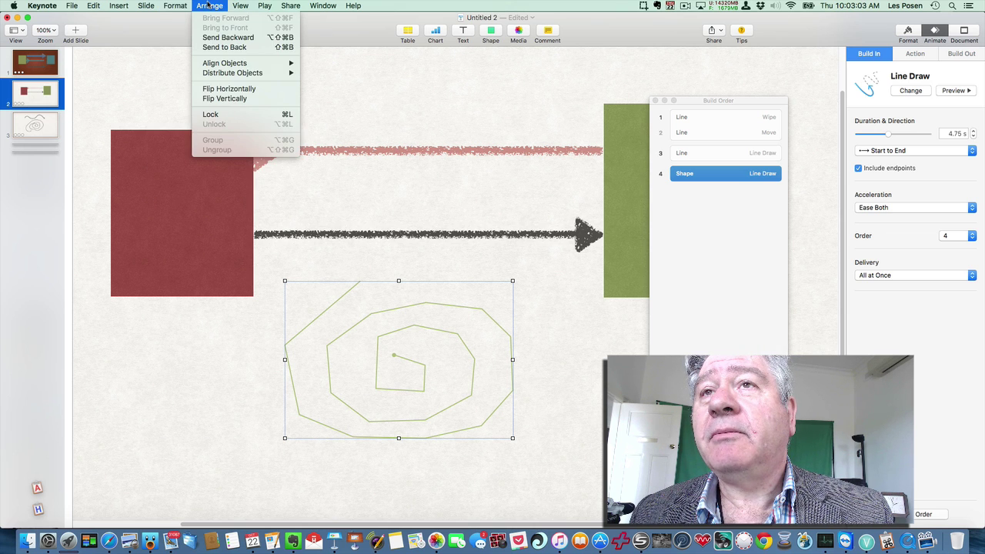
pyautogui.moveTo(172, 7)
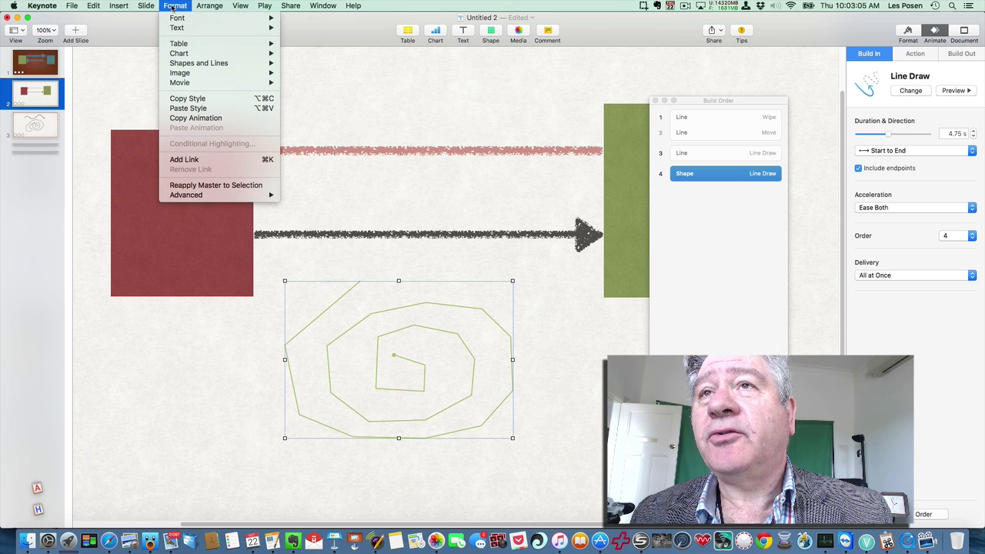
pyautogui.moveTo(180, 64)
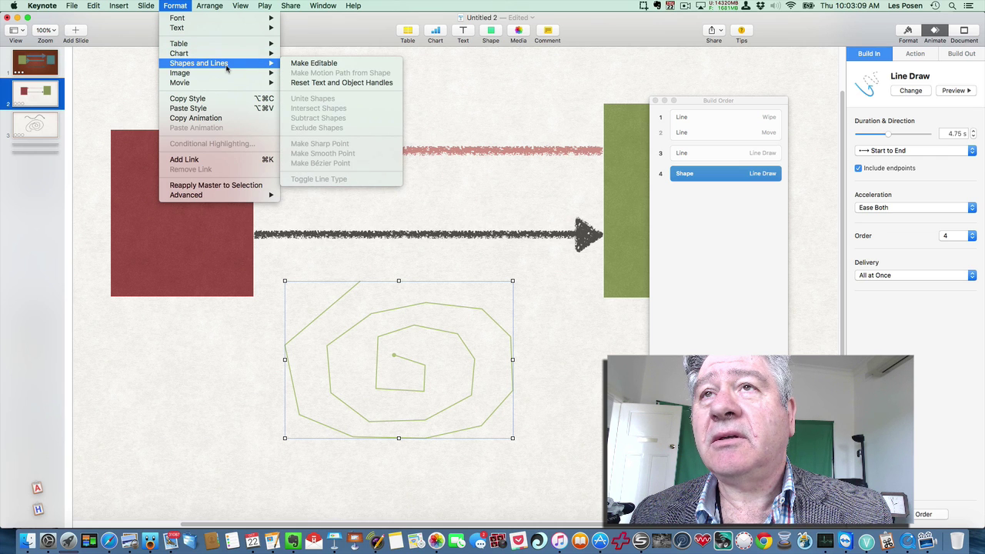
pyautogui.click(301, 66)
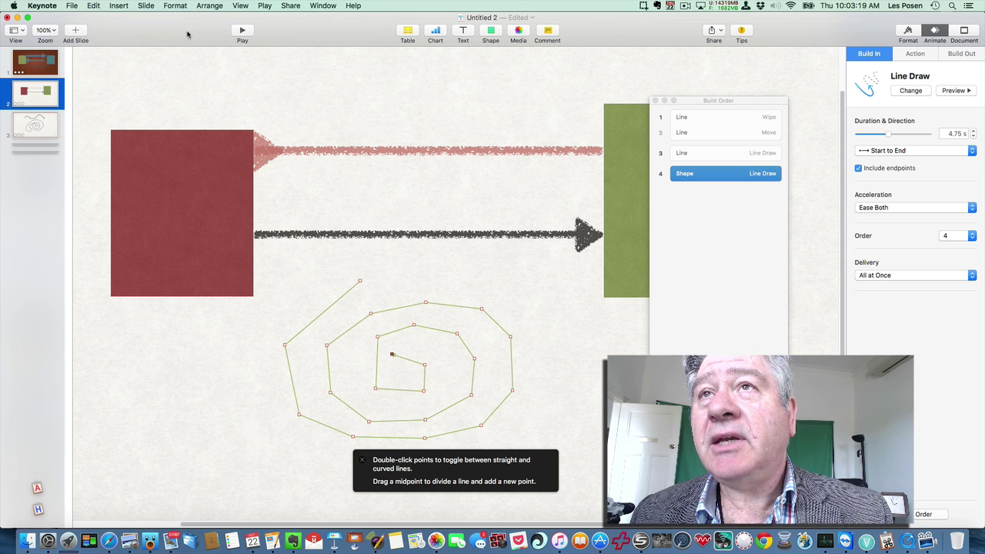
pyautogui.click(93, 6)
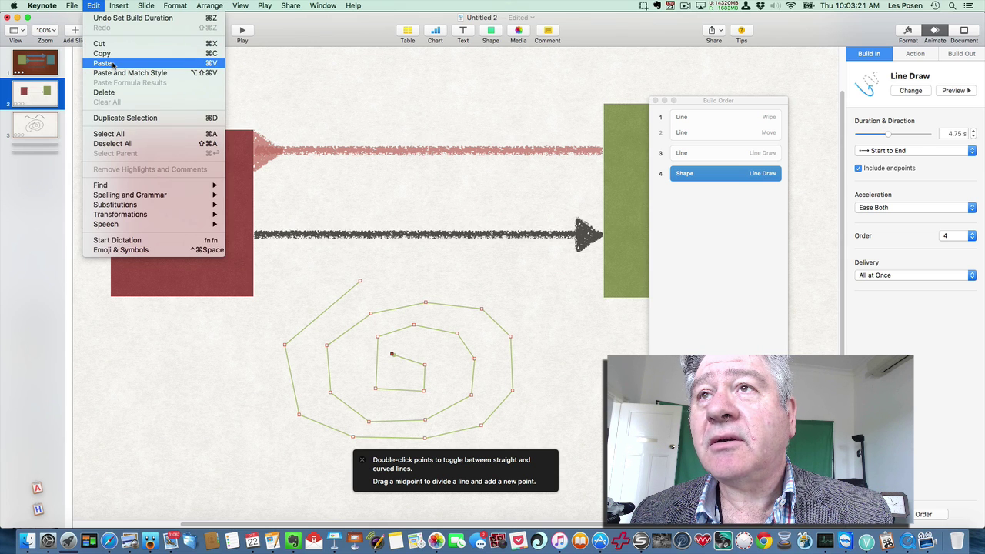
pyautogui.click(124, 135)
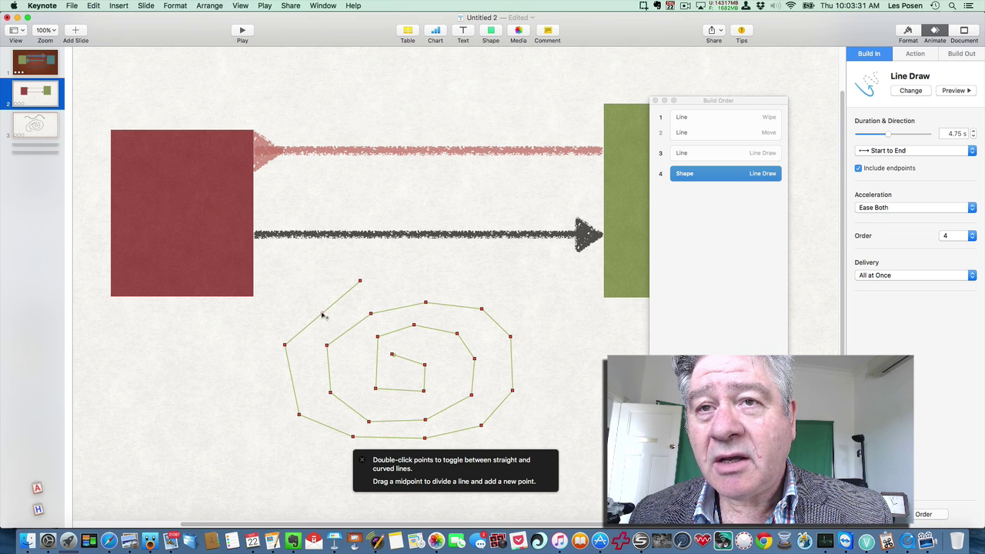
pyautogui.moveTo(323, 314)
pyautogui.mouseDown()
pyautogui.moveTo(305, 300)
pyautogui.moveTo(324, 311)
pyautogui.mouseUp()
pyautogui.click(287, 319)
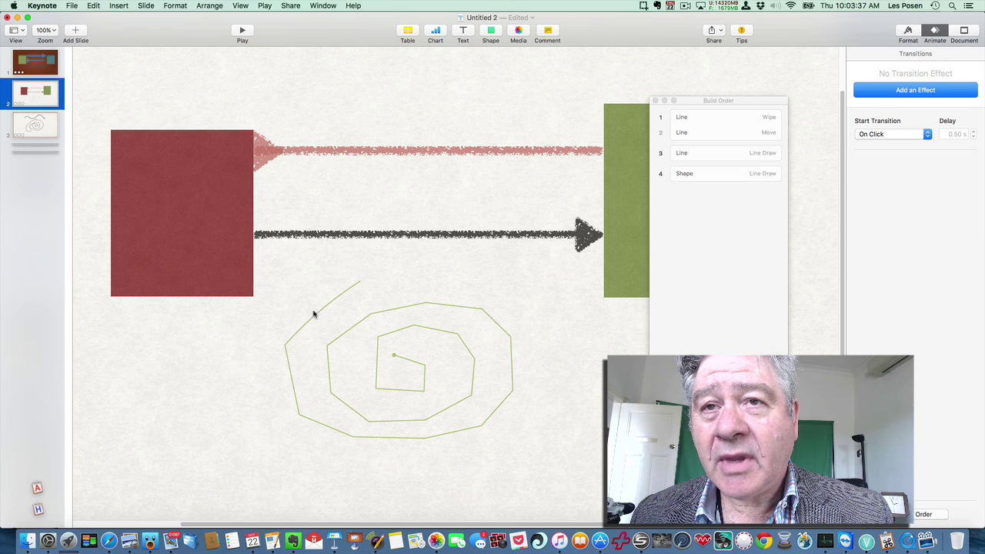
pyautogui.click(348, 292)
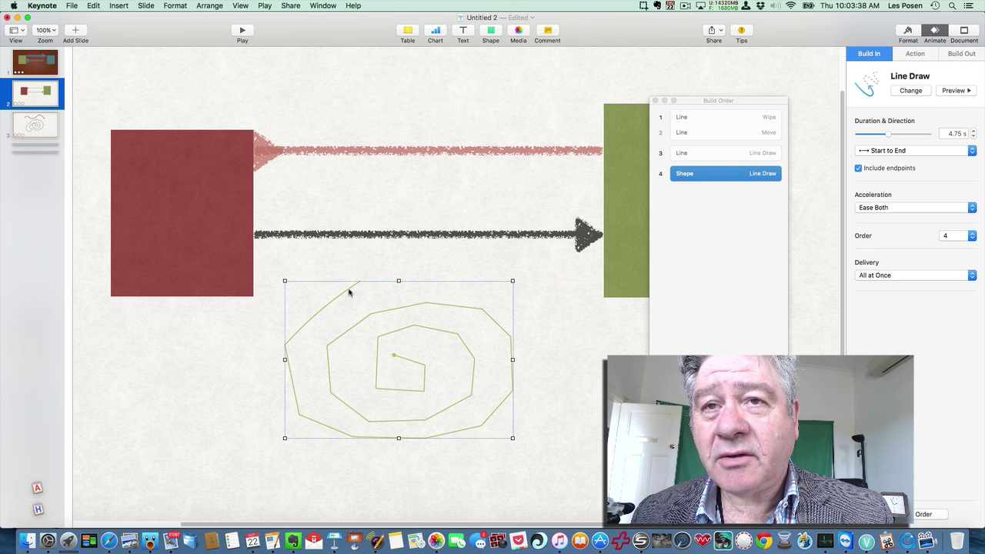
pyautogui.click(92, 6)
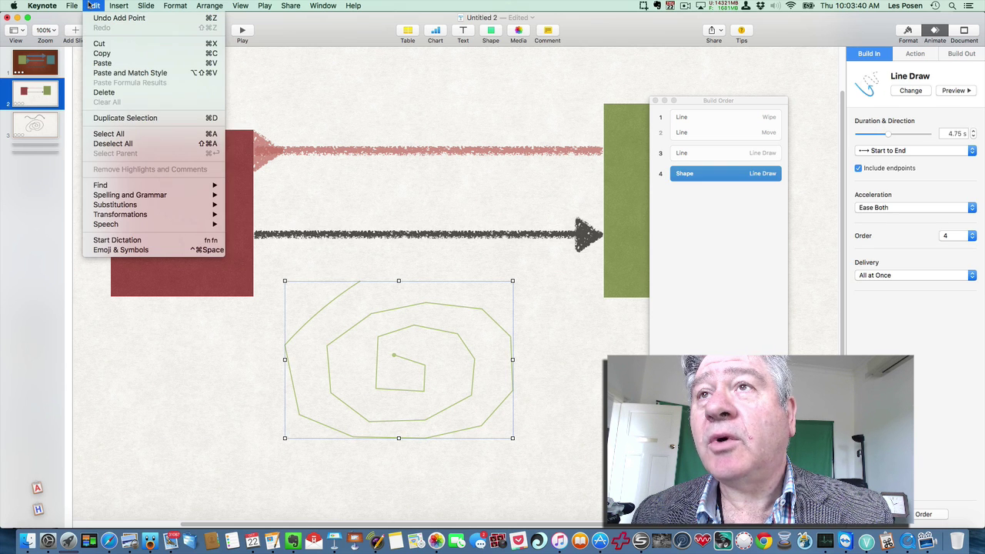
pyautogui.click(119, 134)
pyautogui.click(243, 380)
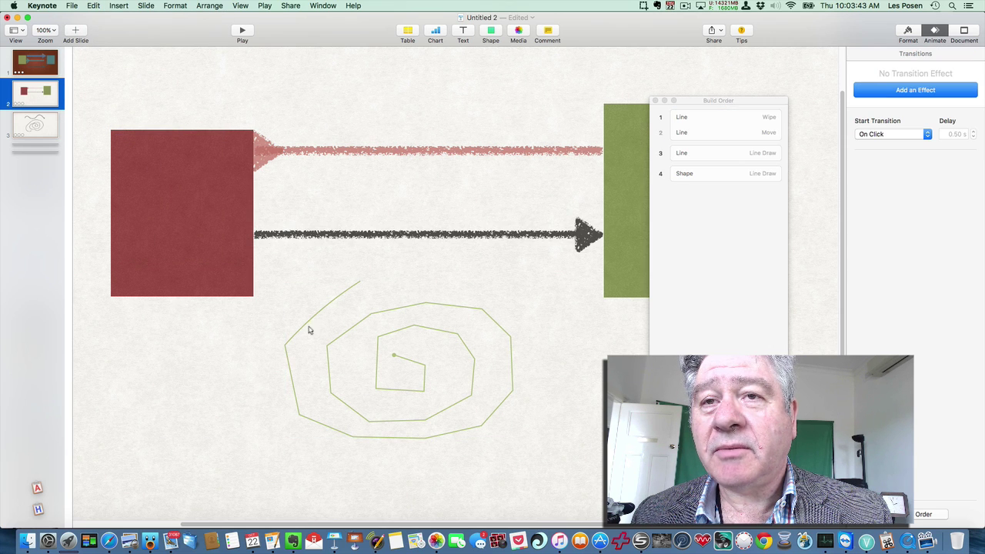
# Step: Make the spiral's points editable again and select all of its points
pyautogui.click(315, 317)
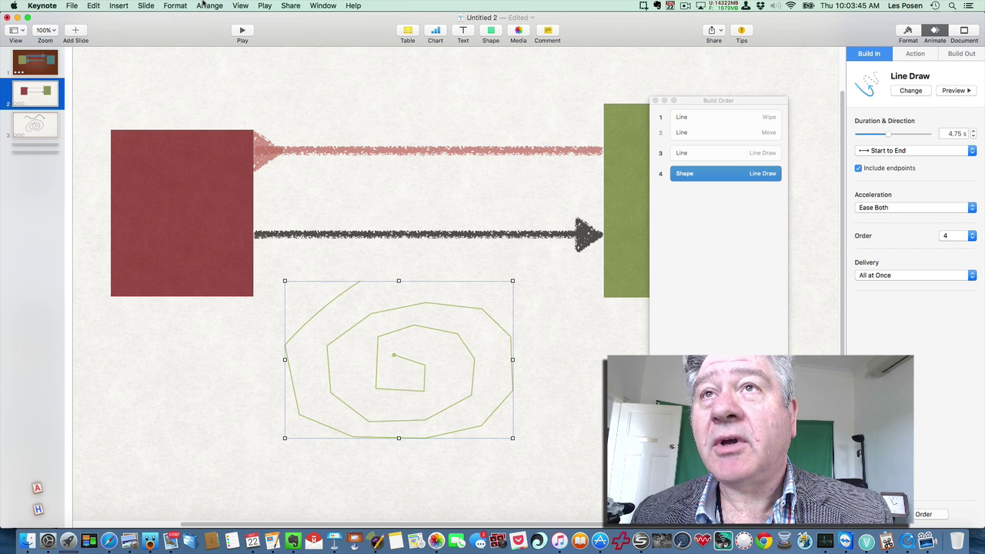
pyautogui.click(146, 6)
pyautogui.moveTo(176, 6)
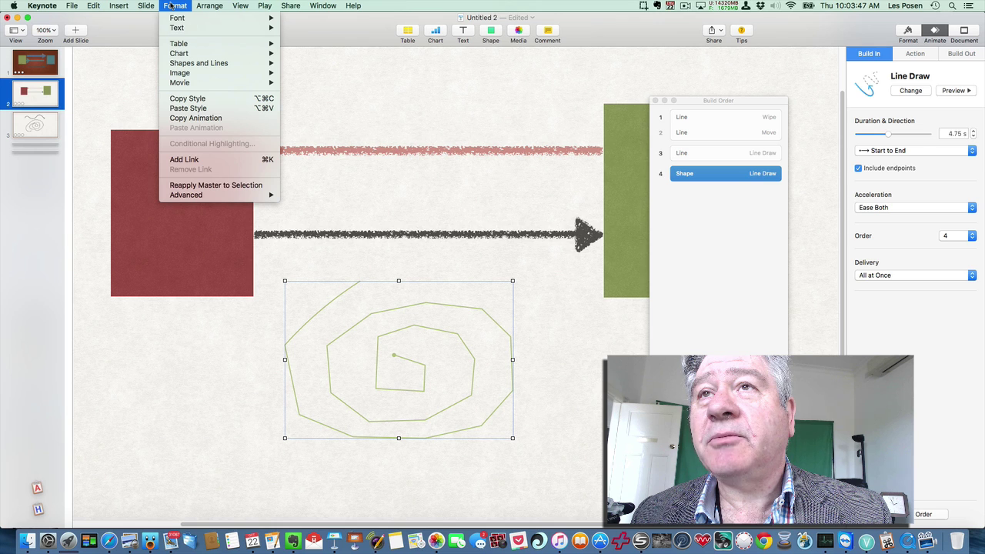
pyautogui.moveTo(197, 66)
pyautogui.click(315, 64)
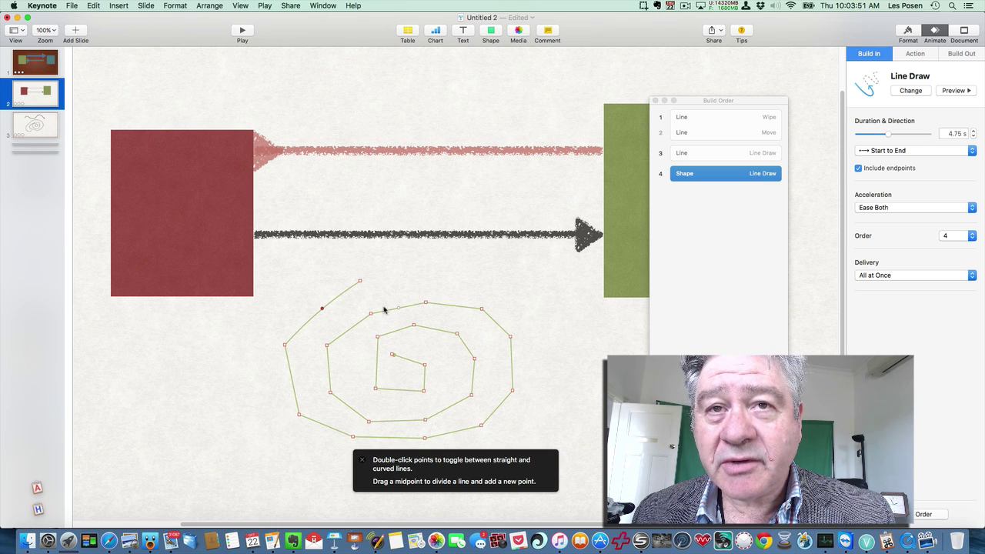
pyautogui.click(92, 5)
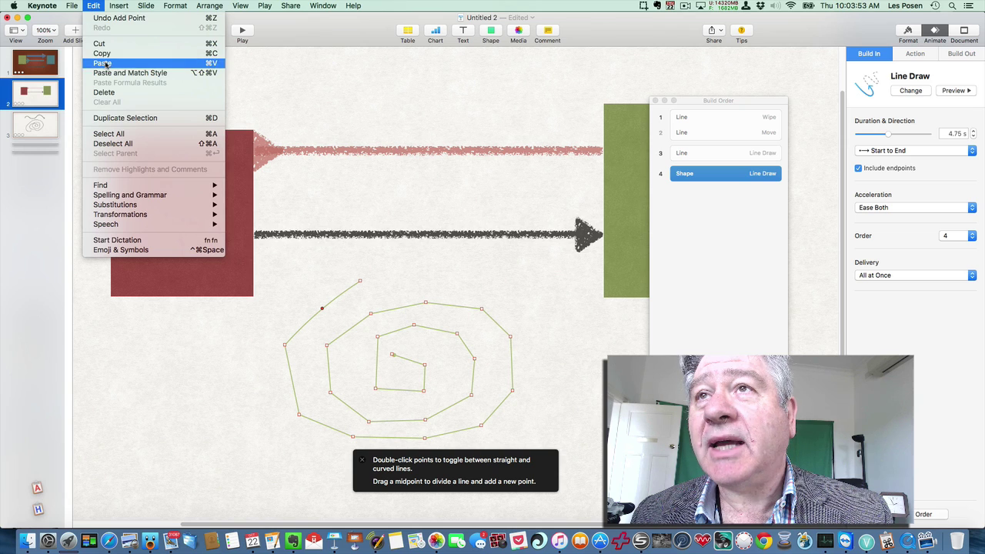
pyautogui.click(117, 137)
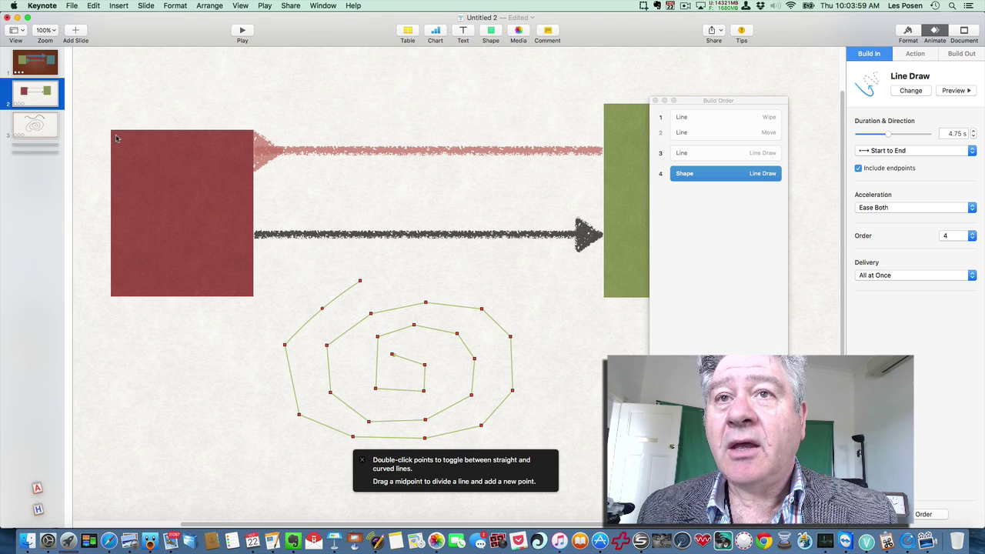
# Step: Convert all selected spiral points to smooth points and preview the spiral's Line Draw build
pyautogui.click(174, 6)
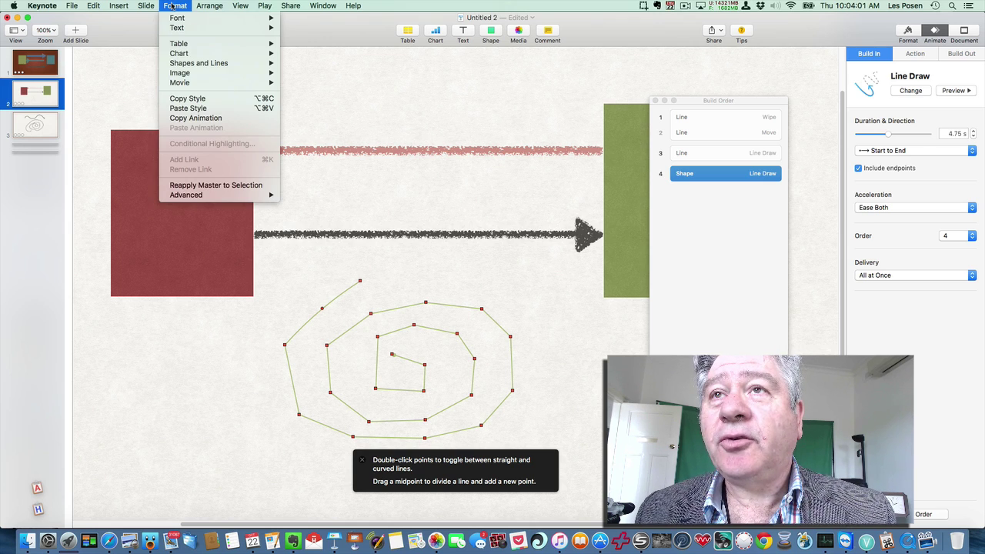
pyautogui.moveTo(197, 65)
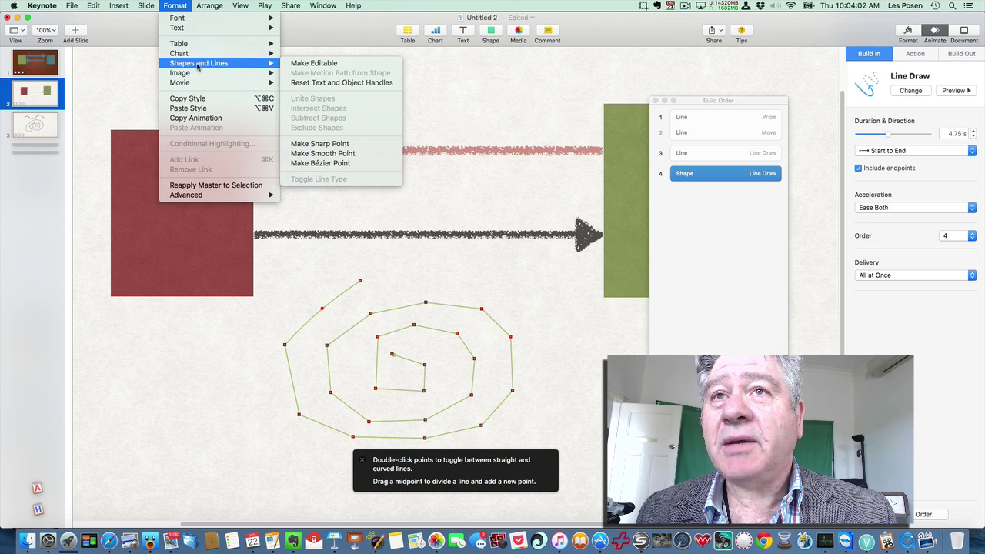
pyautogui.click(343, 154)
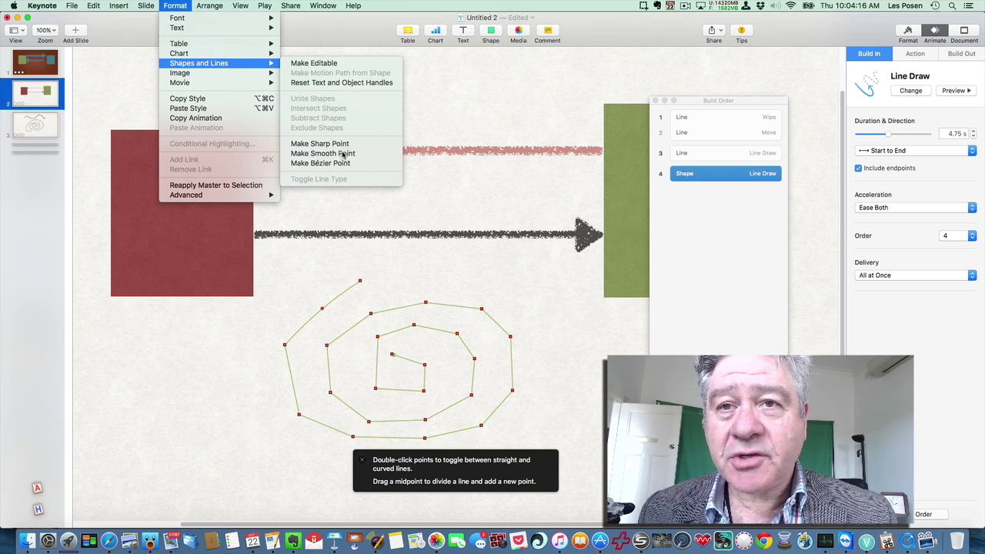
pyautogui.click(236, 408)
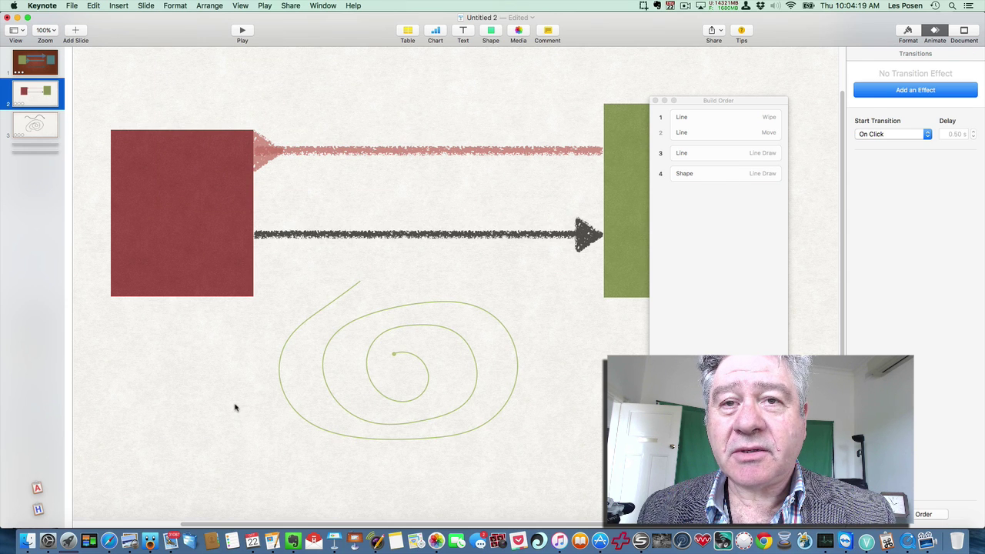
pyautogui.click(498, 316)
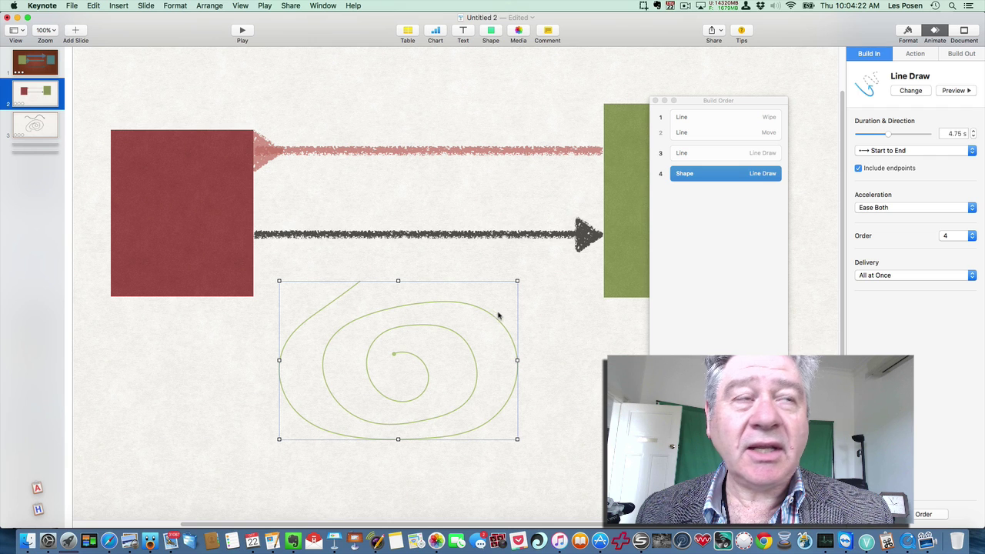
pyautogui.click(953, 90)
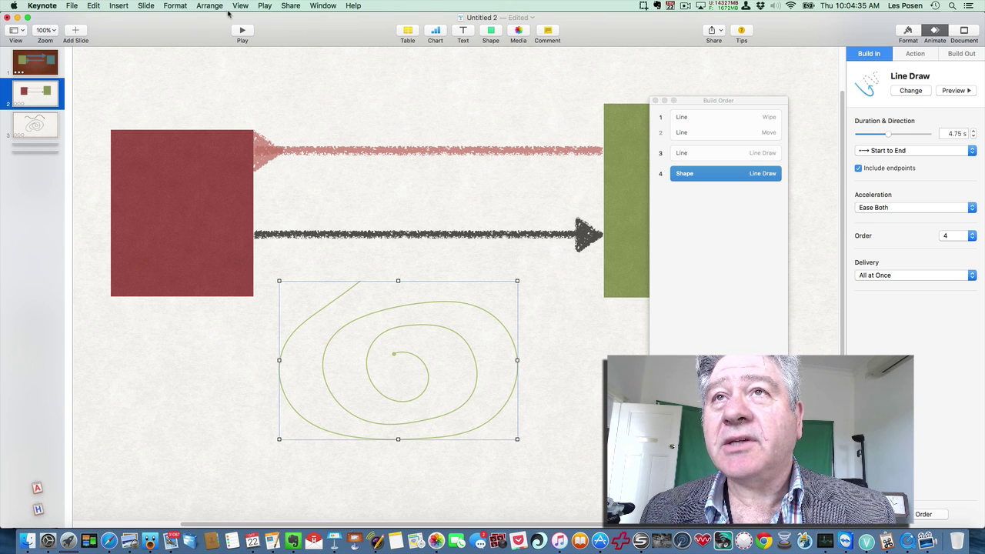
# Step: Make the smoothed spiral editable and convert all of its points to Bézier points
pyautogui.click(215, 8)
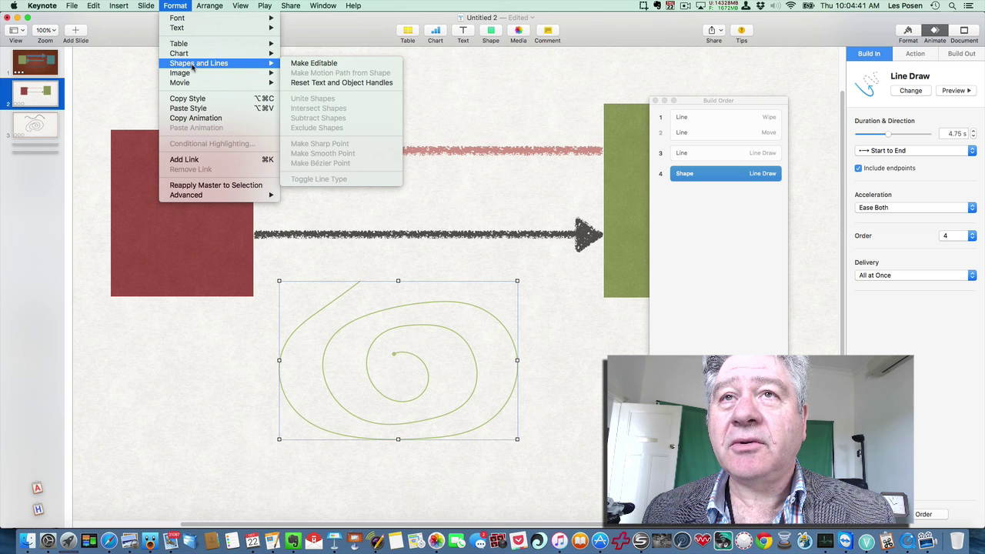
pyautogui.click(370, 319)
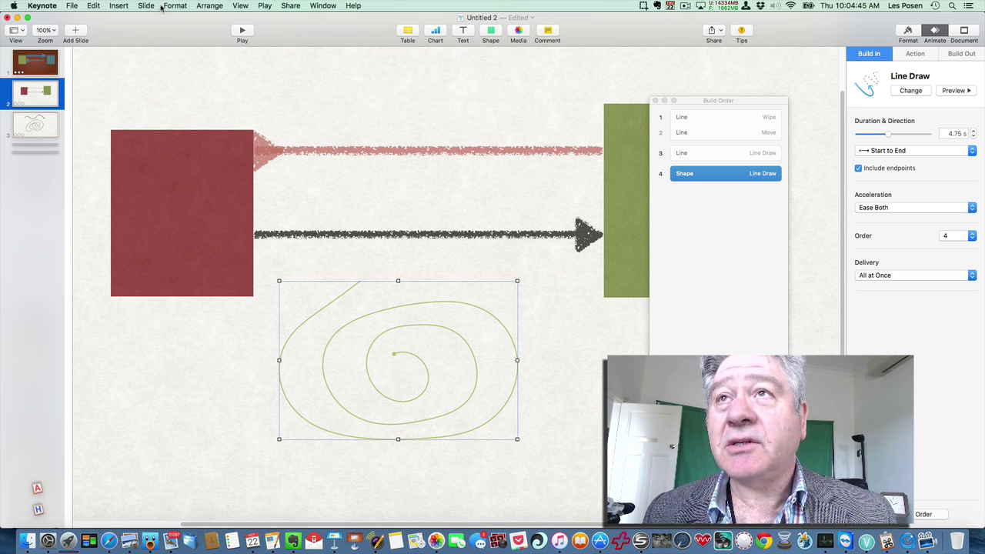
pyautogui.click(94, 7)
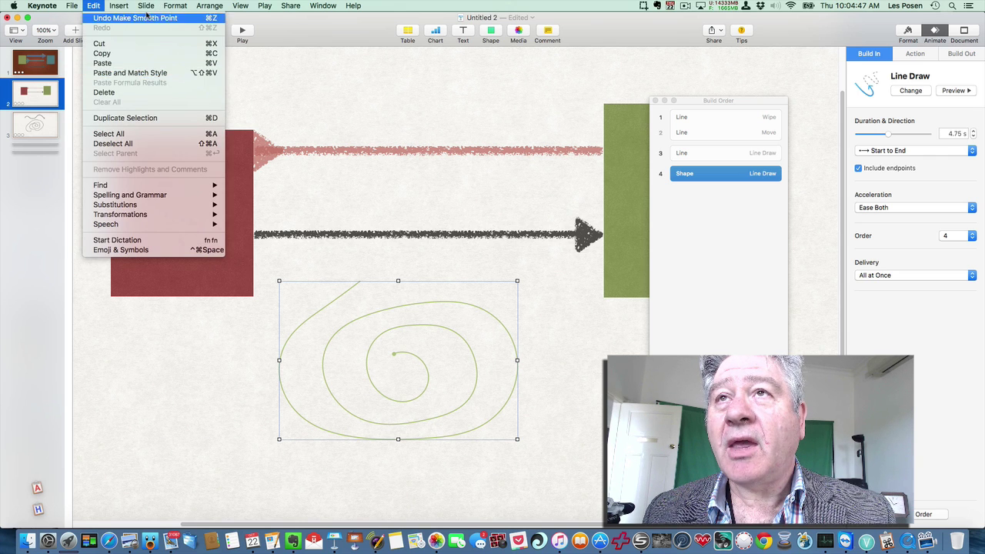
pyautogui.moveTo(175, 5)
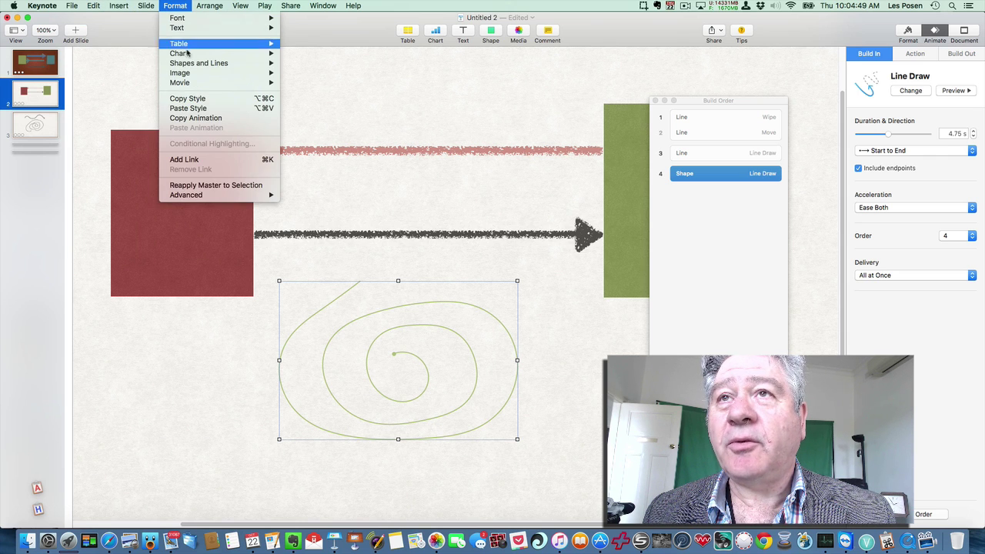
pyautogui.moveTo(190, 65)
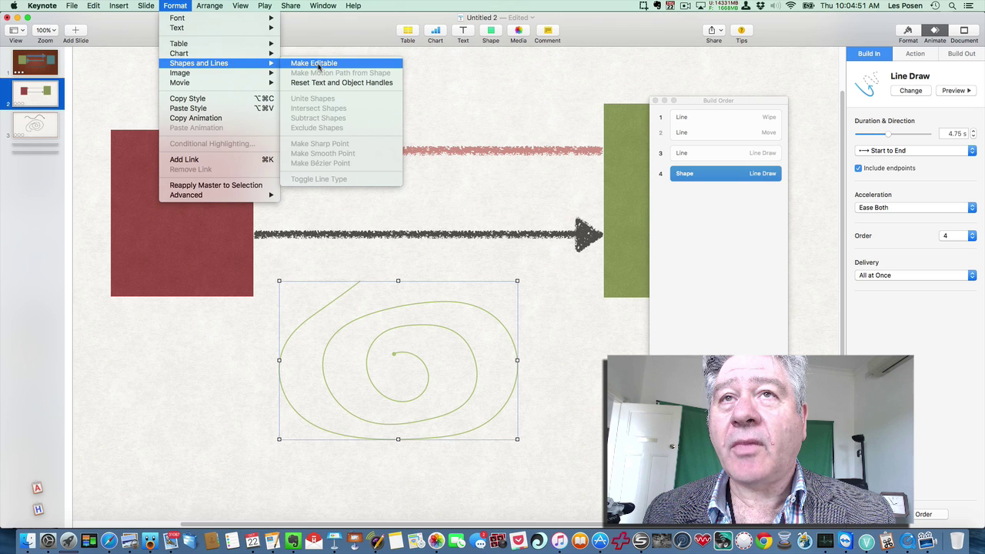
pyautogui.click(318, 66)
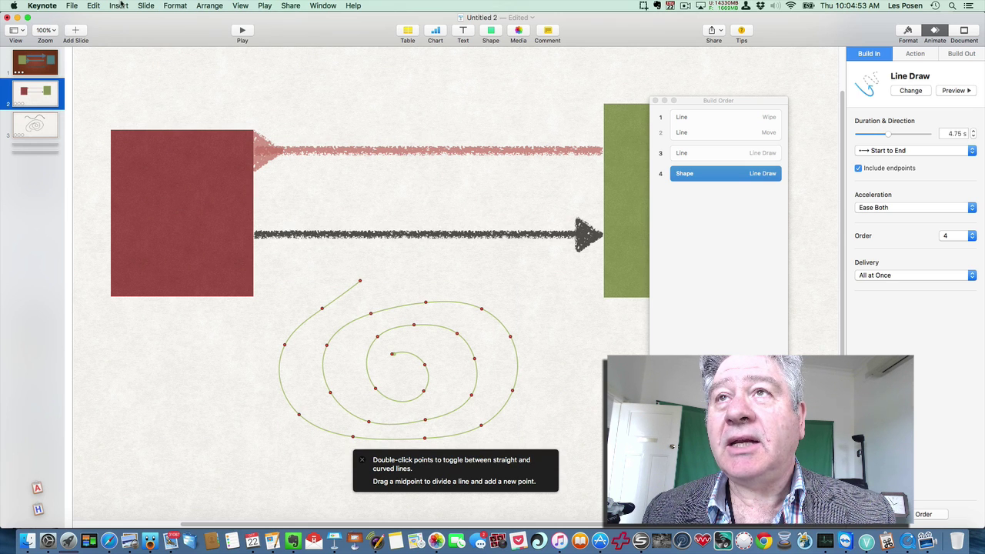
pyautogui.click(208, 6)
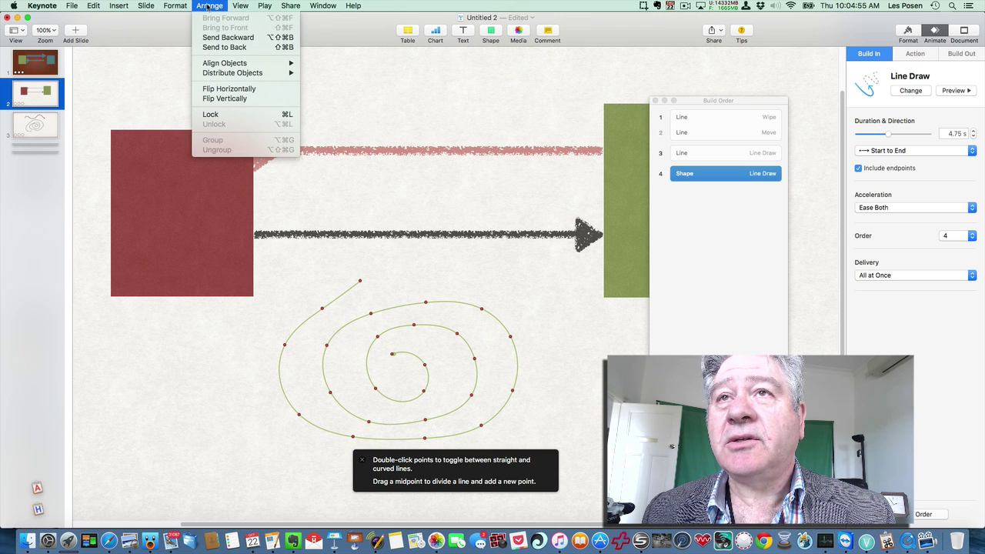
pyautogui.moveTo(180, 5)
pyautogui.moveTo(192, 63)
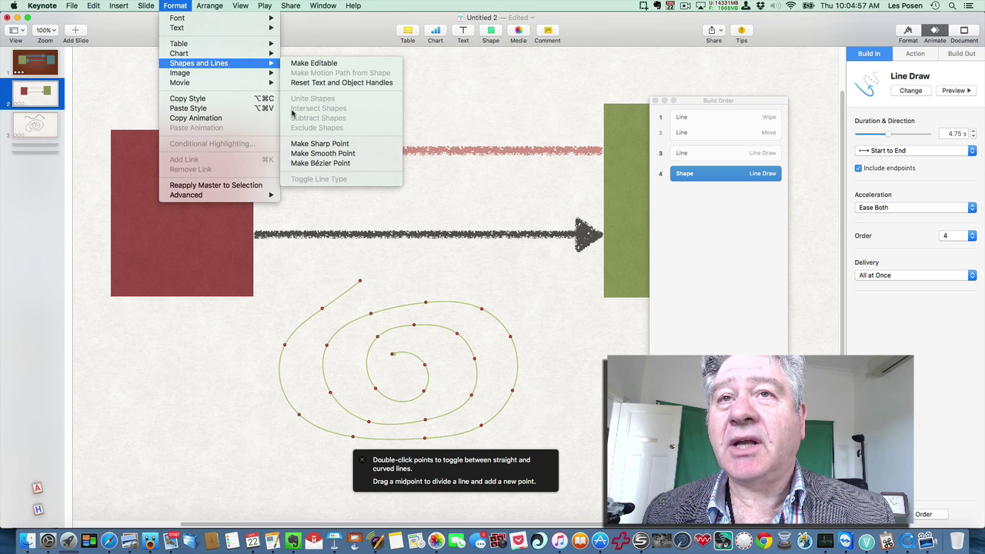
pyautogui.click(319, 165)
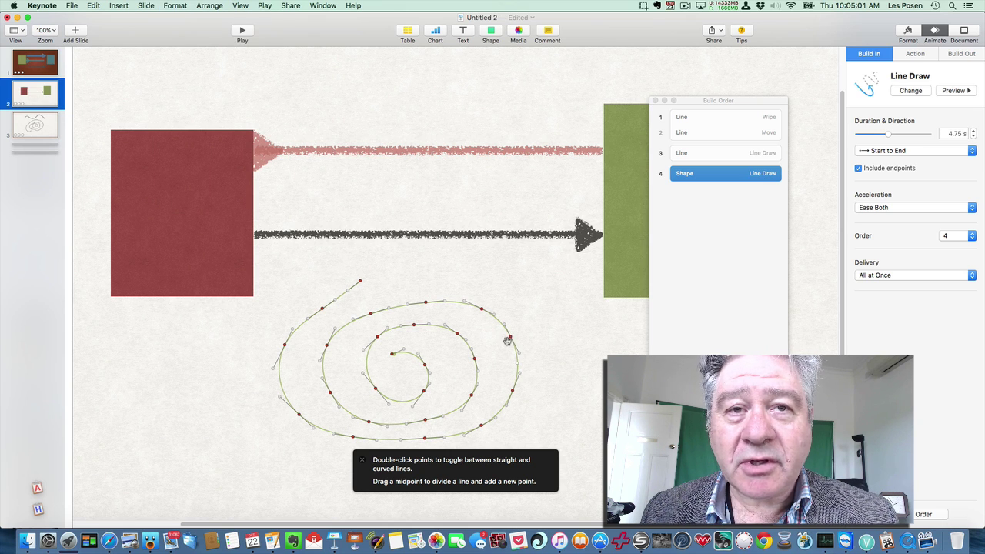
# Step: Pull Bézier handles on the spiral's outer loop to reshape its upper-right bend and bend its outer end into a wave
pyautogui.moveTo(523, 357)
pyautogui.mouseDown()
pyautogui.moveTo(528, 325)
pyautogui.moveTo(499, 366)
pyautogui.moveTo(533, 349)
pyautogui.moveTo(587, 352)
pyautogui.moveTo(508, 356)
pyautogui.moveTo(507, 344)
pyautogui.moveTo(521, 354)
pyautogui.mouseUp()
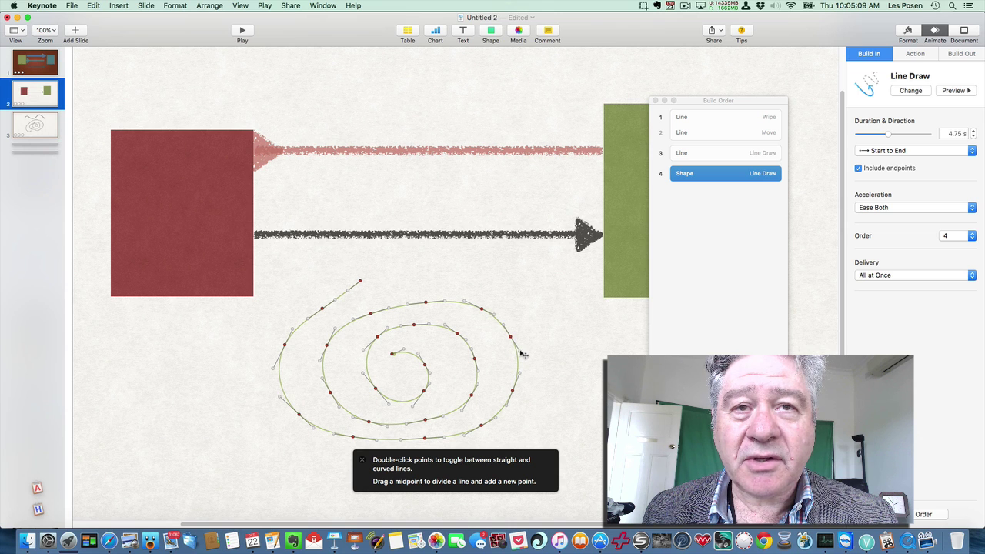
pyautogui.moveTo(473, 295); pyautogui.dragTo(454, 287)
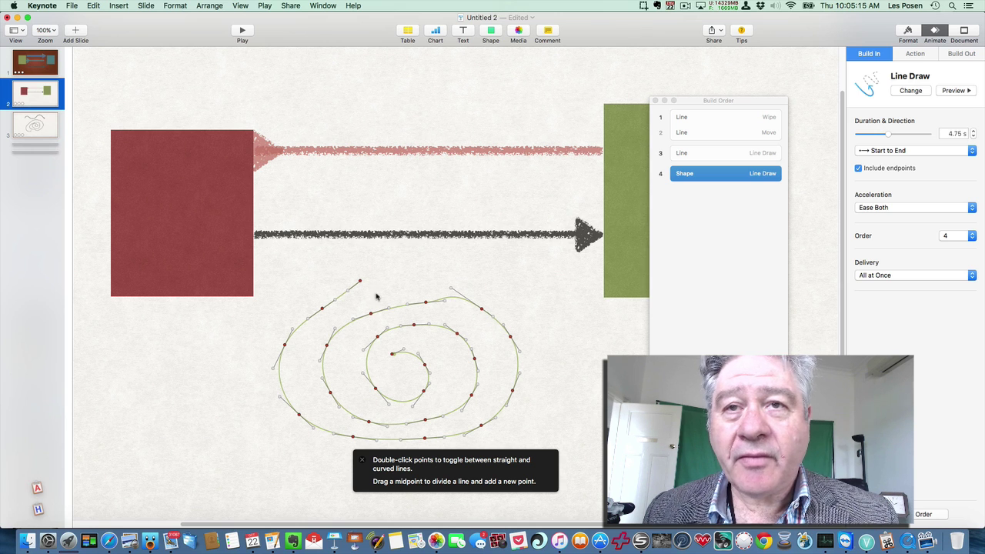
pyautogui.moveTo(363, 284); pyautogui.dragTo(341, 282)
pyautogui.moveTo(299, 306); pyautogui.dragTo(294, 300)
pyautogui.click(410, 261)
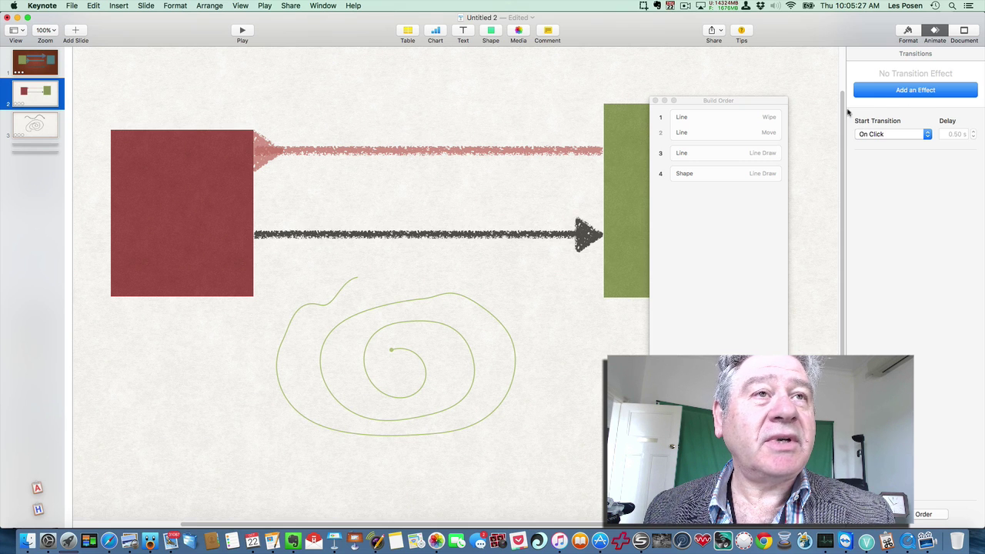
# Step: Preview the Line Draw build of the reshaped spiral, then deselect it
pyautogui.click(504, 331)
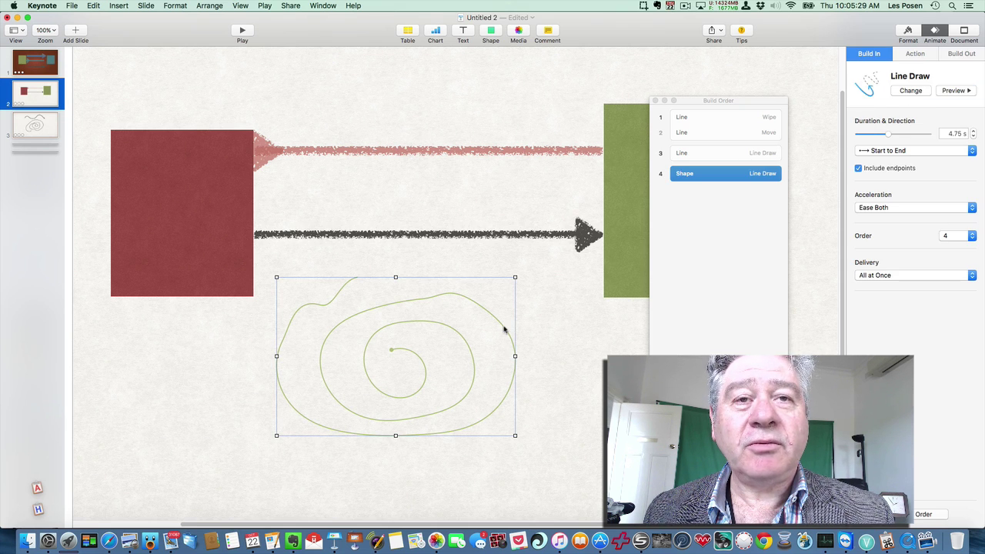
pyautogui.click(953, 91)
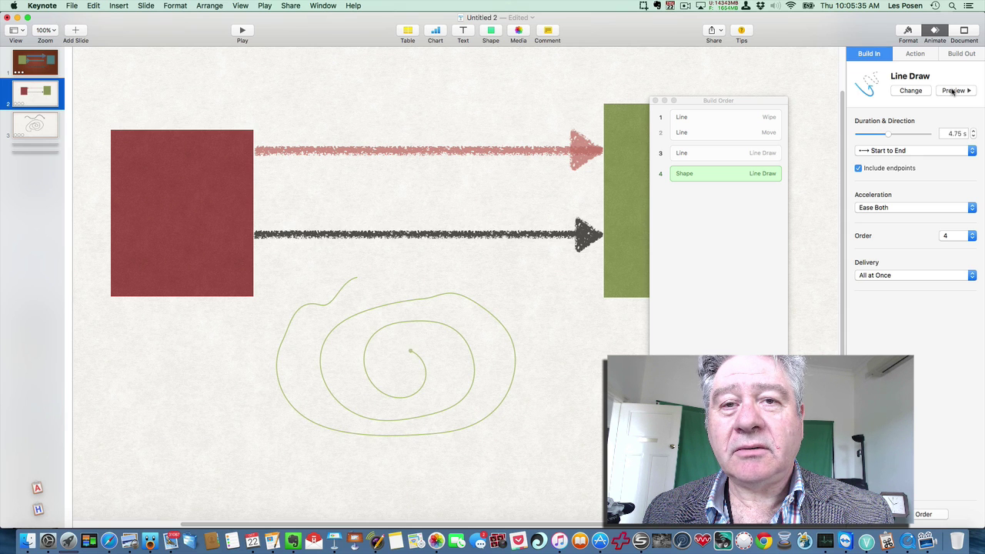
pyautogui.click(587, 346)
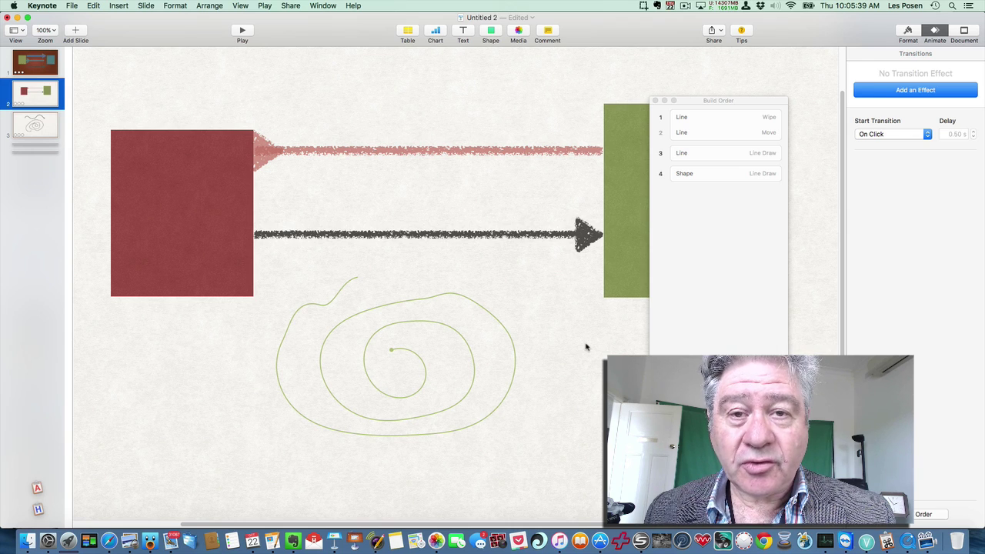